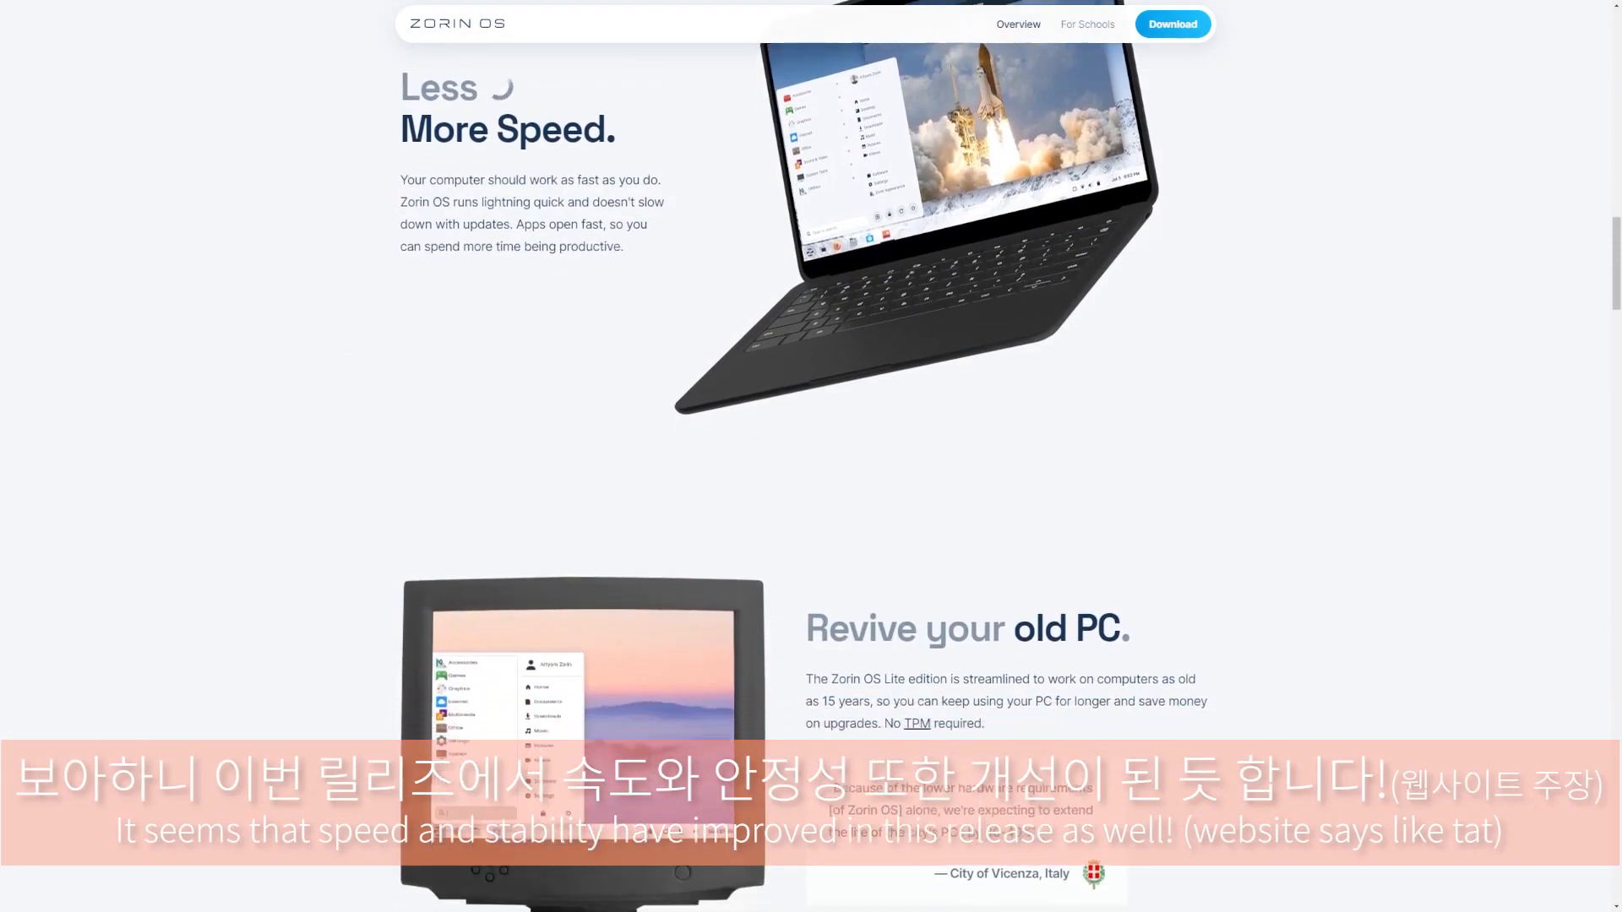
# - Scroll the zorin.com overview past the Speed and Ready. Set. Game! sections to Zorin Connect
pyautogui.scroll(-1, 804, 456)
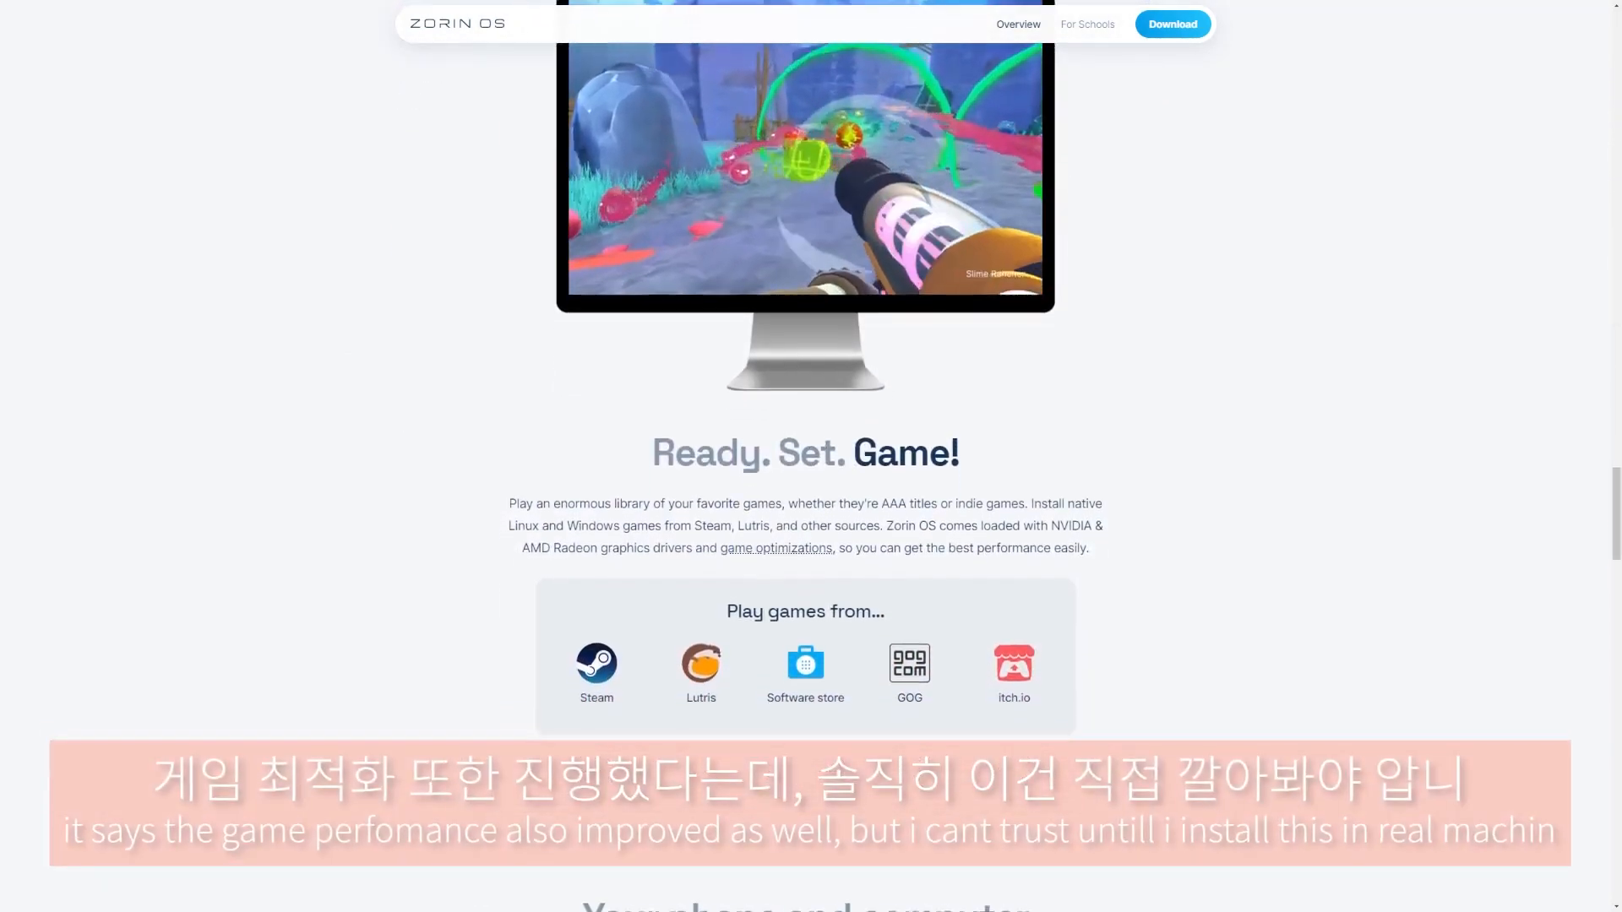
pyautogui.scroll(-2, 804, 456)
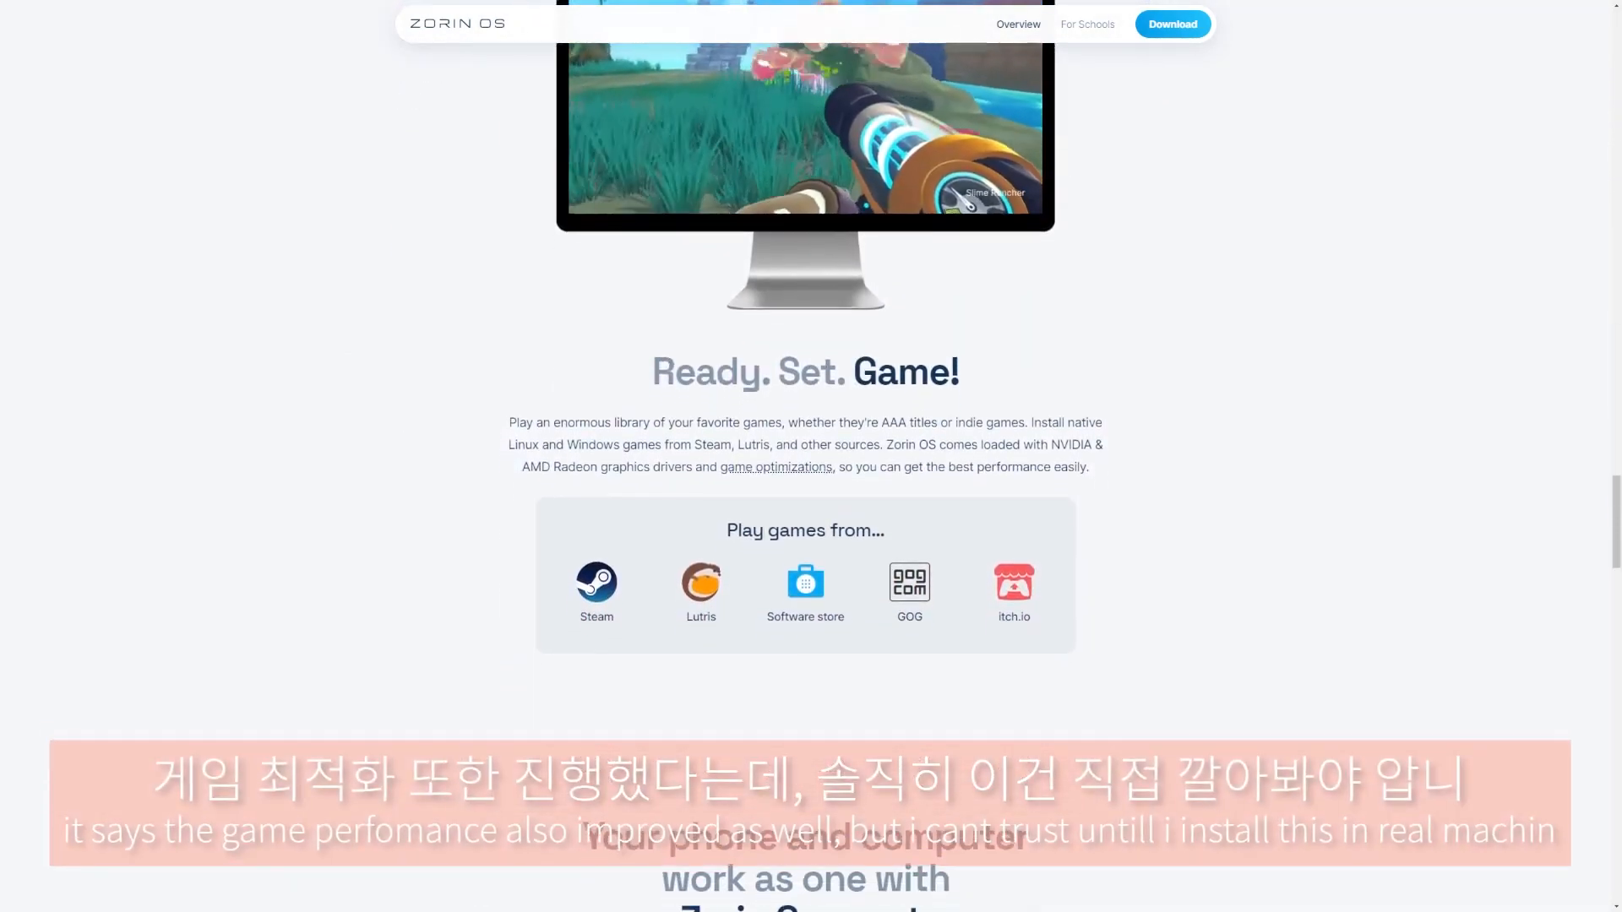
pyautogui.scroll(-2, 804, 456)
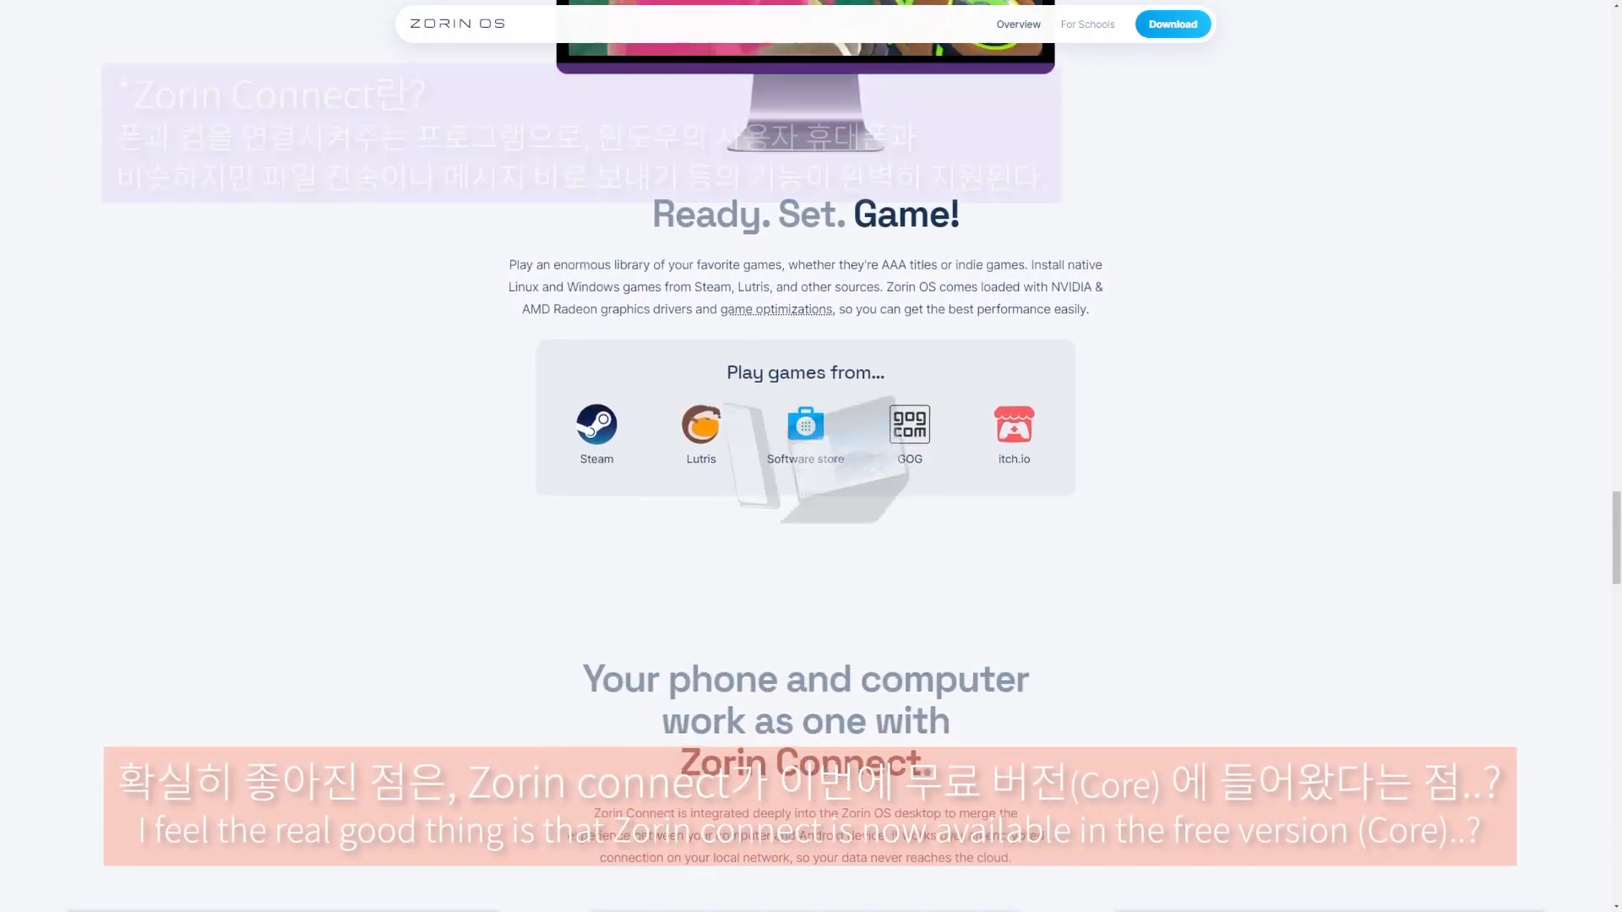
pyautogui.scroll(-2, 804, 456)
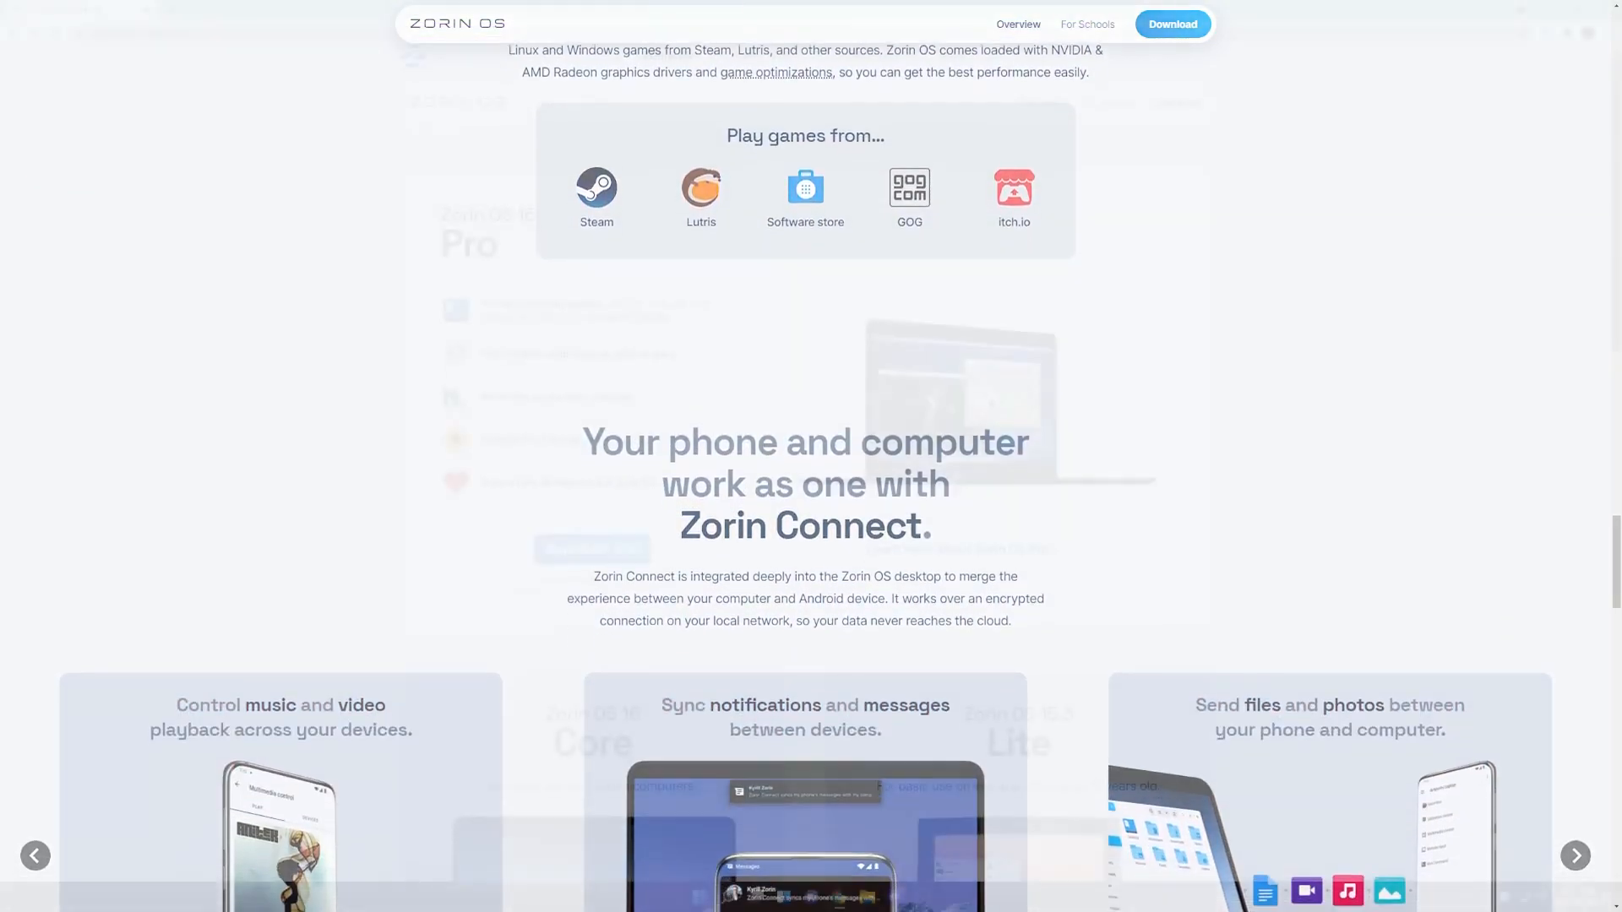
pyautogui.scroll(-2, 804, 456)
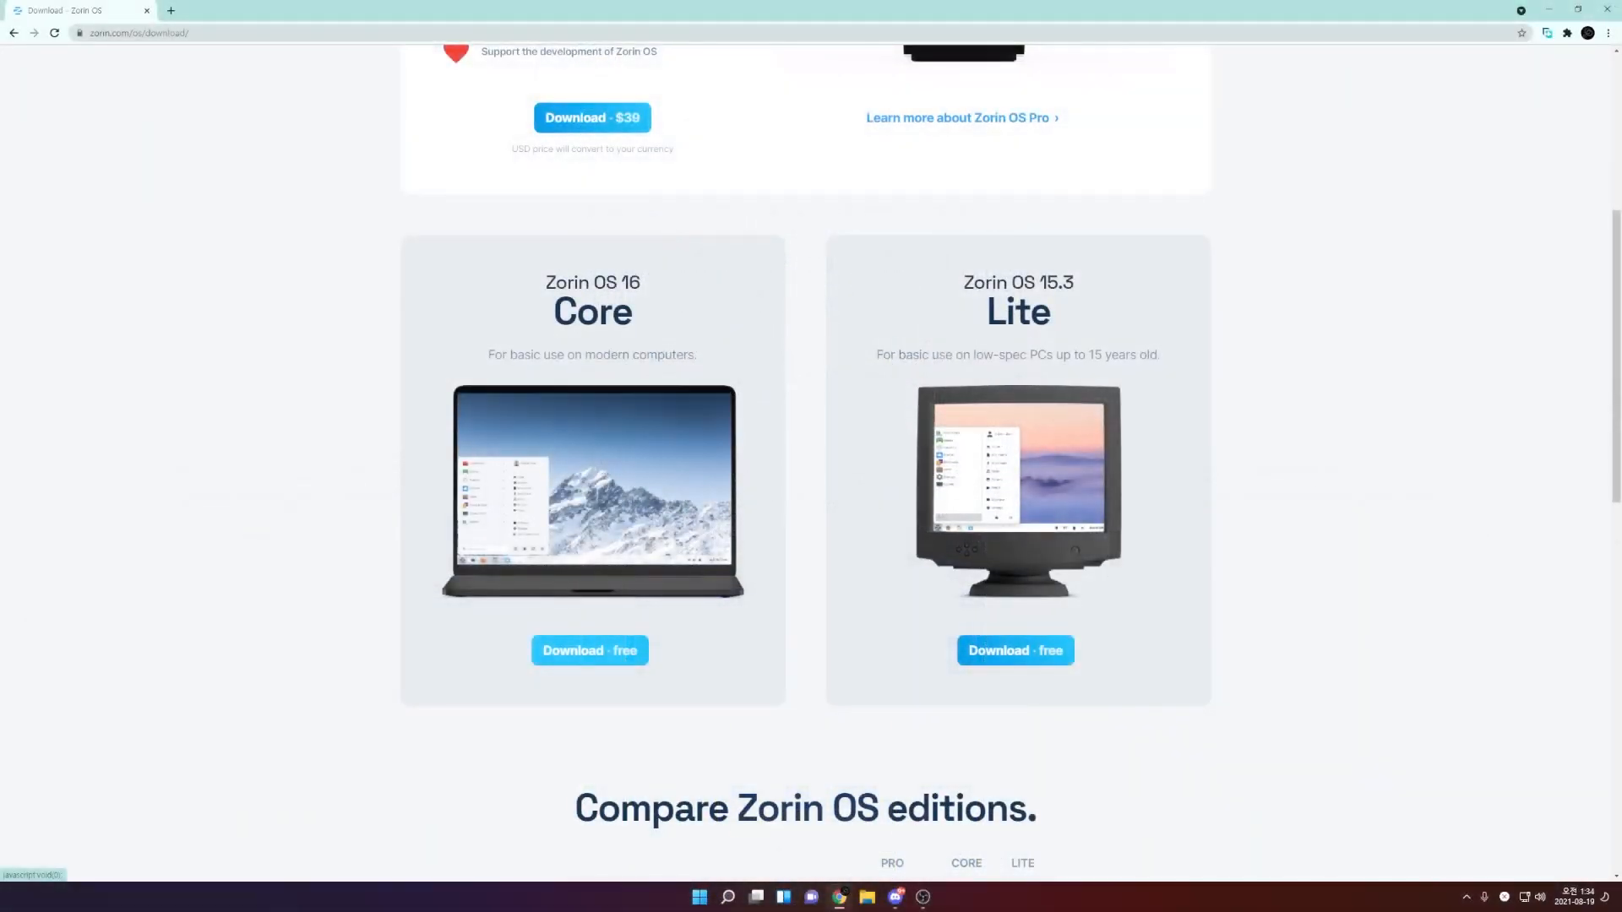
# - Download Zorin OS 16 Core for free, skipping the newsletter signup
pyautogui.click(590, 650)
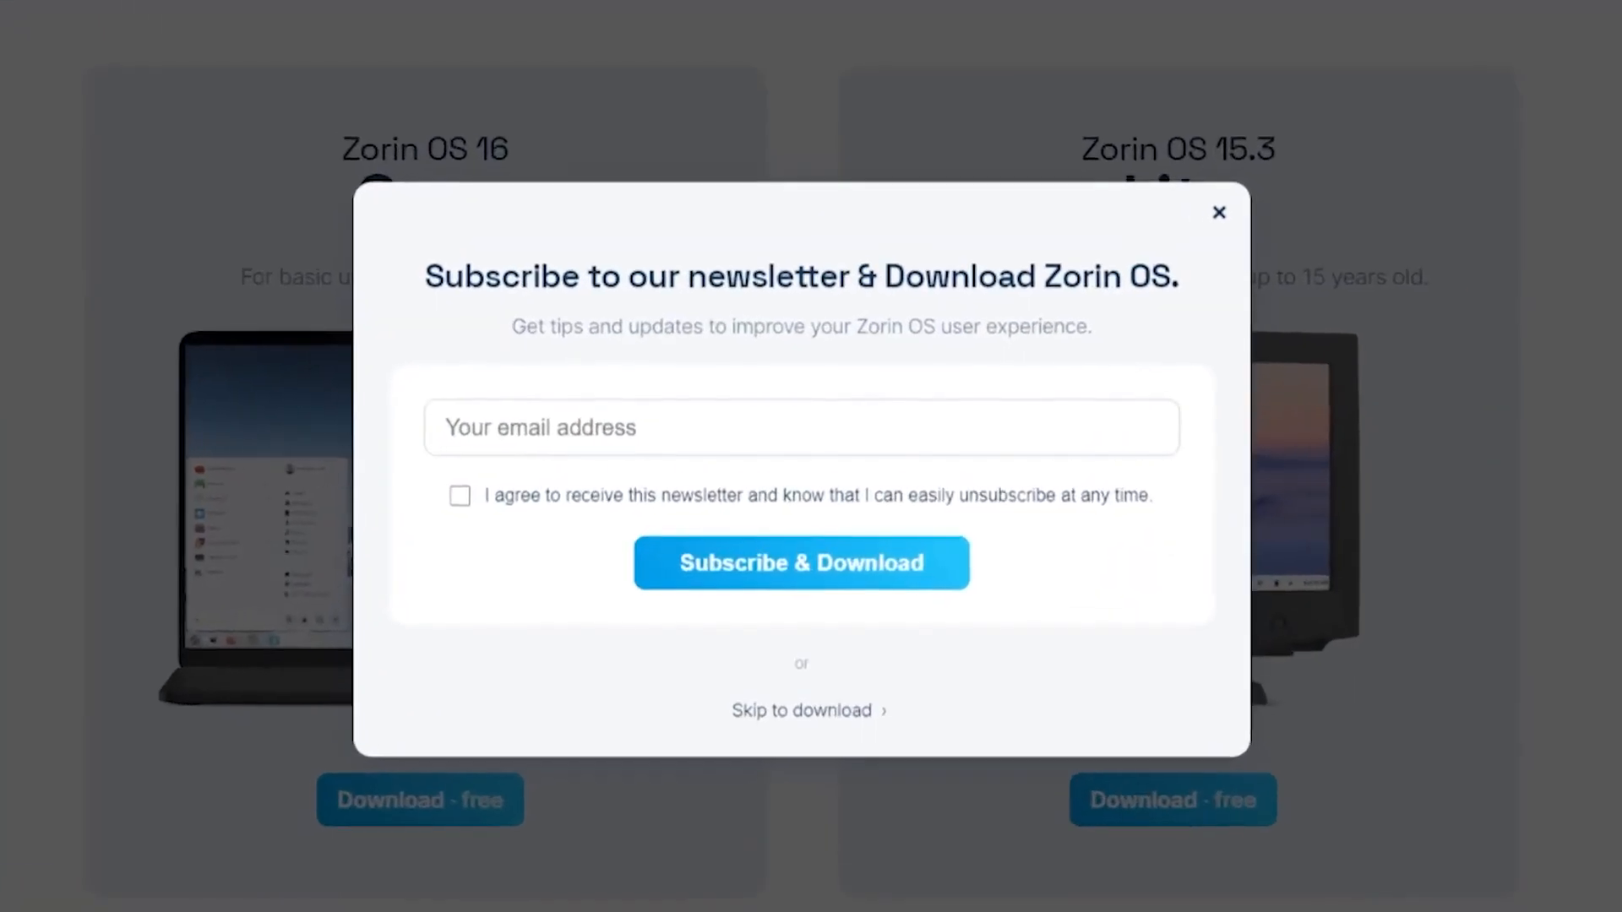
pyautogui.click(800, 715)
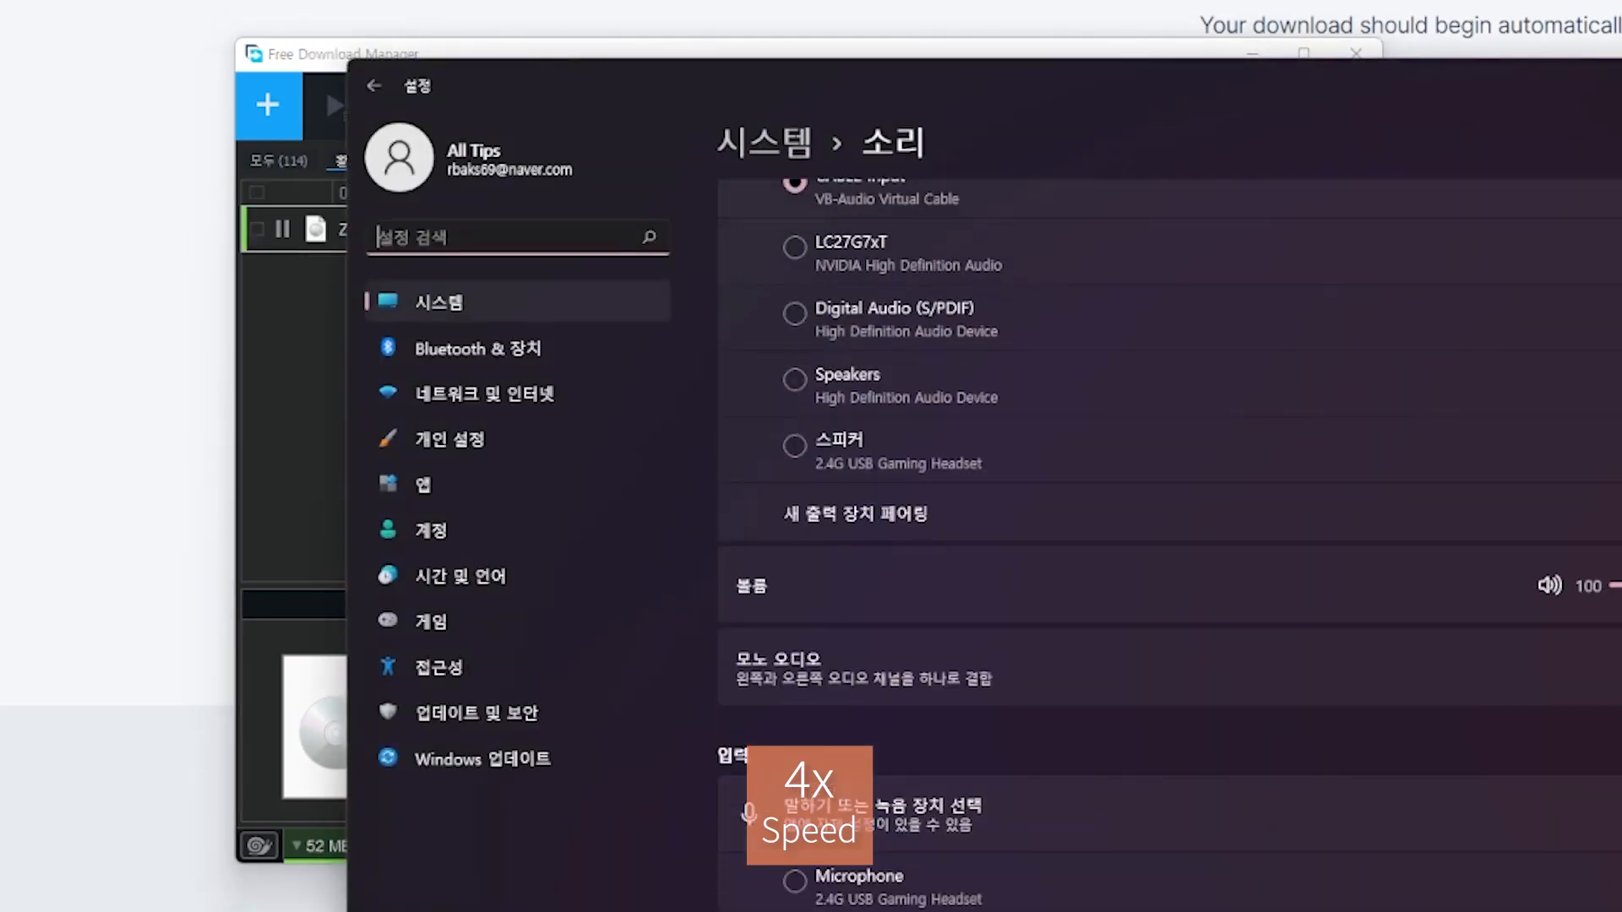
# - Drag the sound settings window aside while the Zorin ISO download continues
pyautogui.moveTo(473, 83); pyautogui.dragTo(1582, 239)
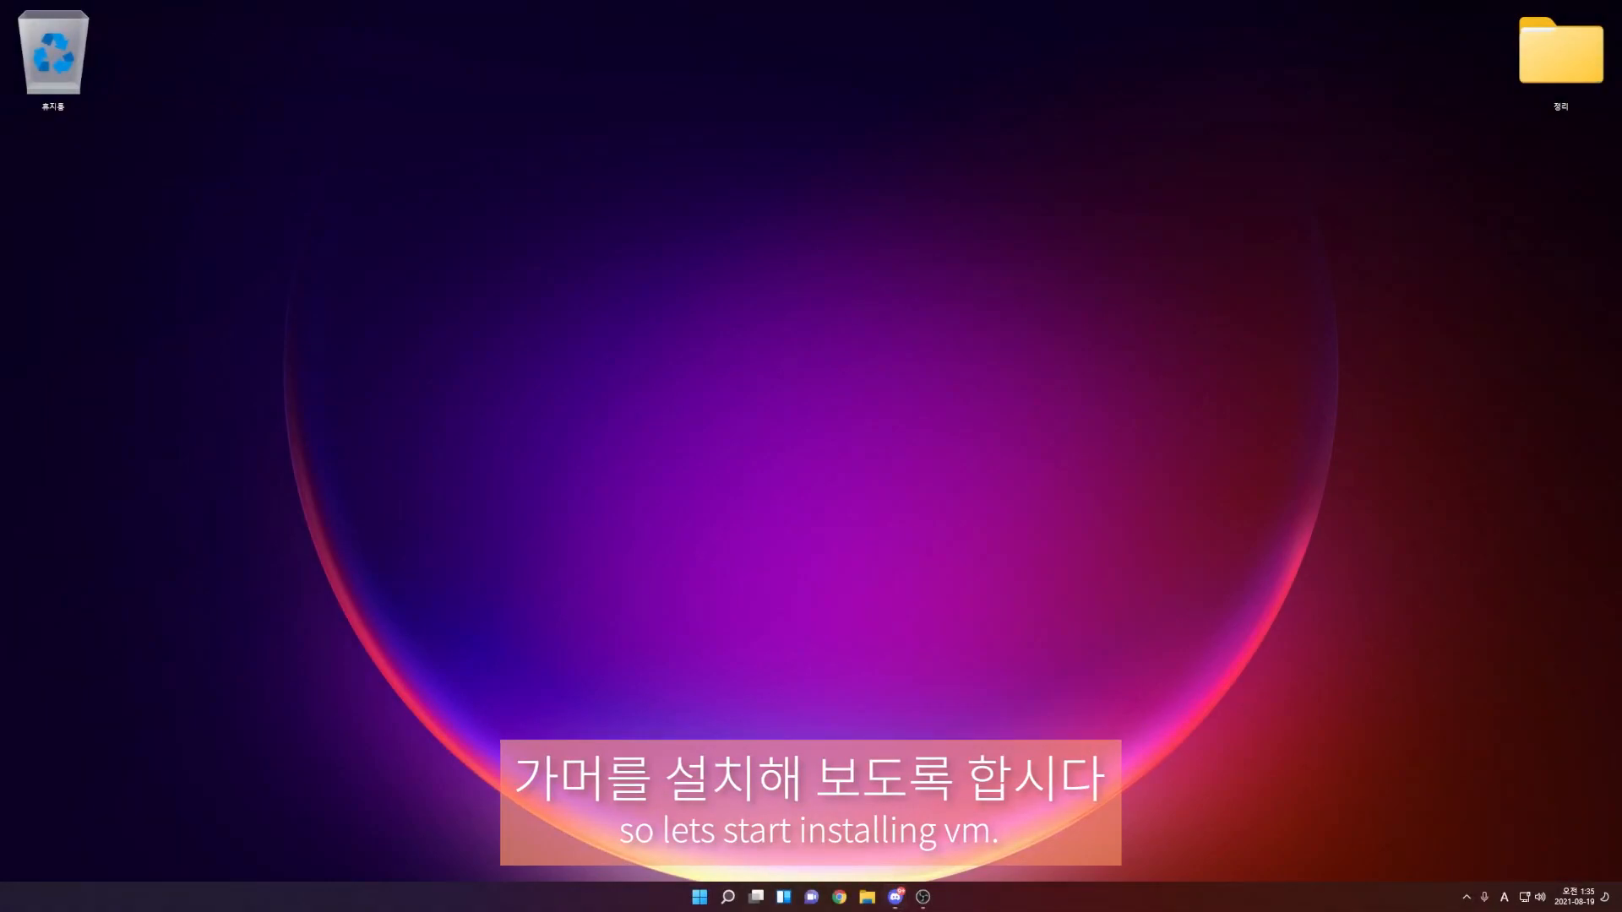
# - Launch VMware Workstation Pro from the system search
pyautogui.press('super')
pyautogui.write('vmware')
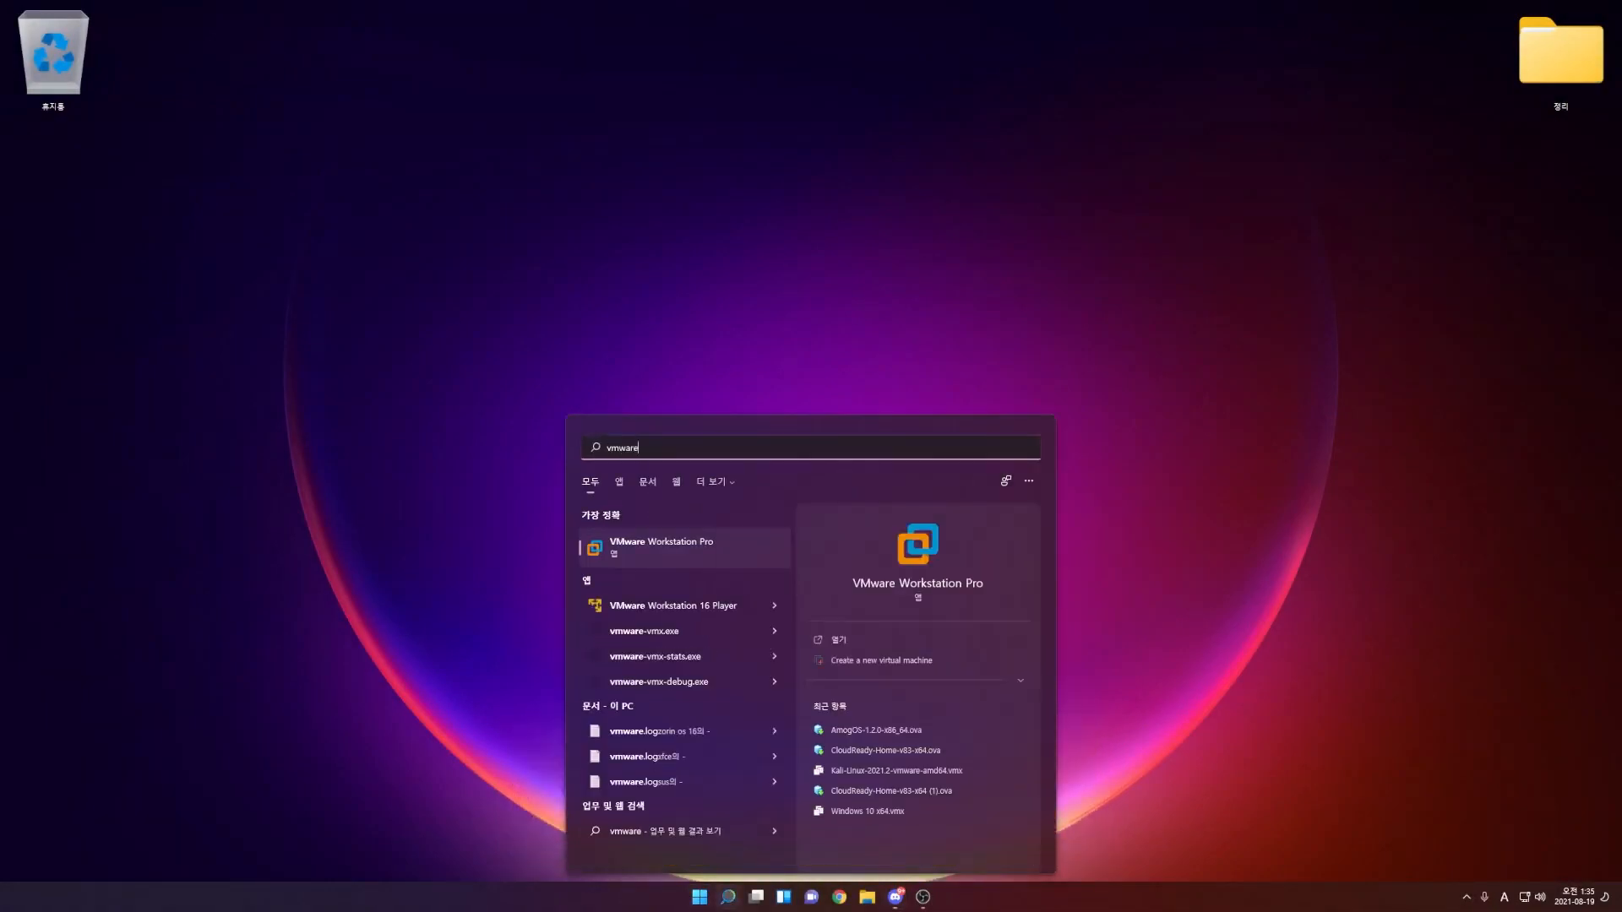
pyautogui.press('Return')
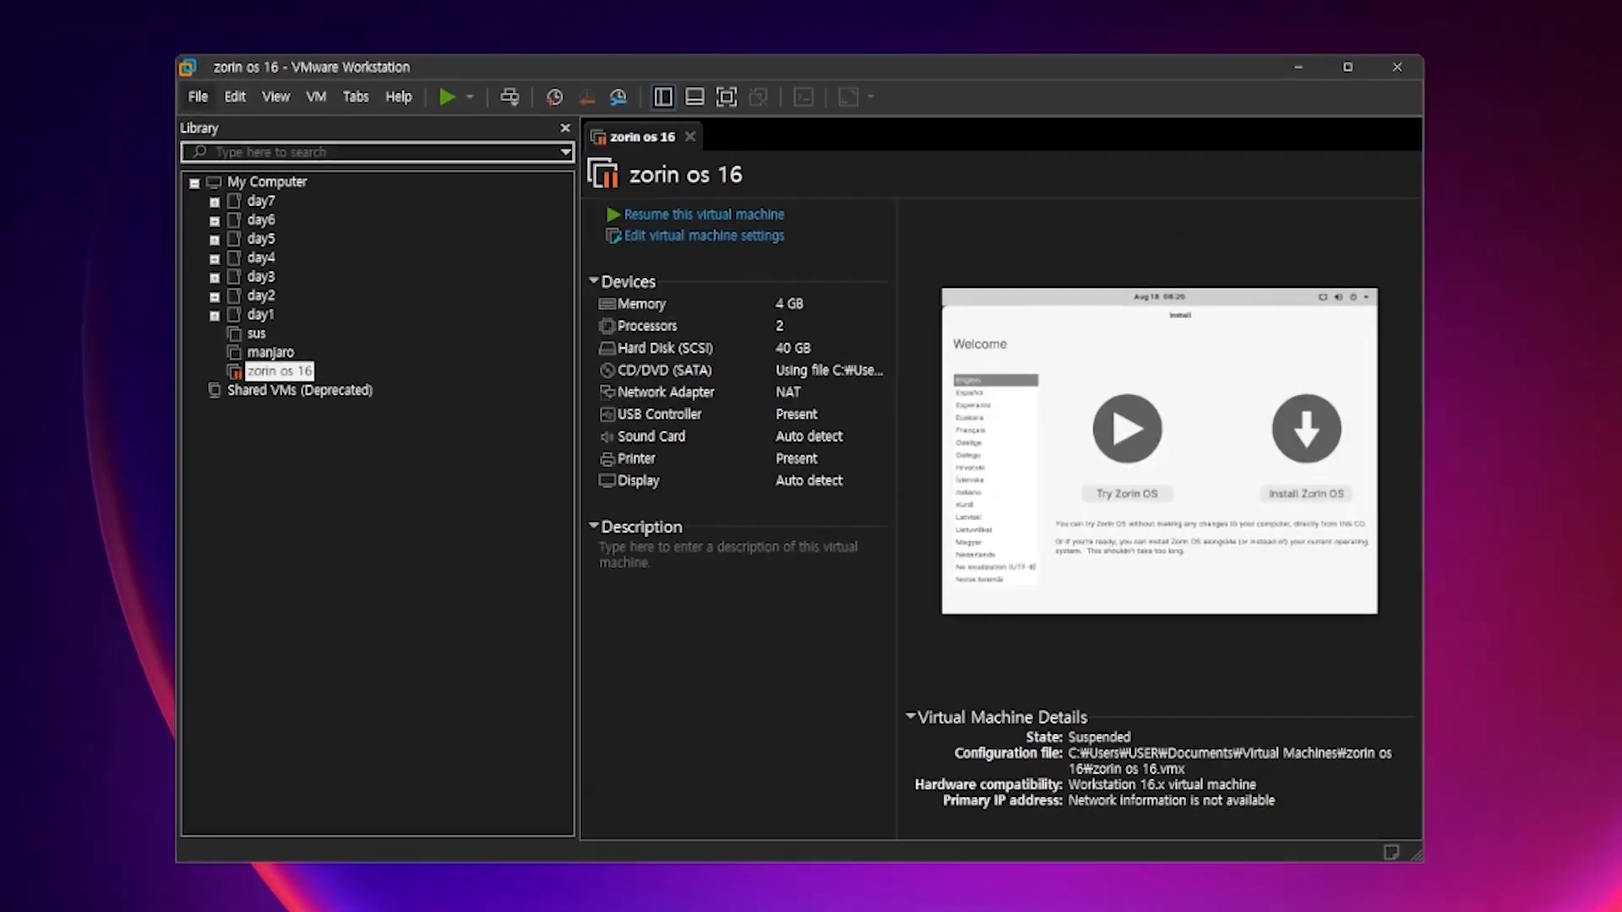
# - Start a Typical new virtual machine using Zorin-OS-16-Core-64-bit.iso from the iso folder as installer image
pyautogui.click(353, 217)
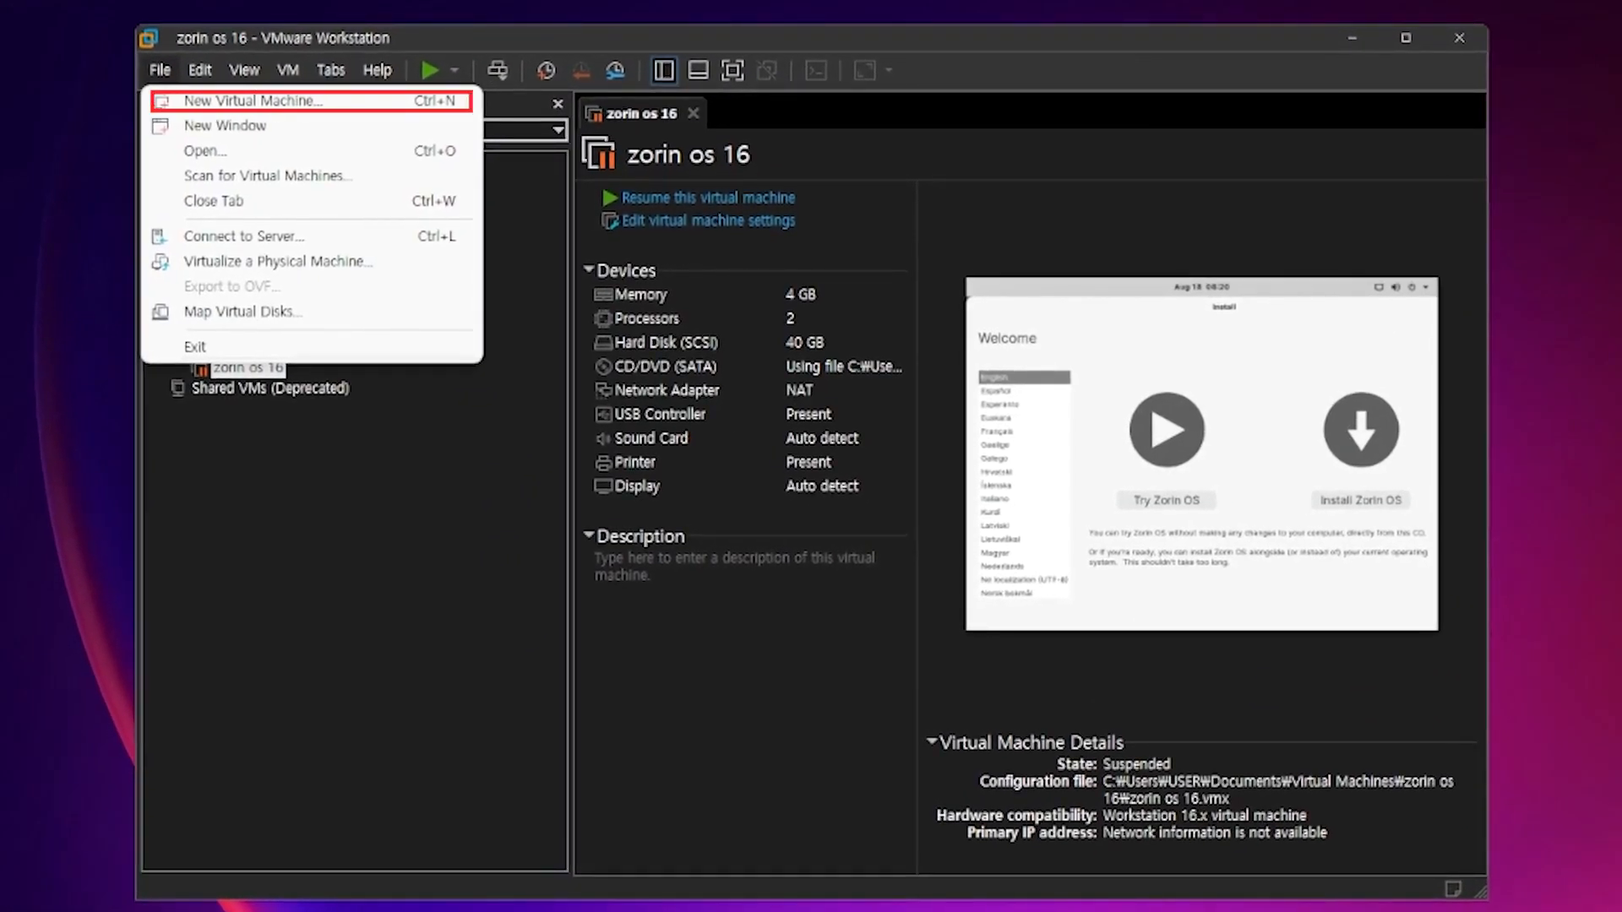
pyautogui.click(253, 102)
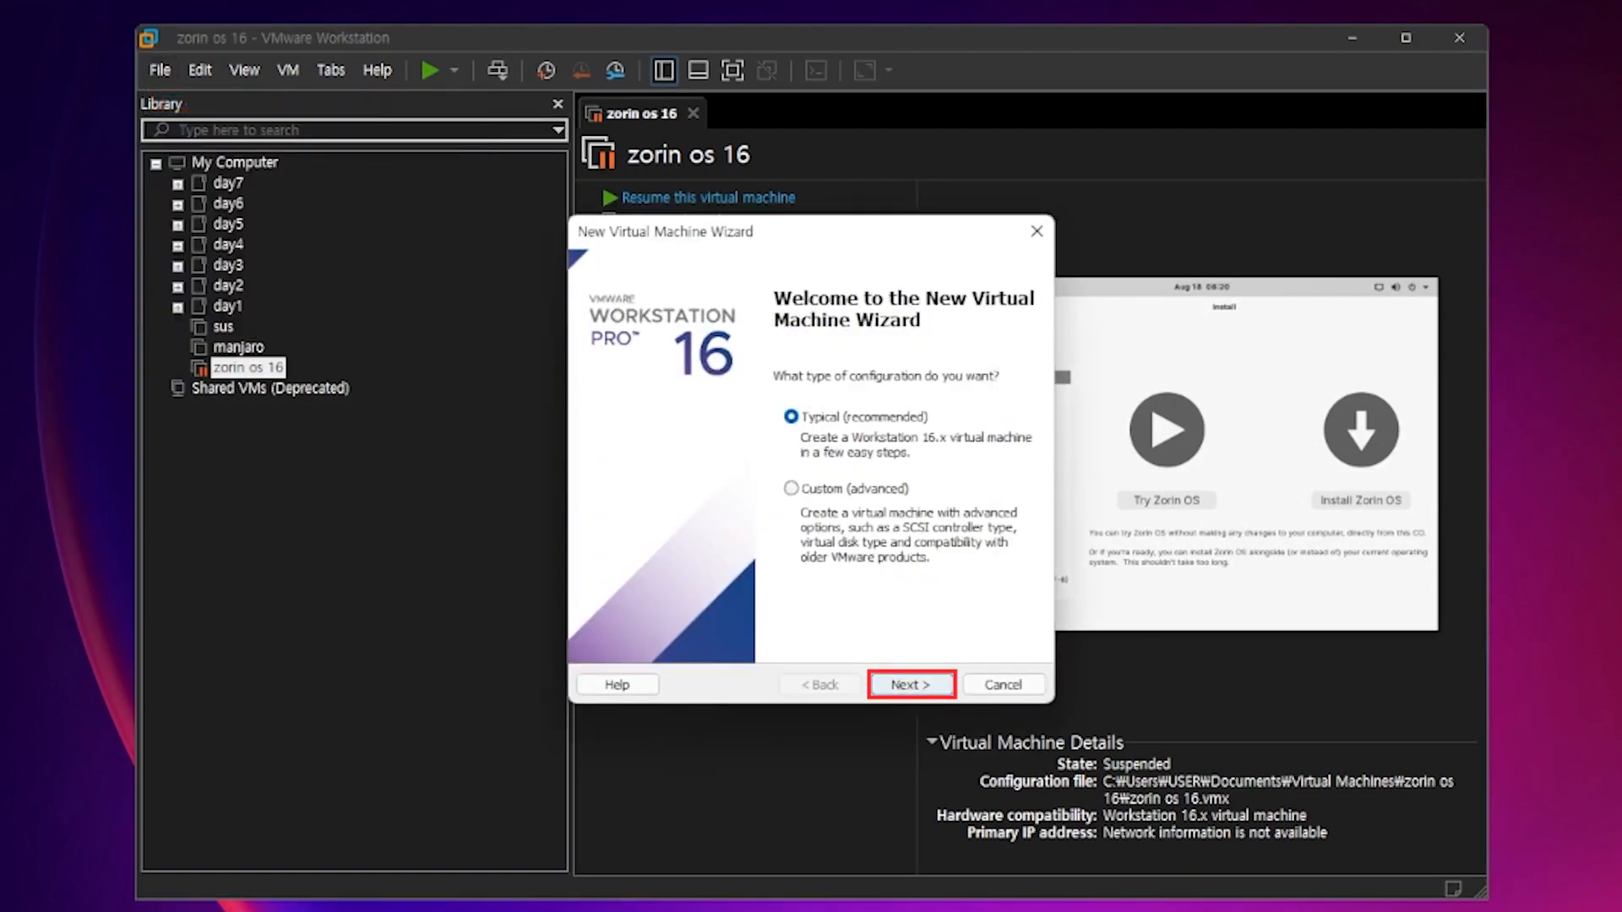
pyautogui.click(911, 685)
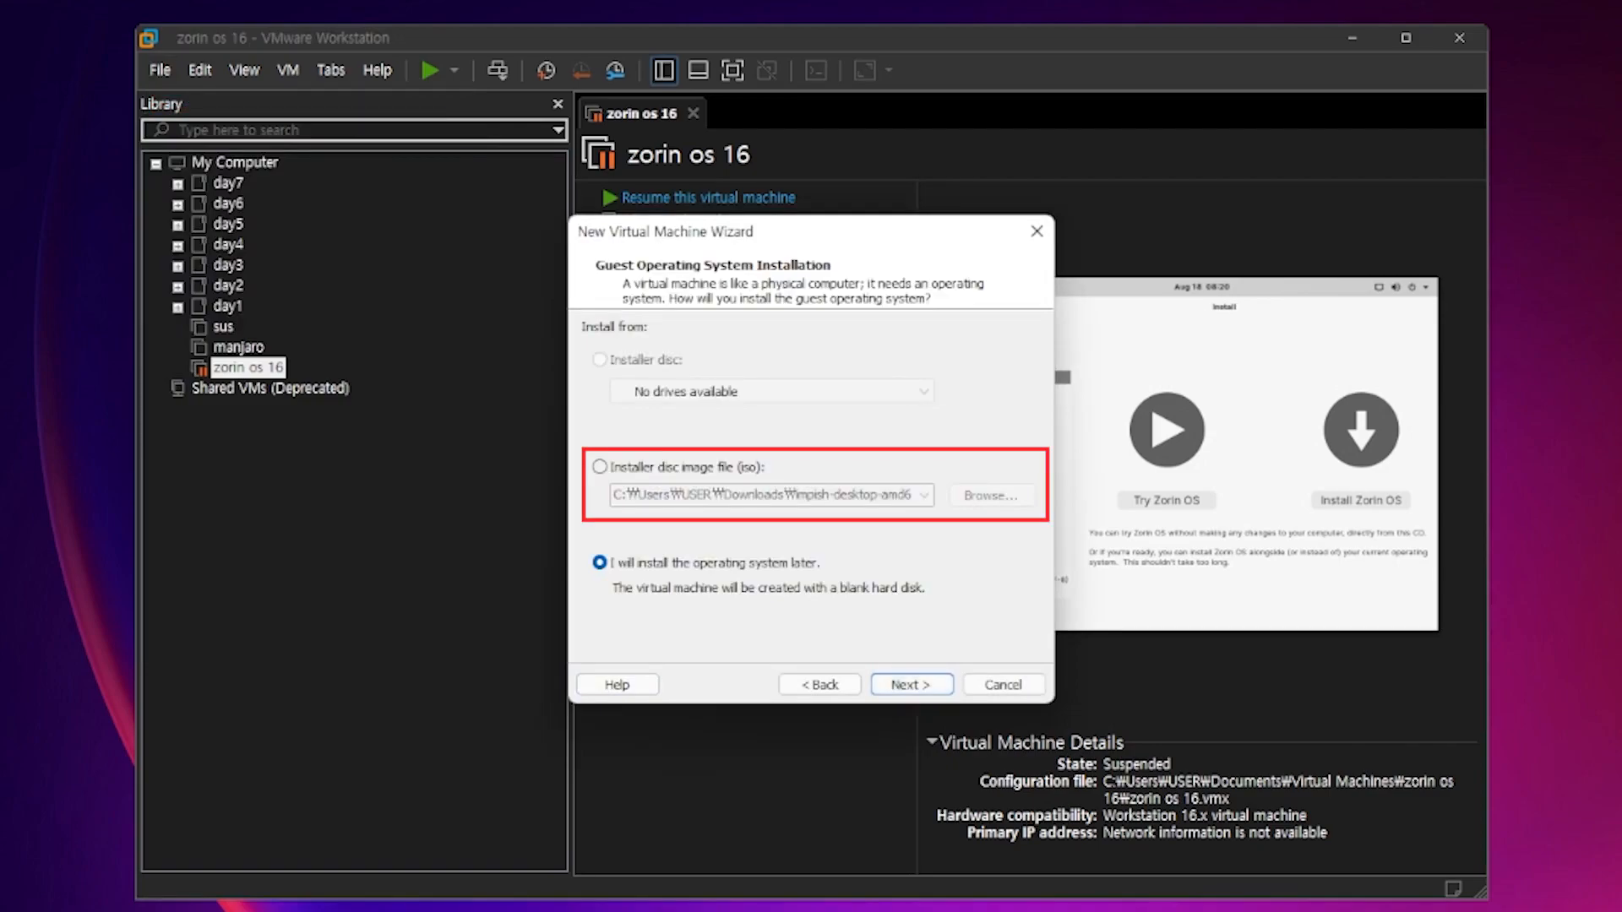
pyautogui.click(600, 467)
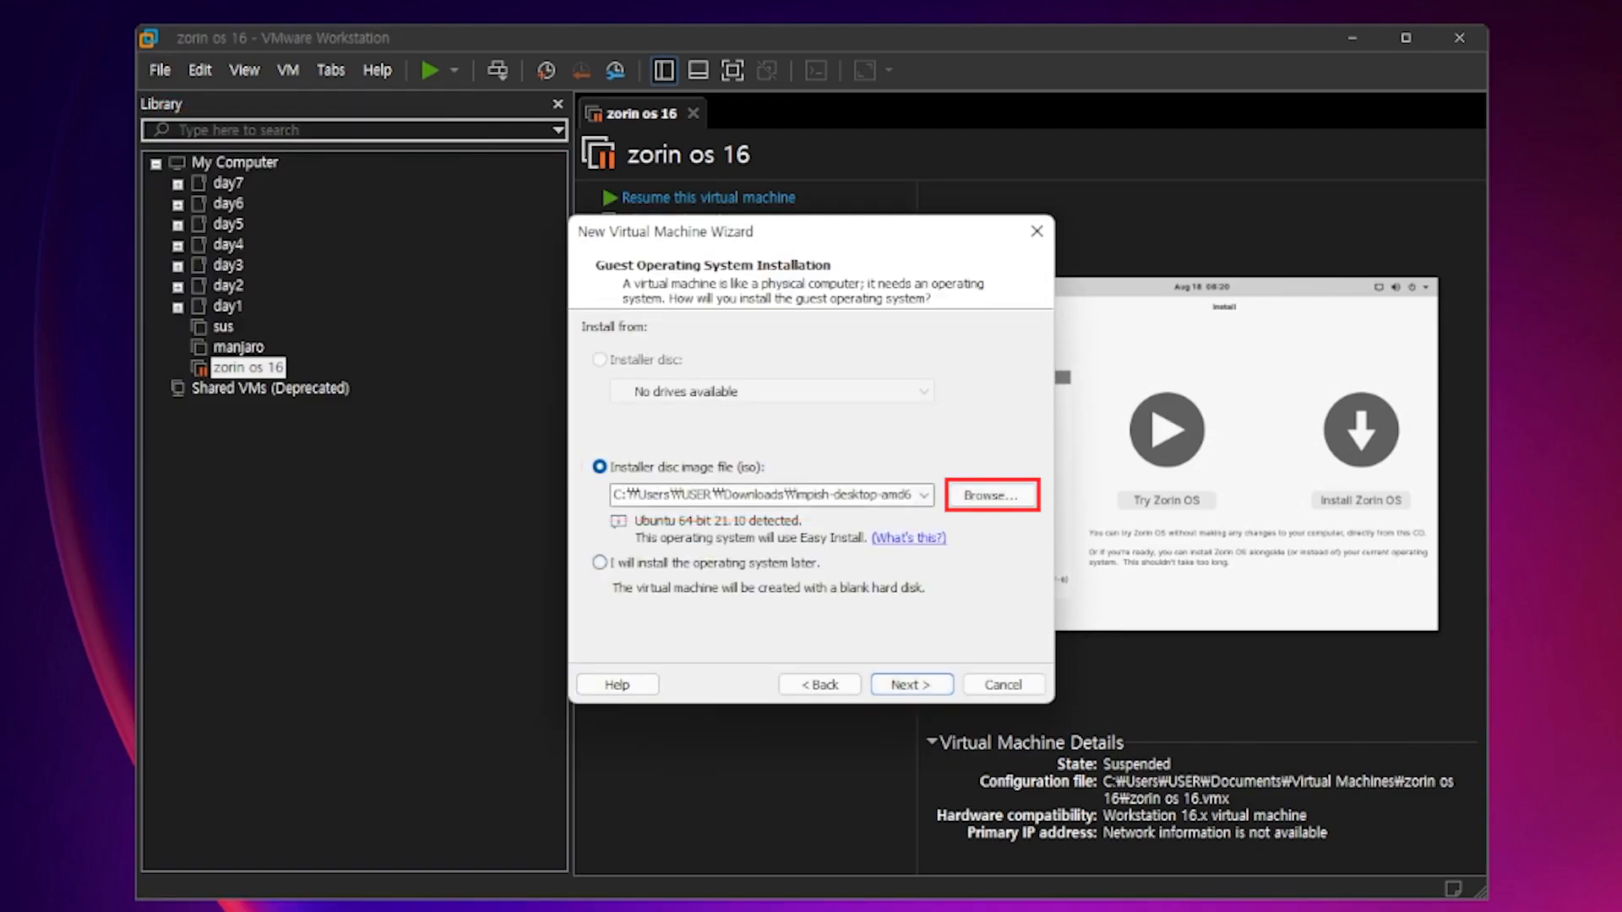
pyautogui.click(992, 495)
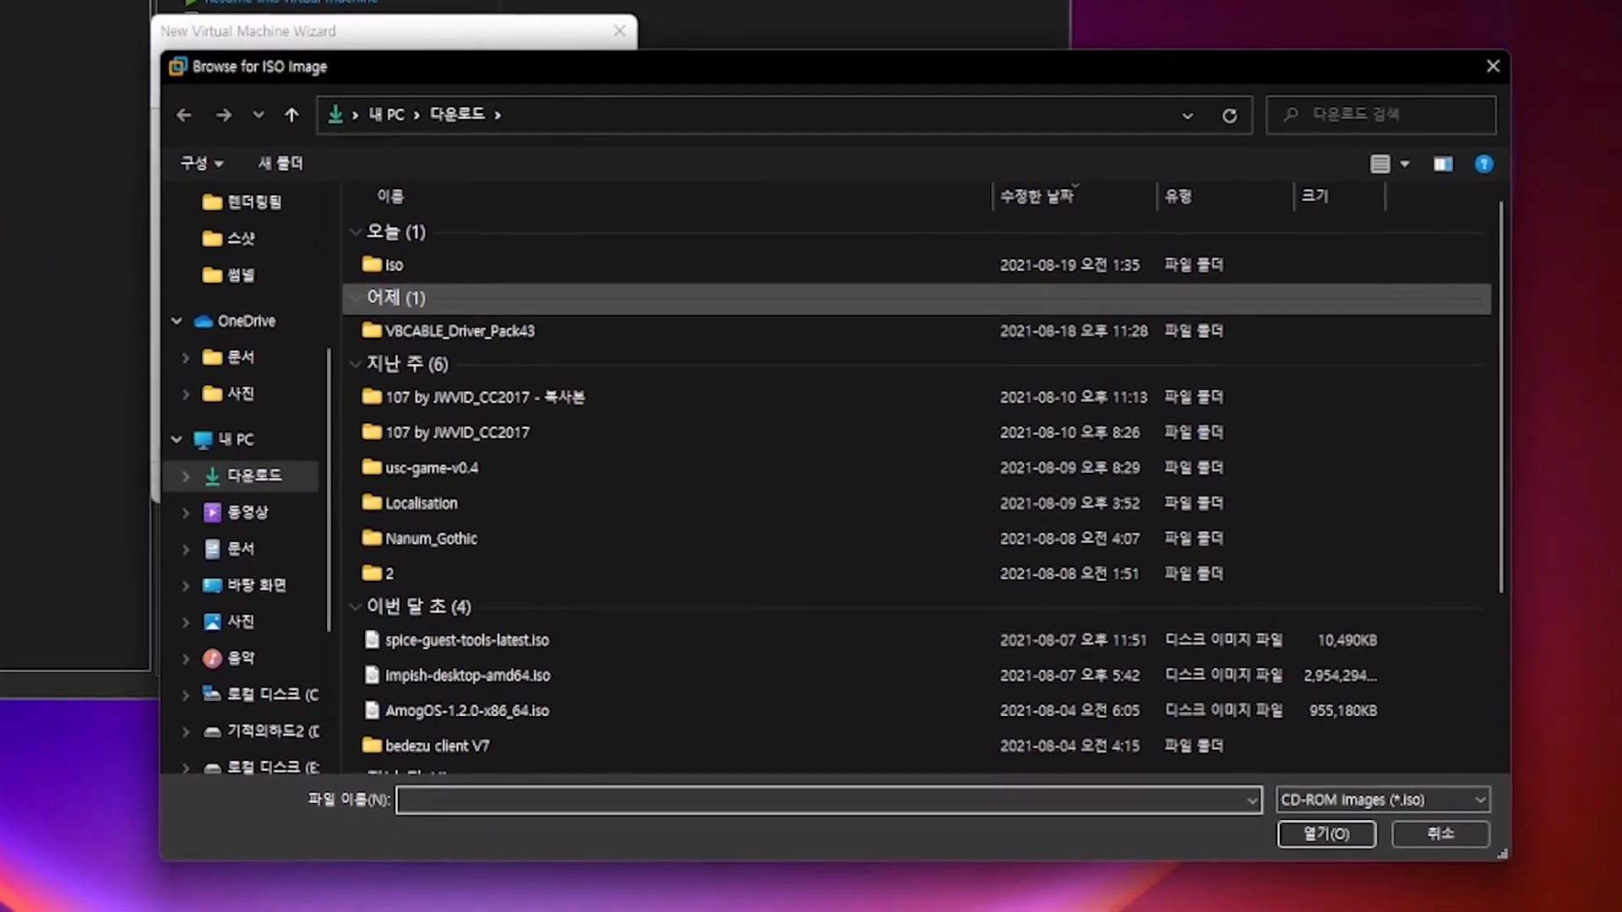
pyautogui.doubleClick(624, 375)
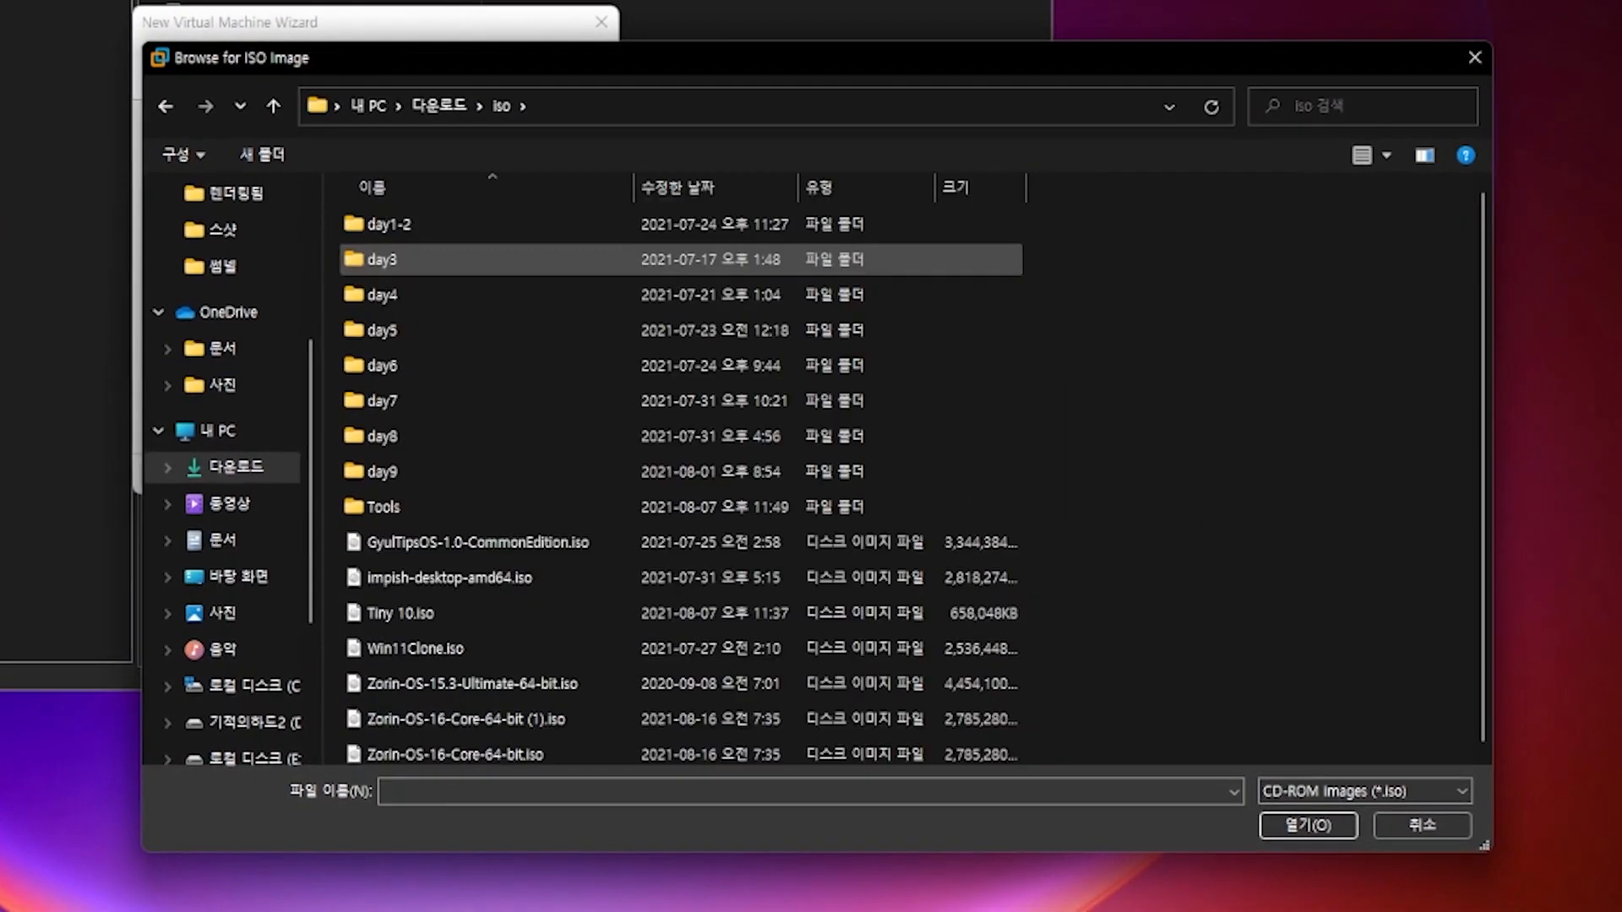
pyautogui.scroll(-1, 524, 259)
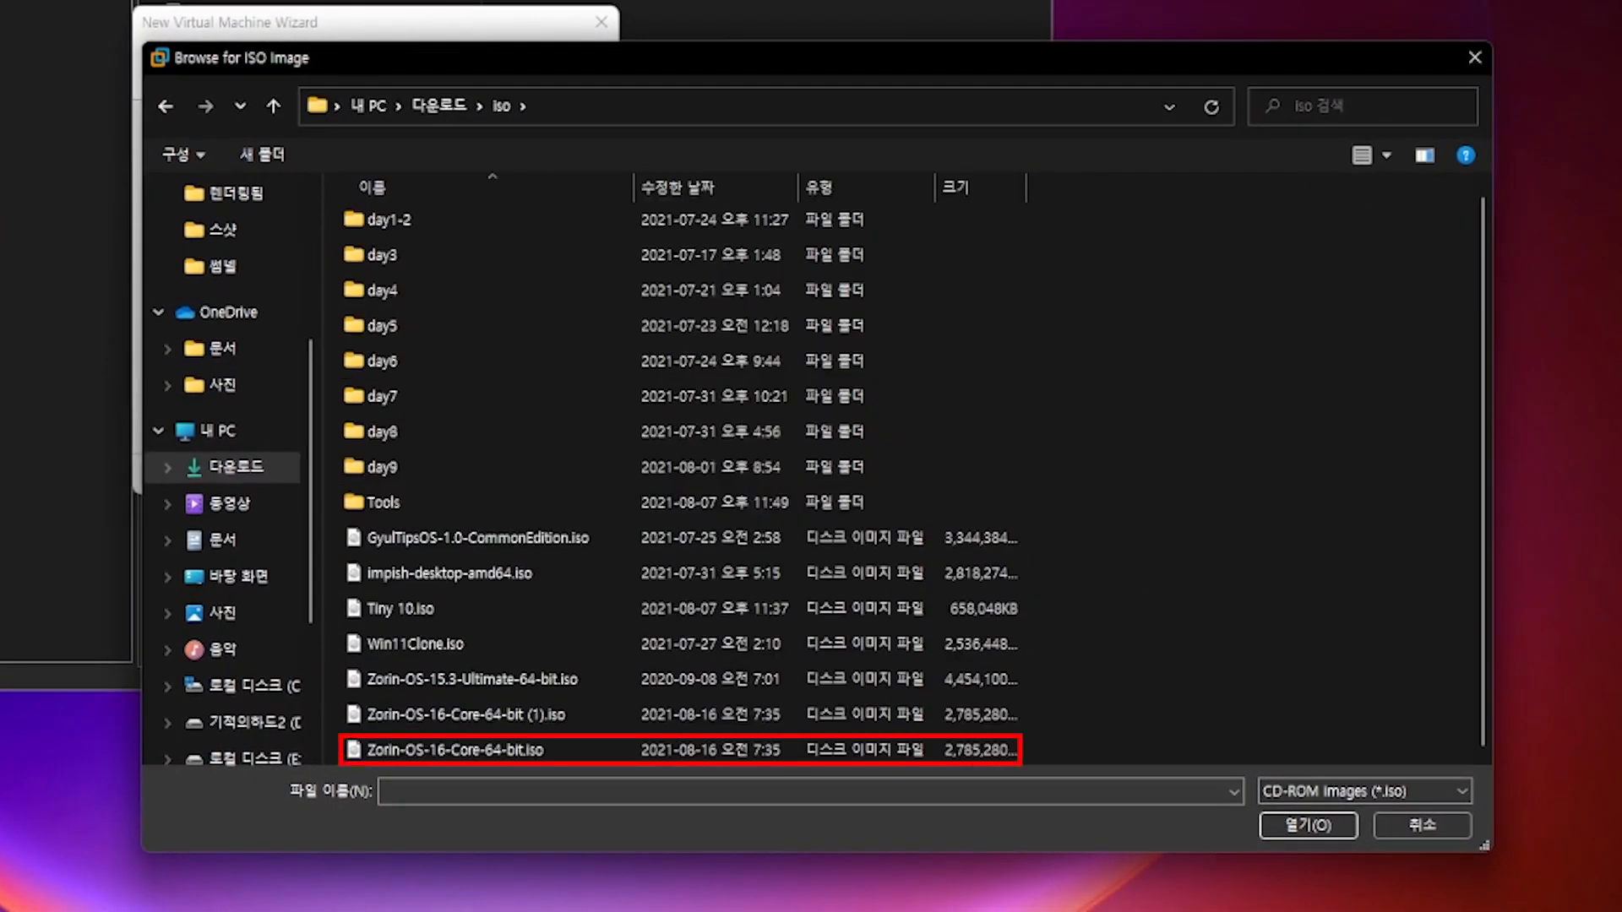
pyautogui.doubleClick(595, 750)
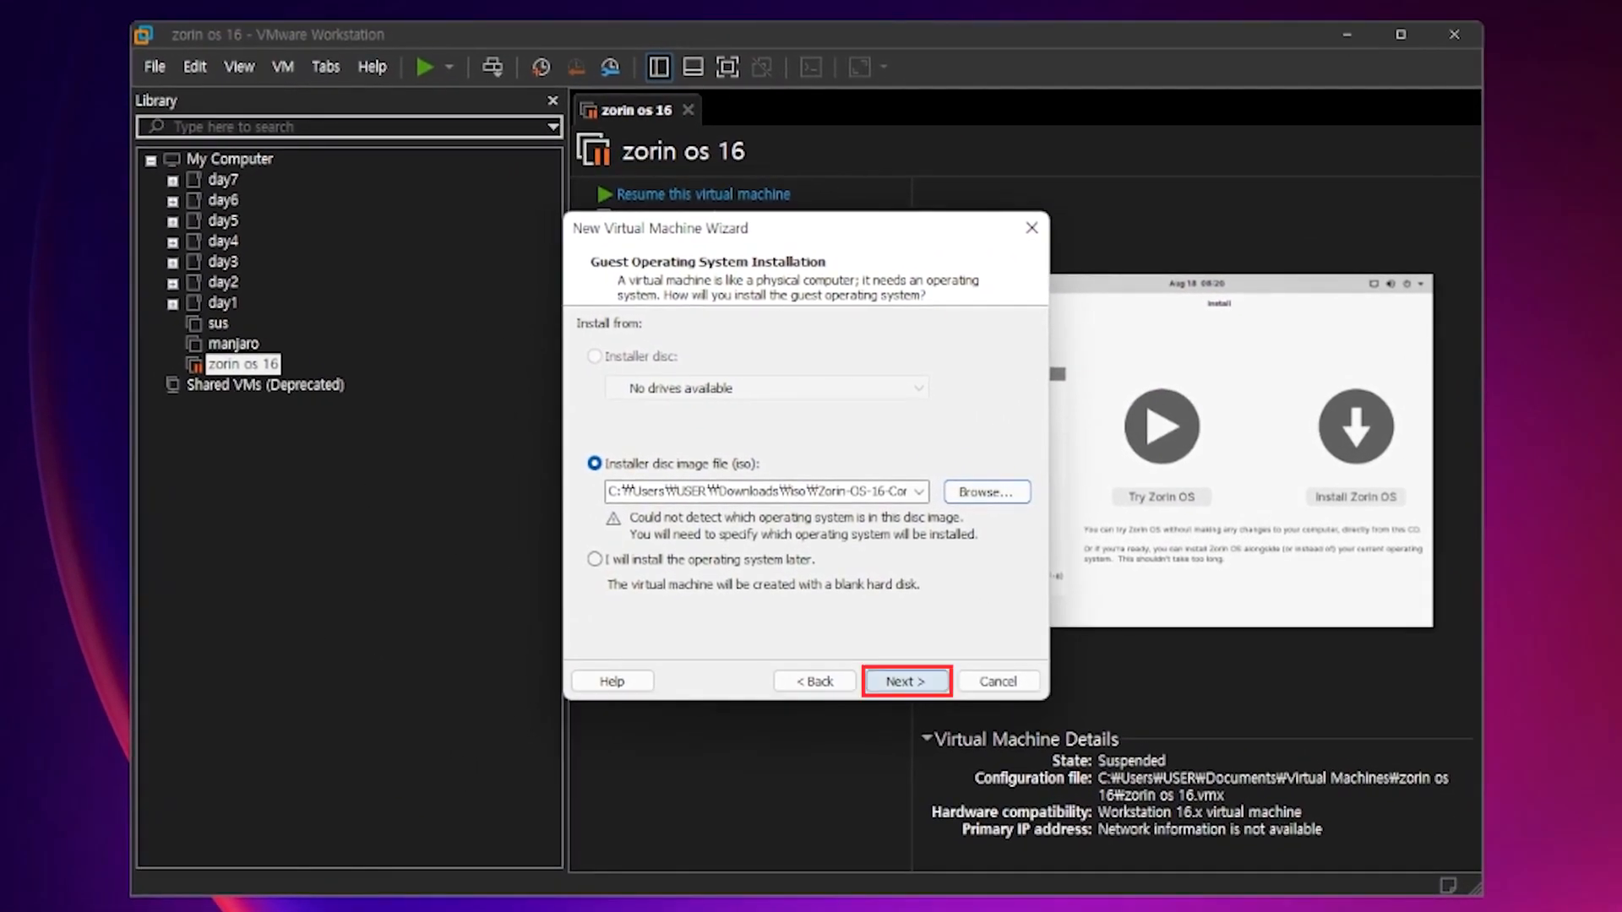
# - Keep Linux Ubuntu 64-bit, name it ZorinOS16Core, keep the 40 GB split disk, and finish
pyautogui.click(906, 682)
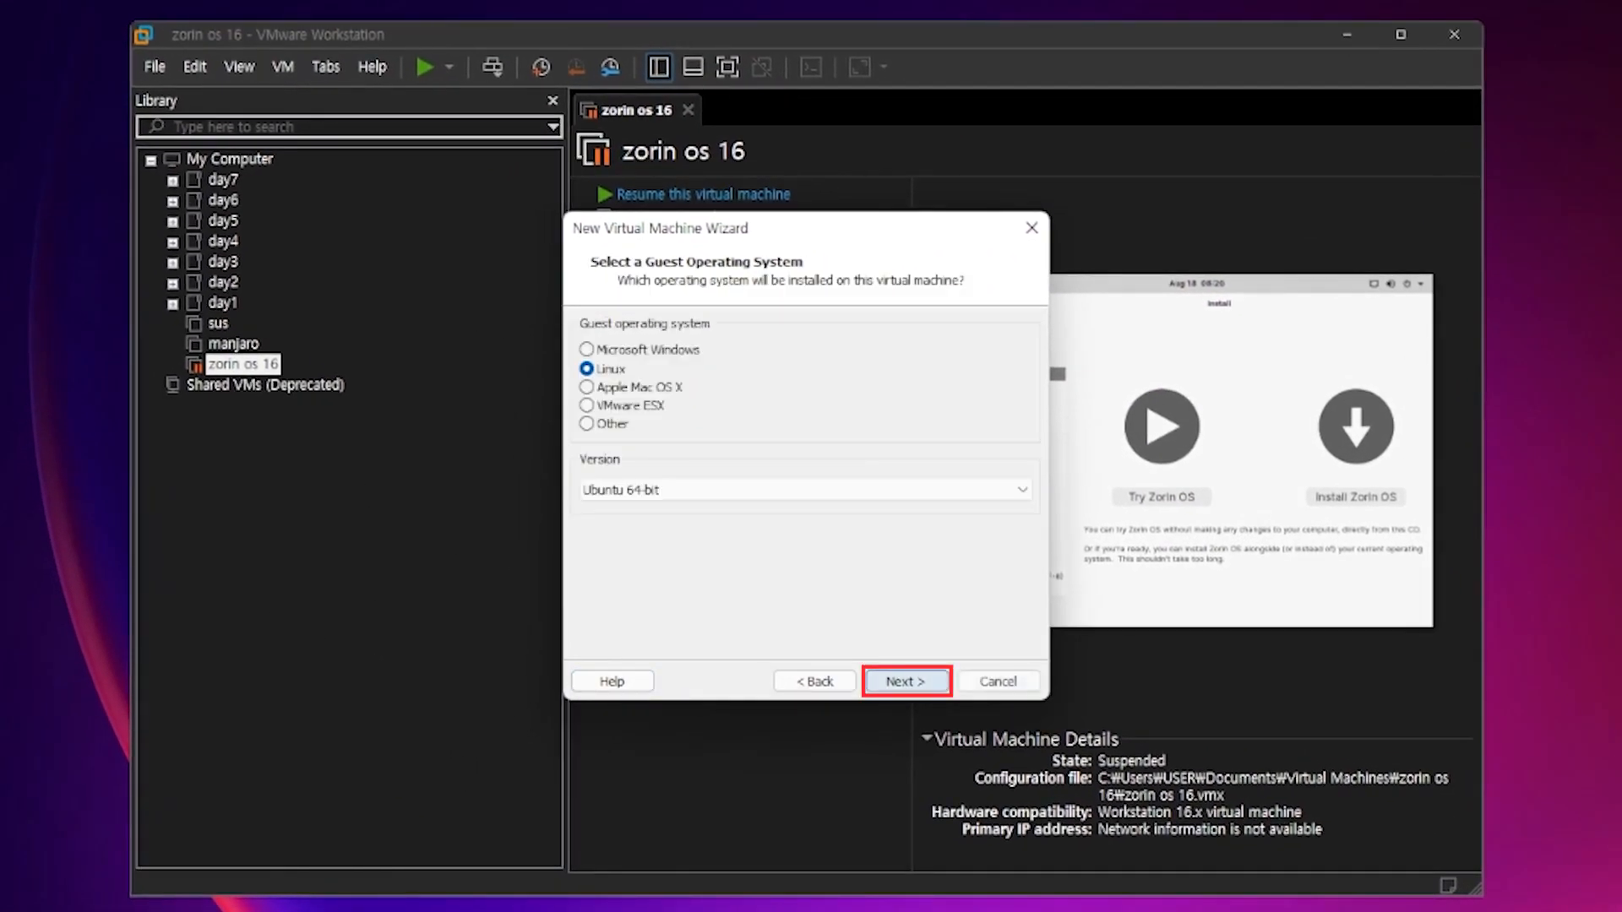
pyautogui.click(907, 682)
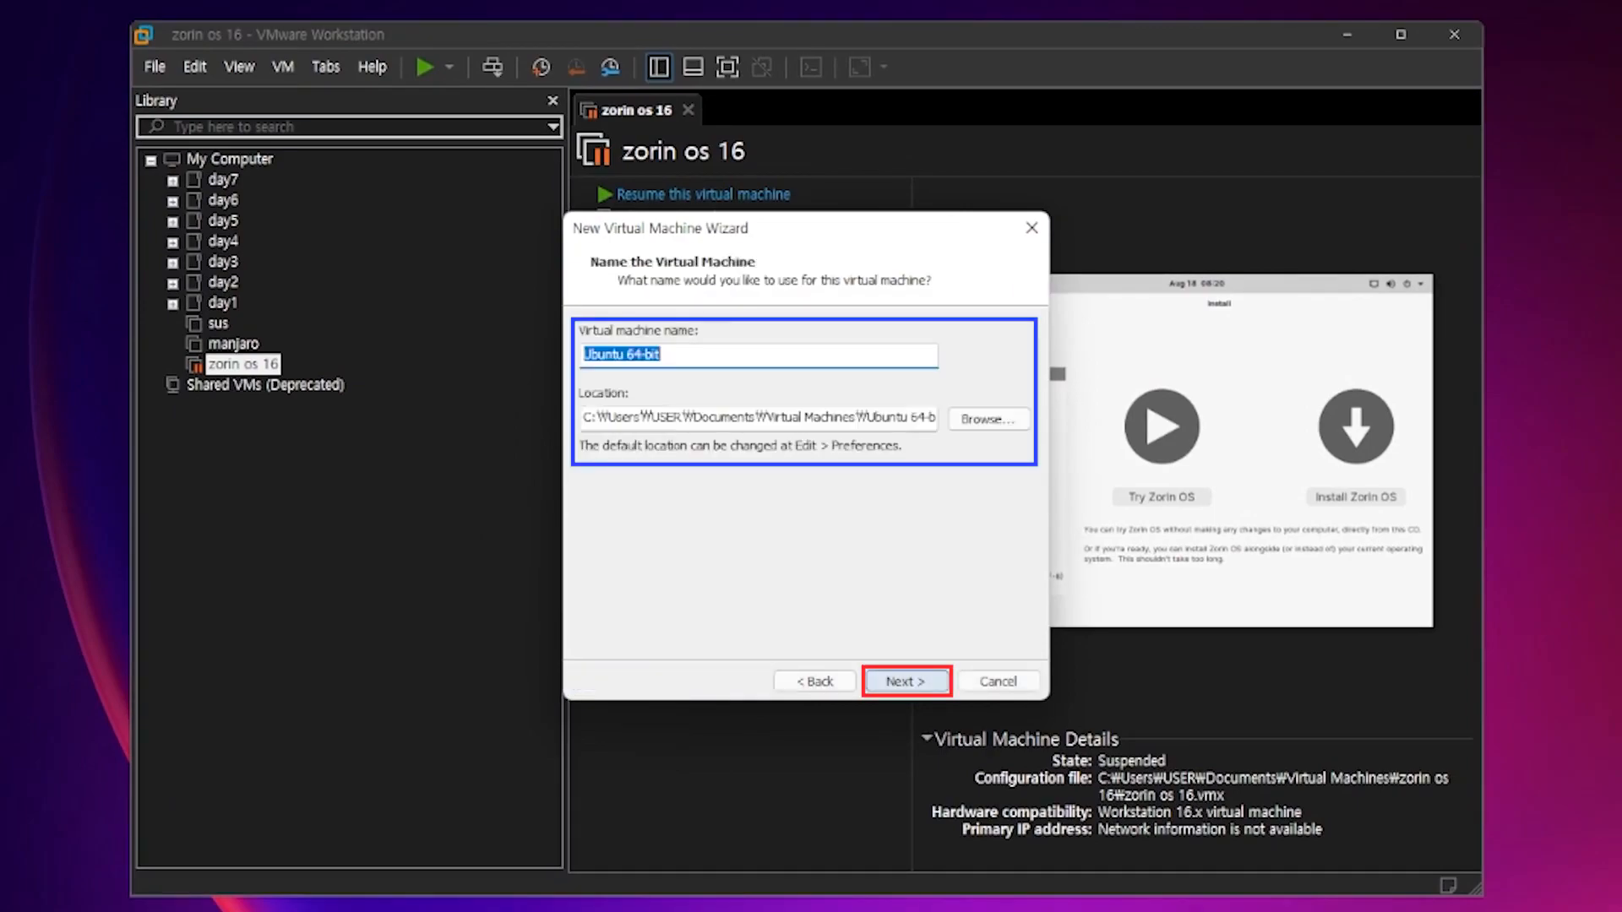
pyautogui.press('BackSpace')
pyautogui.write('ZorinOS 16Core')
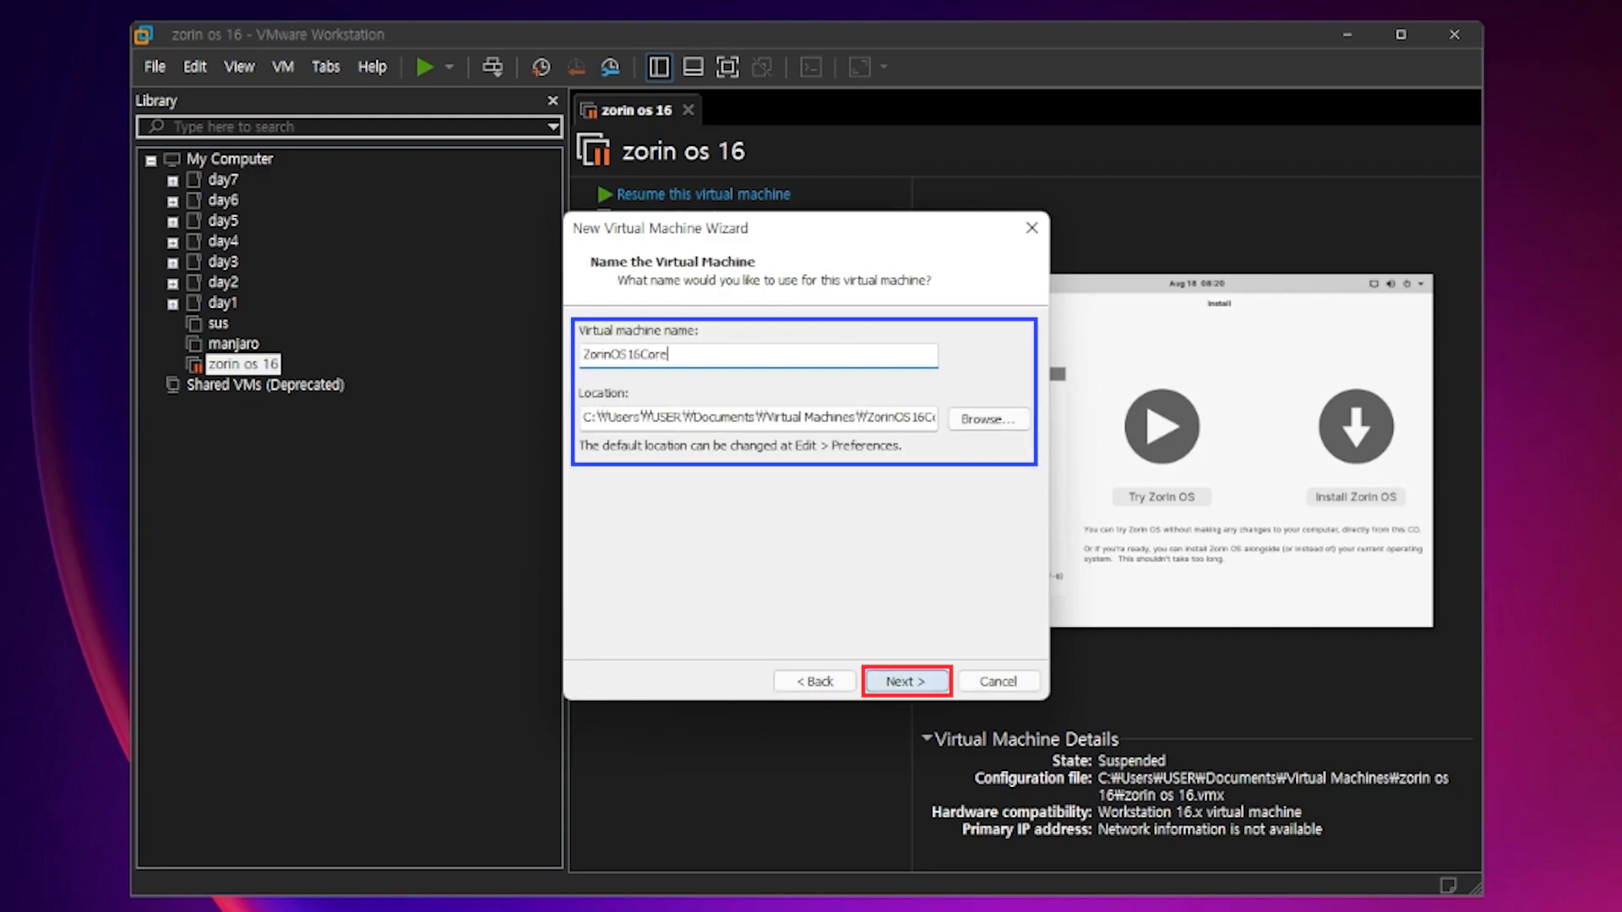
pyautogui.press('Return')
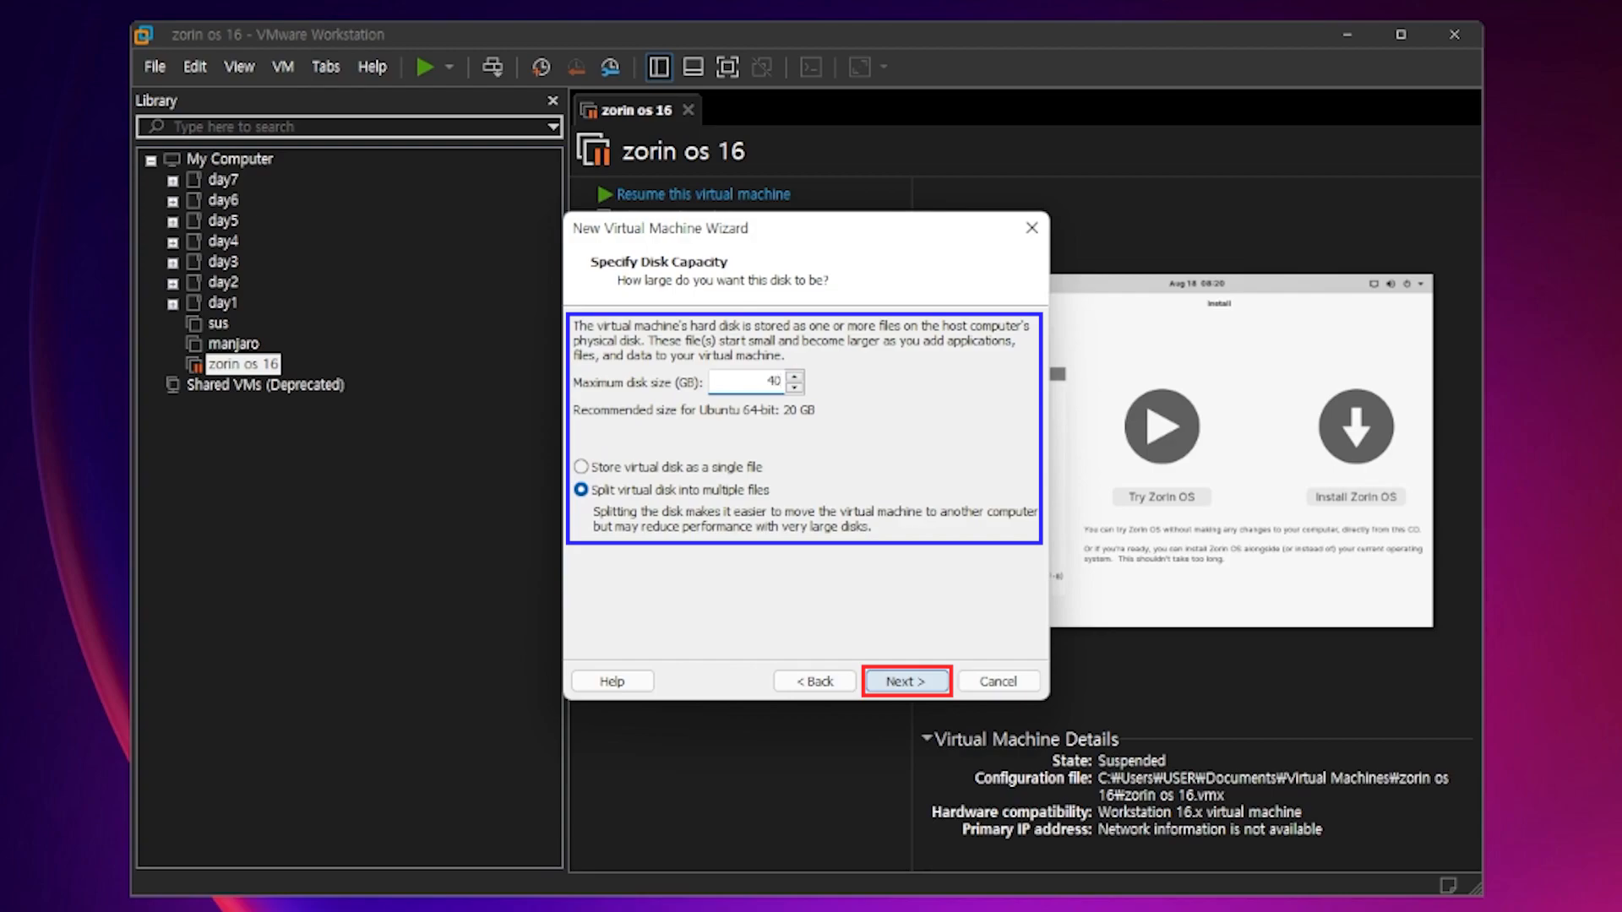
pyautogui.press('Return')
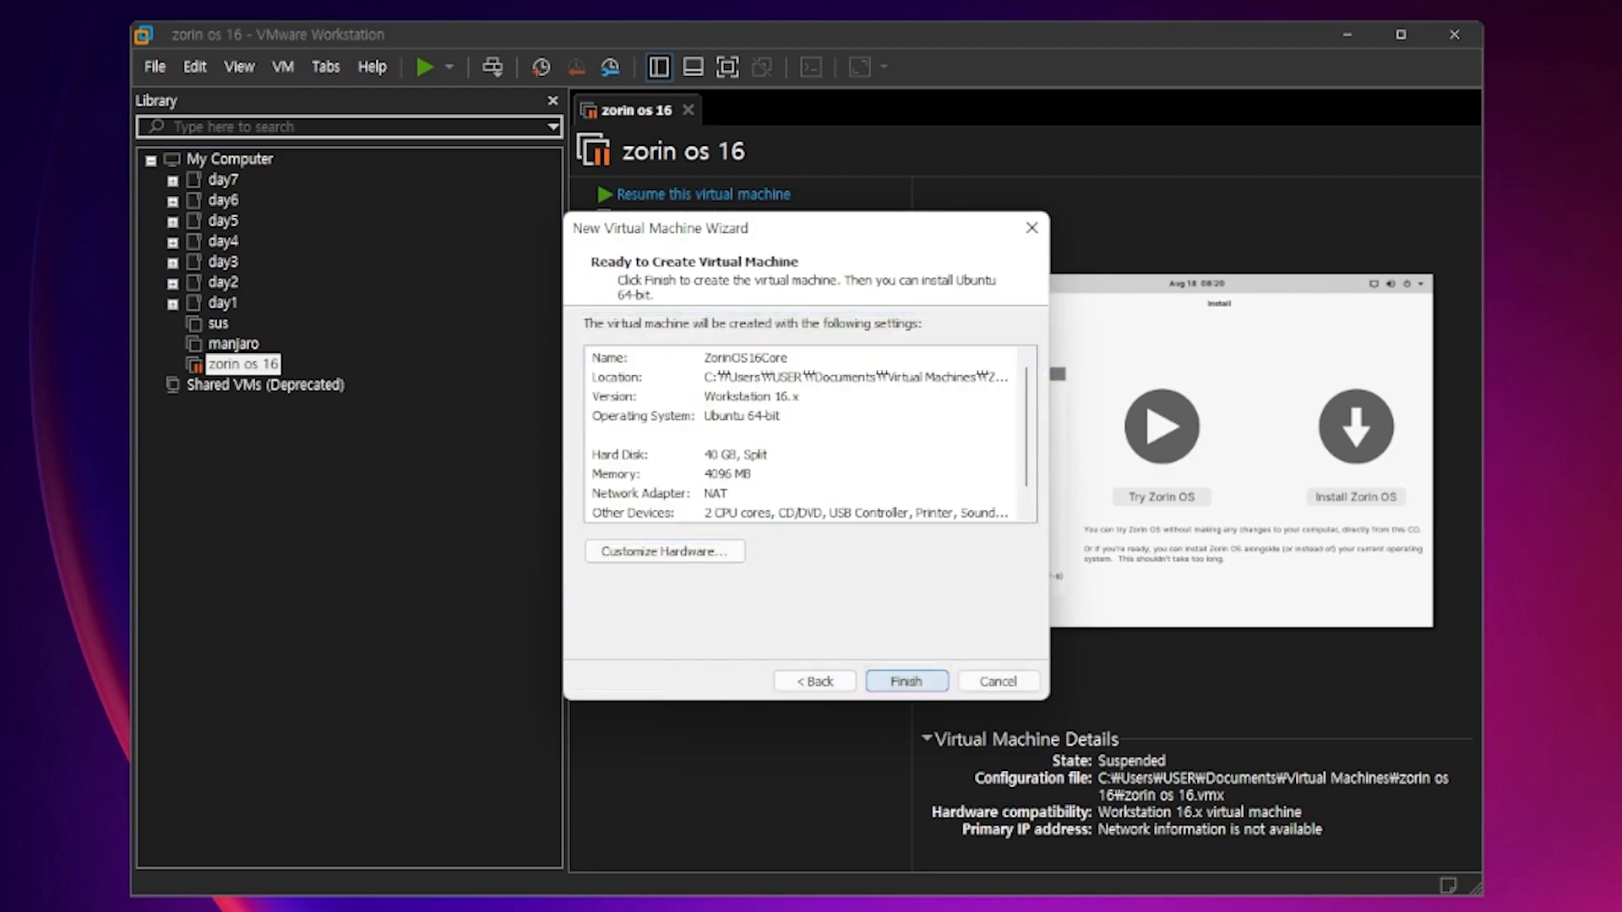
pyautogui.press('Return')
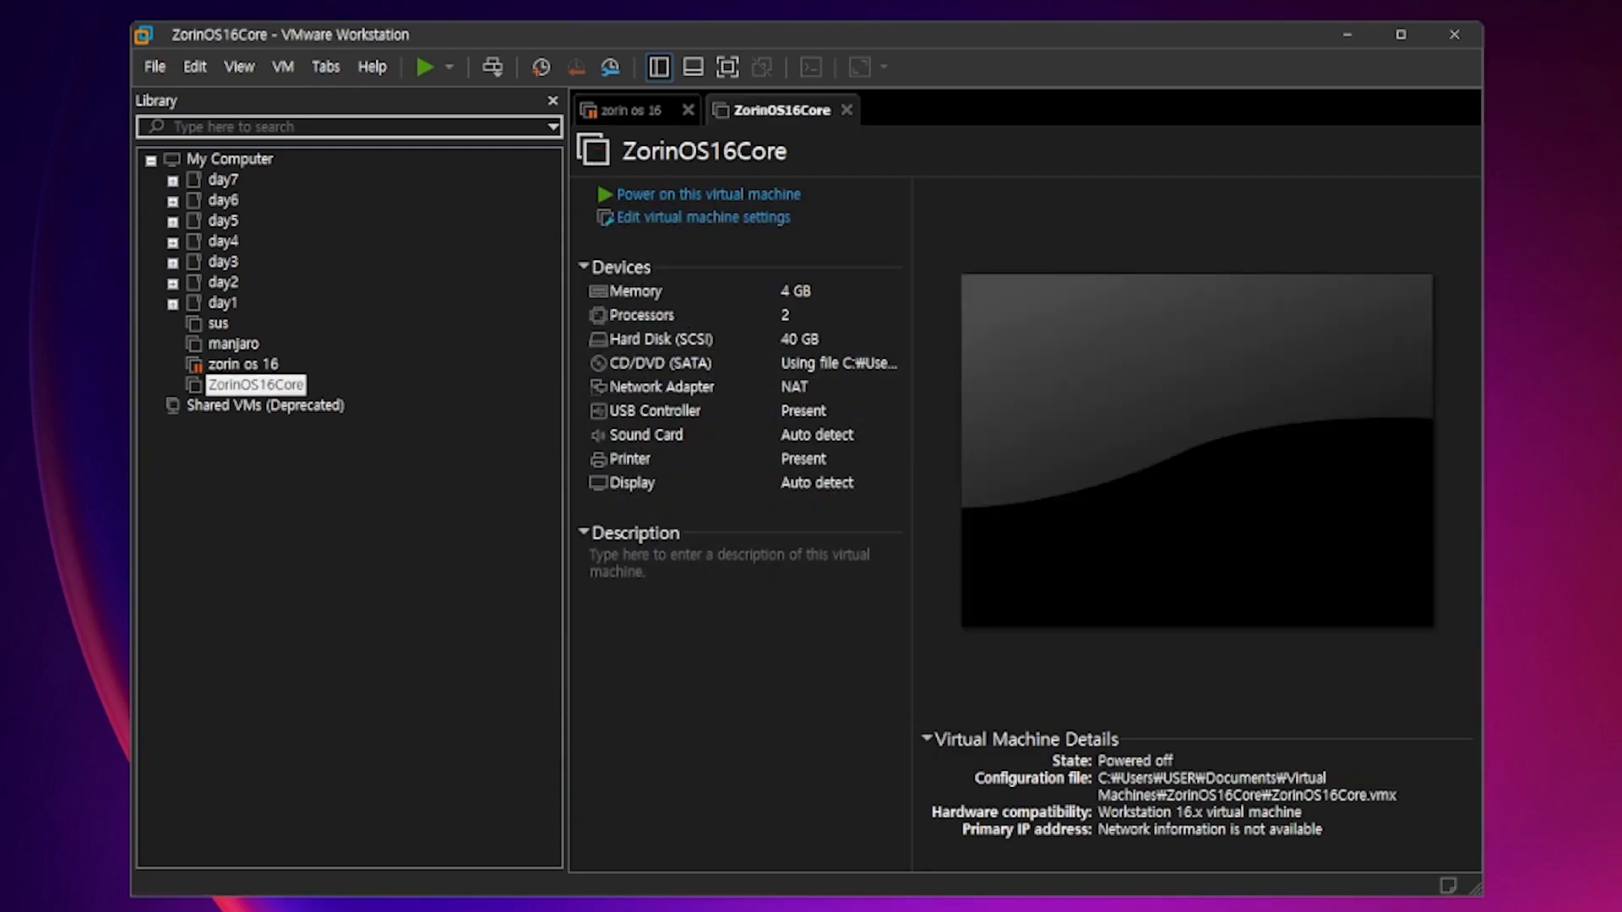
# - Power on ZorinOS16Core and skip the installer disc integrity check with Ctrl+C
pyautogui.click(708, 194)
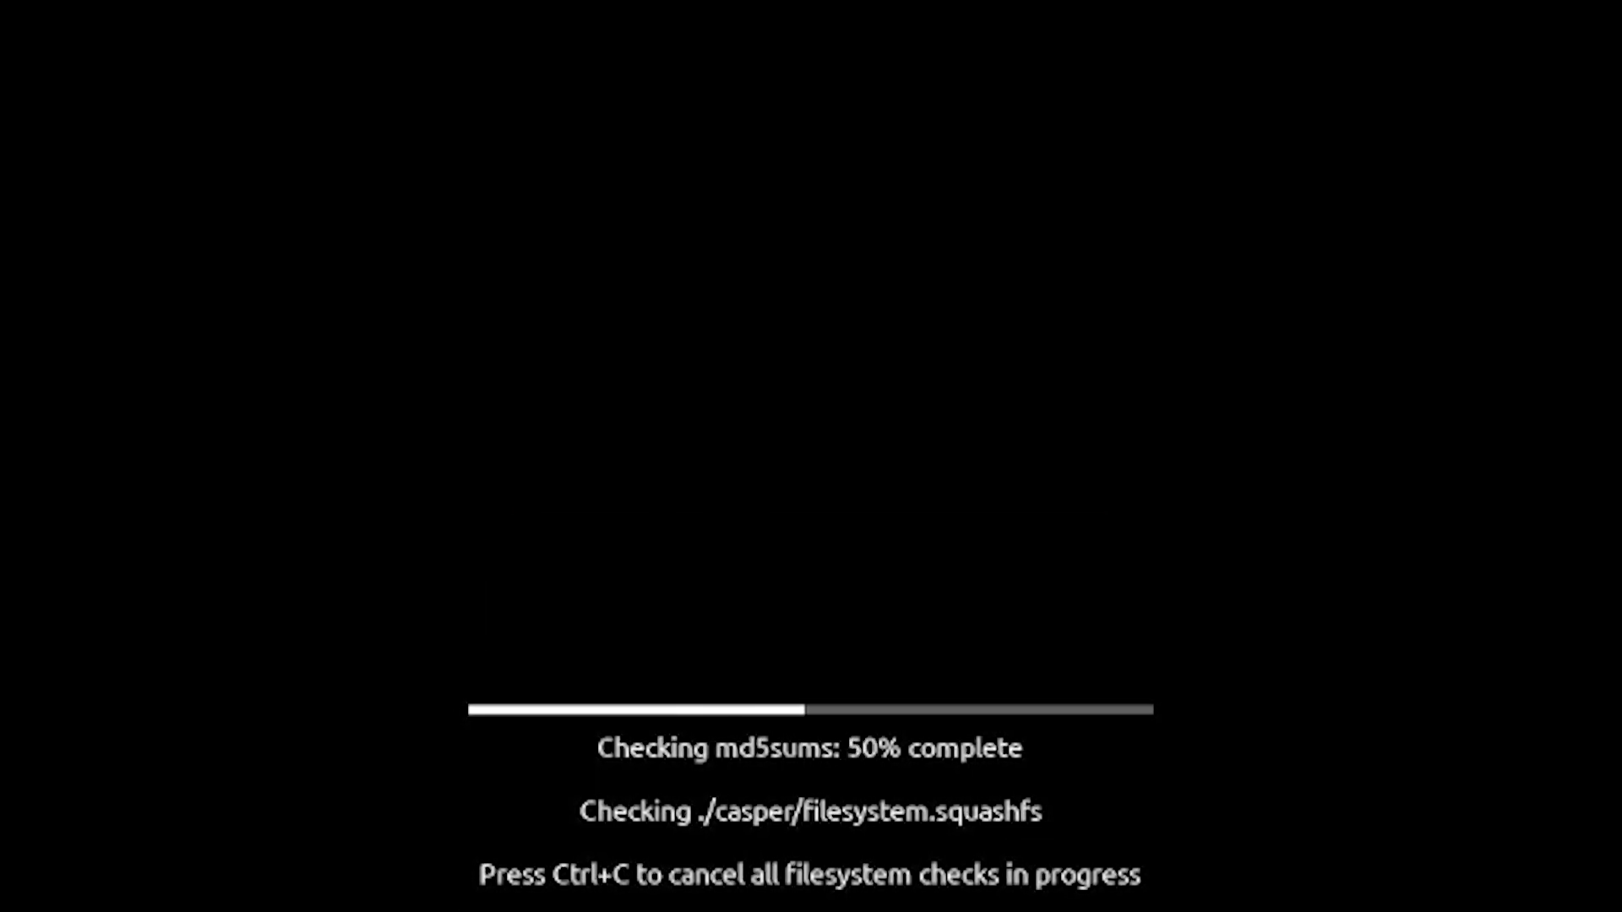
pyautogui.hotkey('ctrl', 'c')
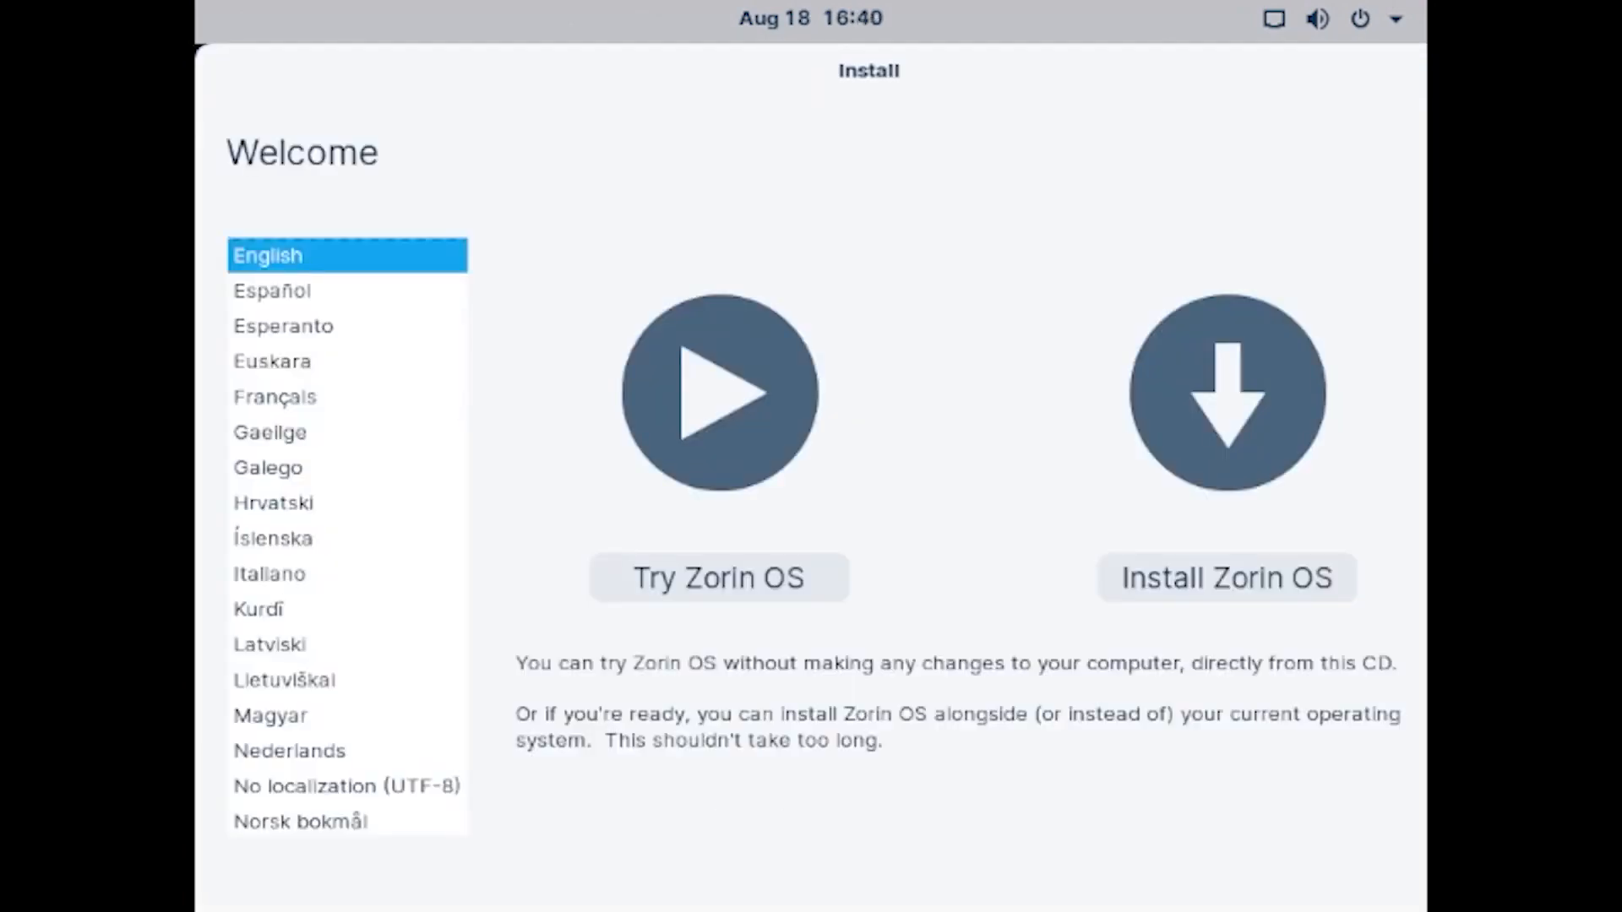
# - Install in Korean (한국어) with the Korean keyboard and third-party software included
pyautogui.scroll(-20, 348, 536)
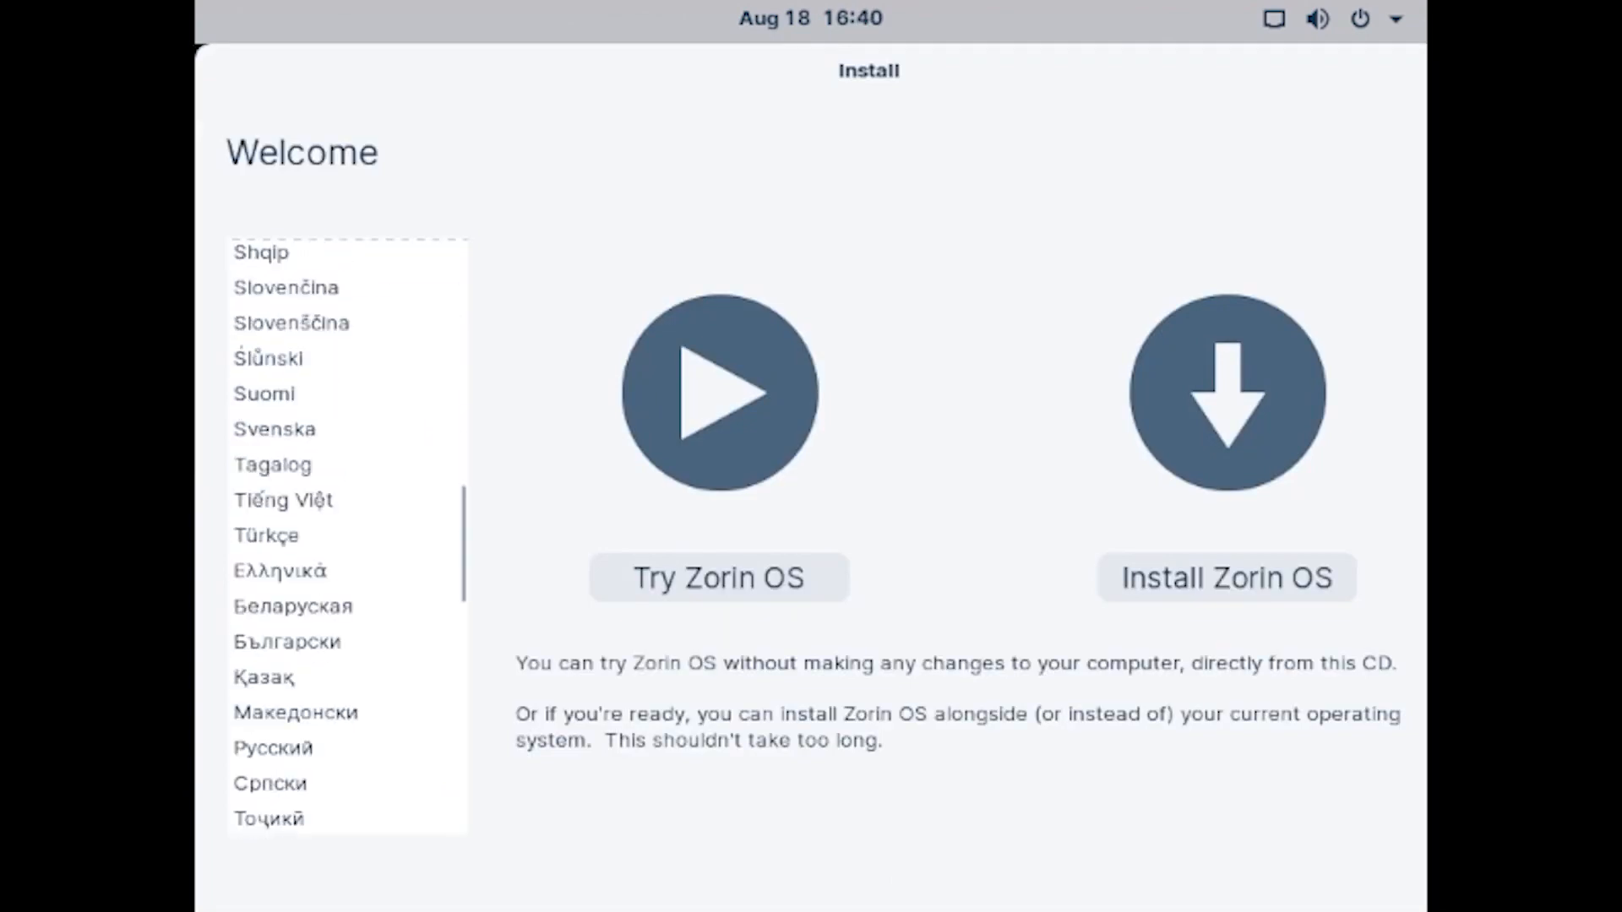
pyautogui.scroll(-5, 347, 537)
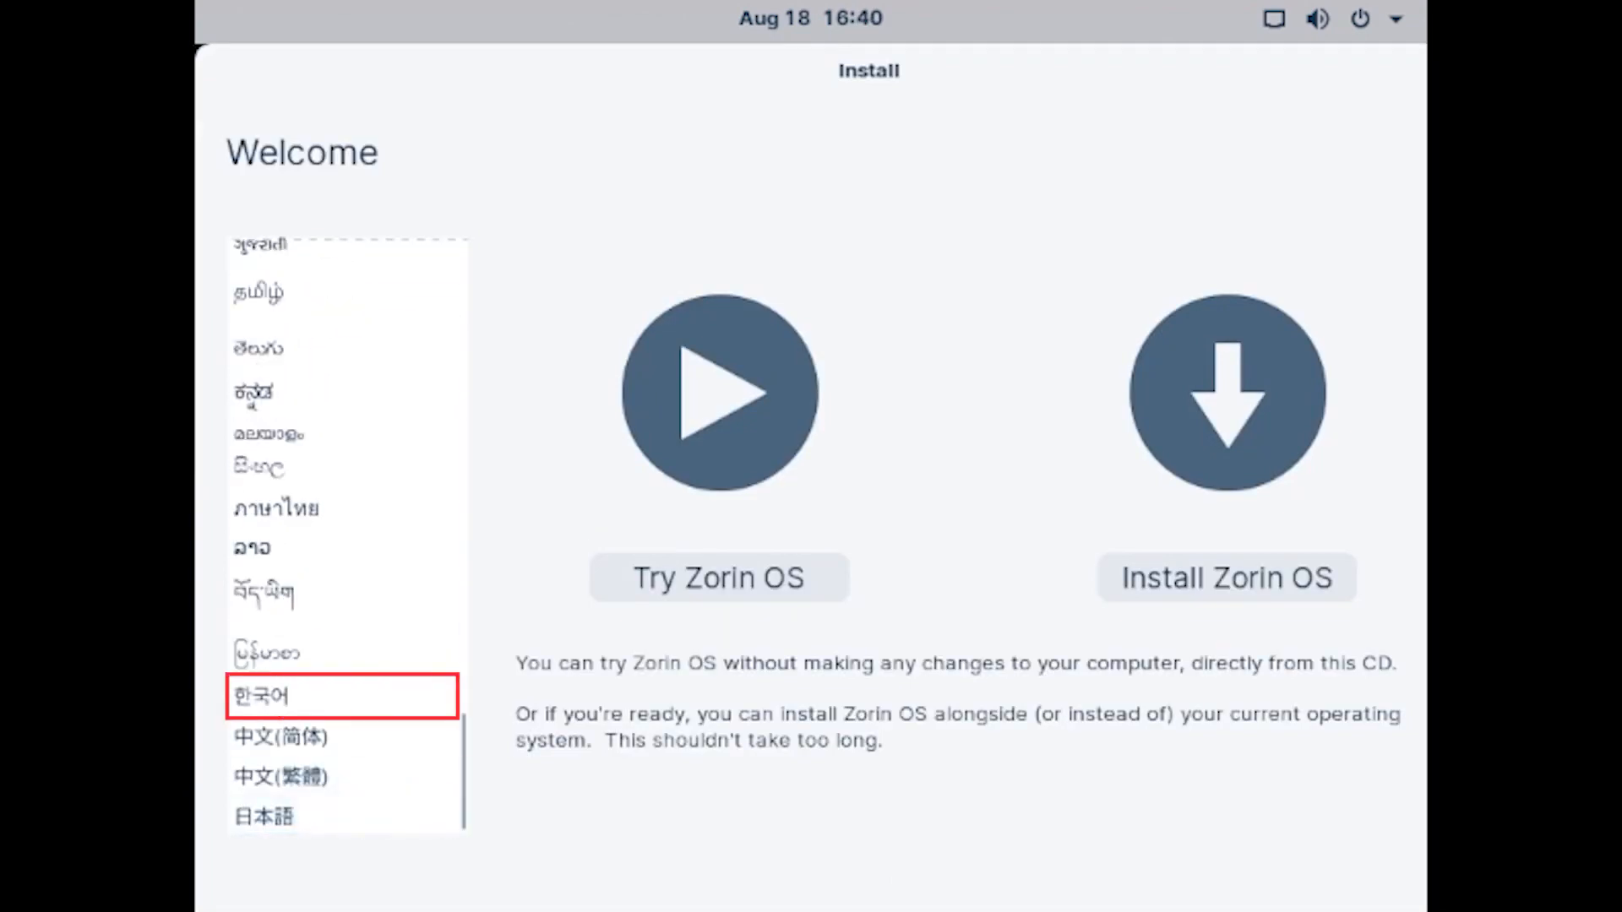
pyautogui.click(342, 696)
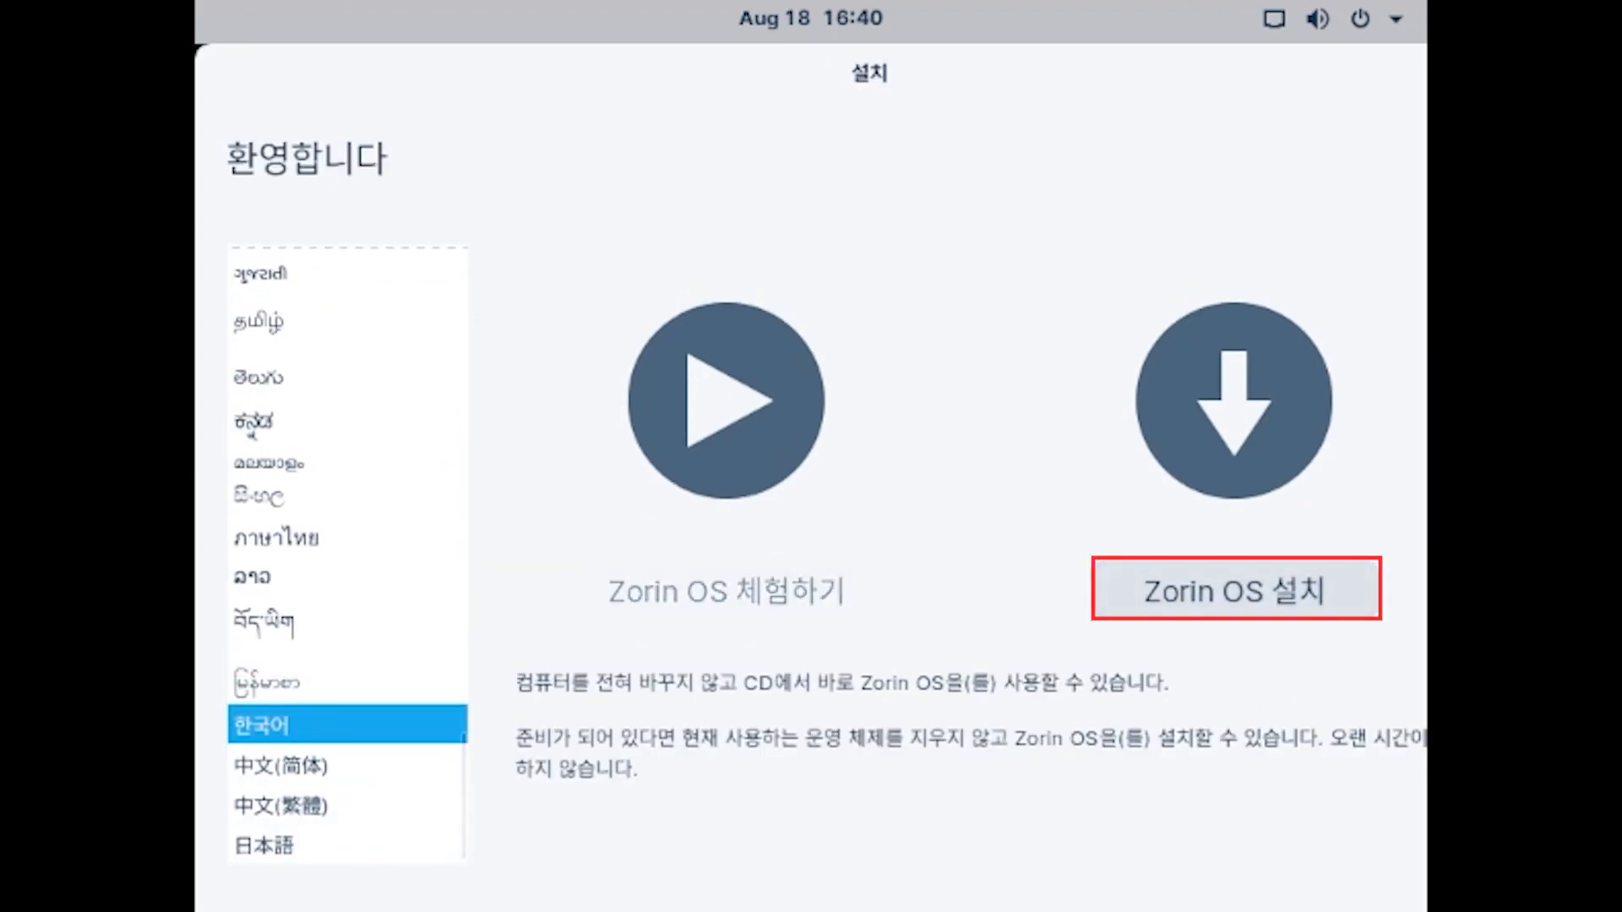
pyautogui.click(1236, 589)
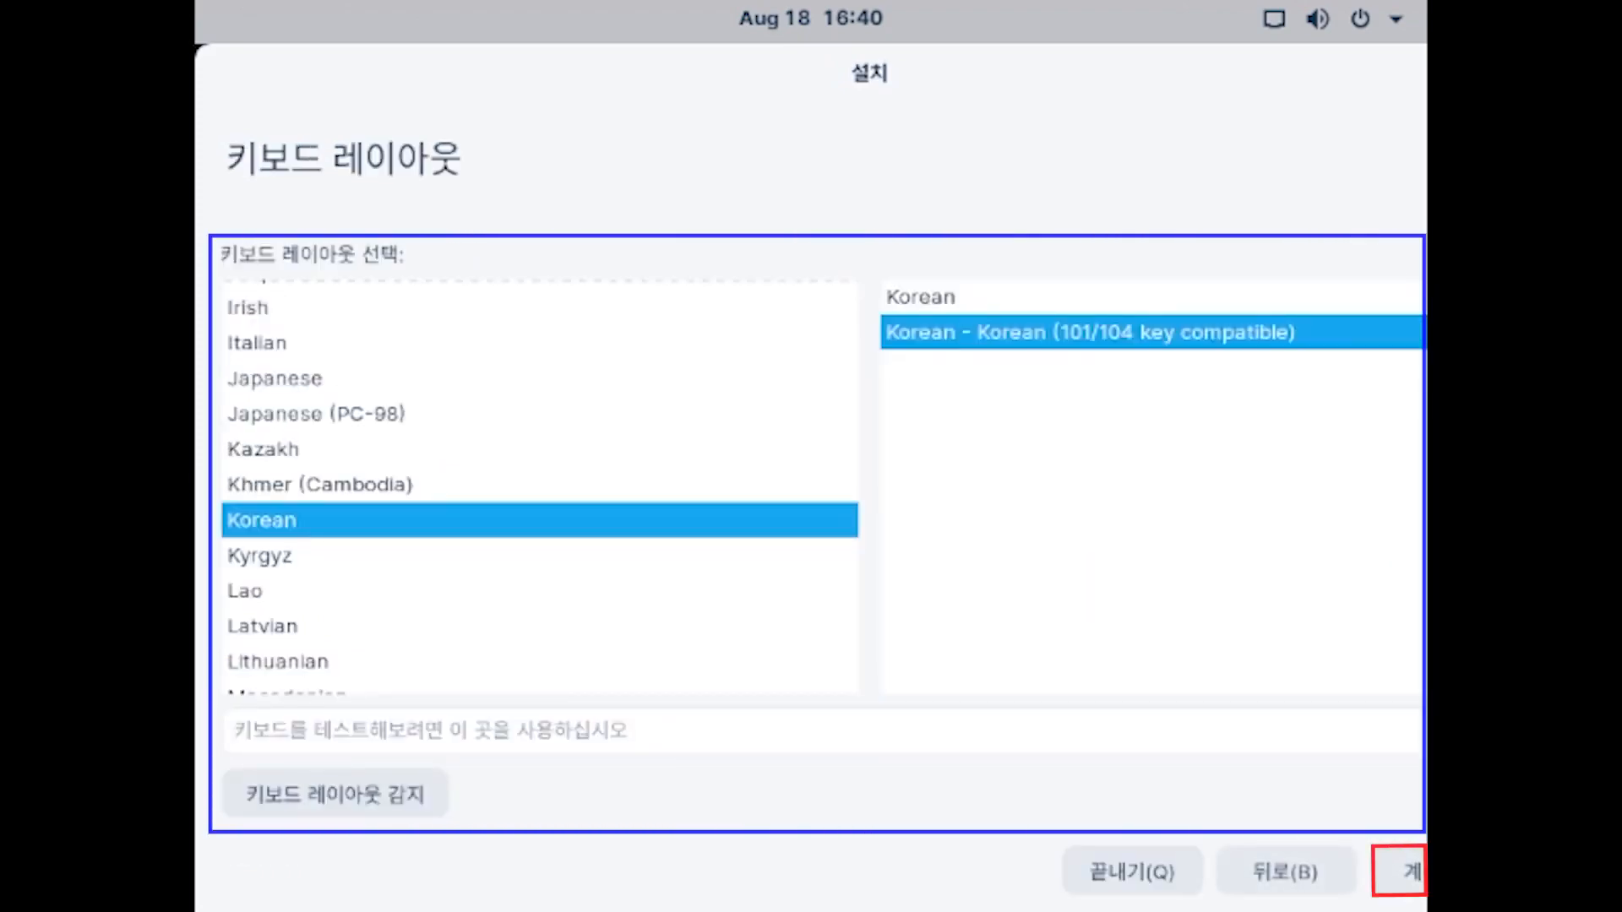
pyautogui.click(1400, 871)
pyautogui.click(244, 363)
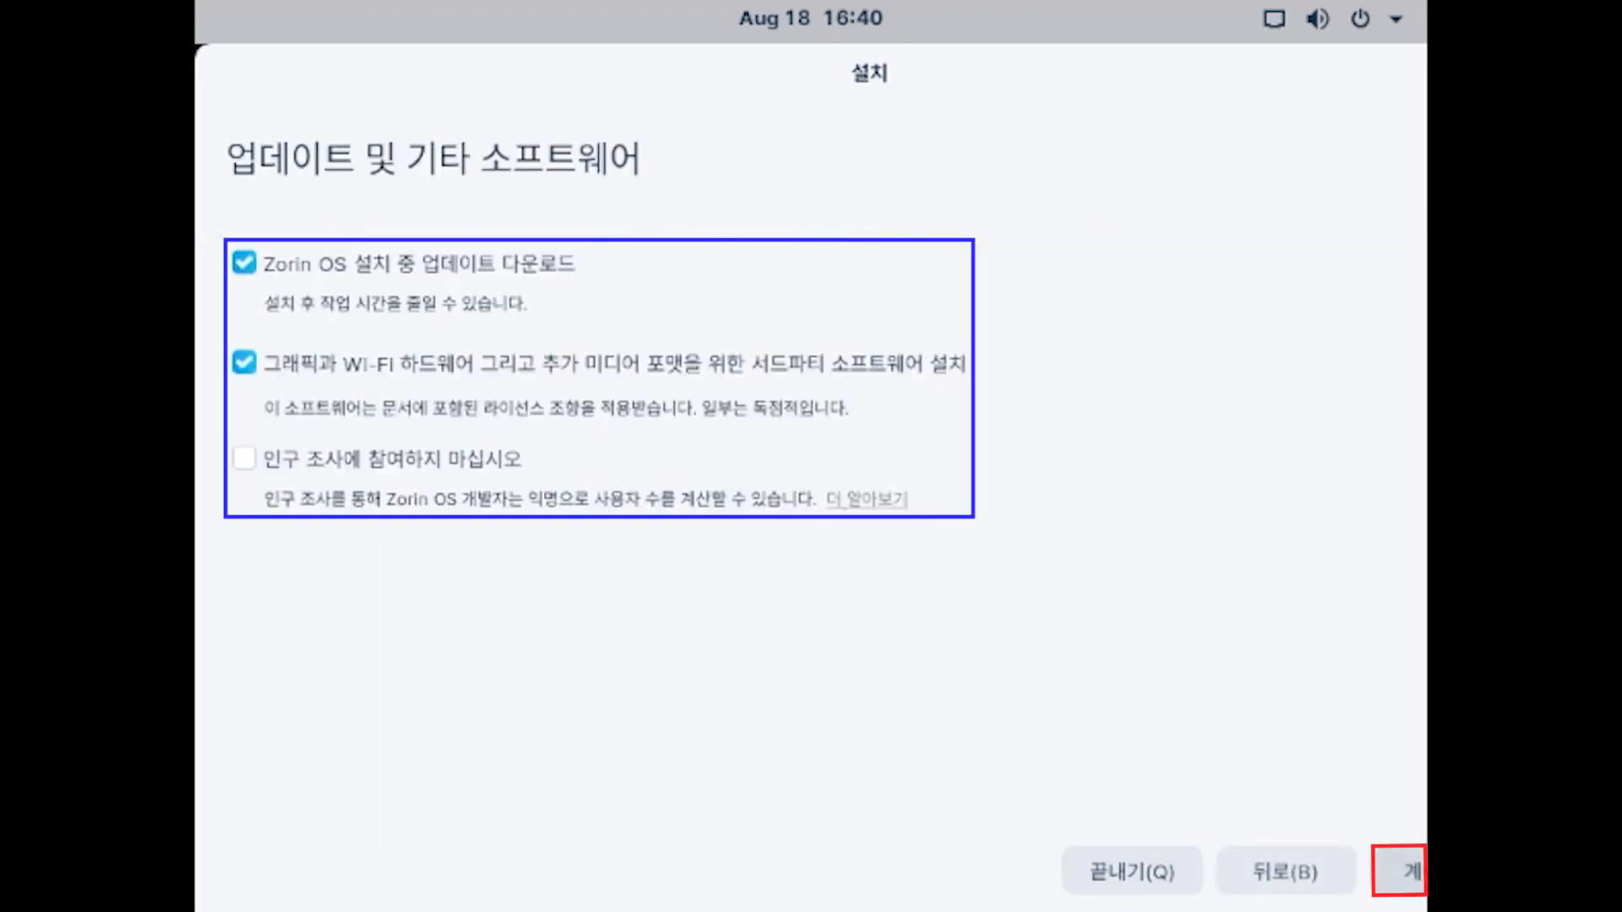
pyautogui.click(1399, 871)
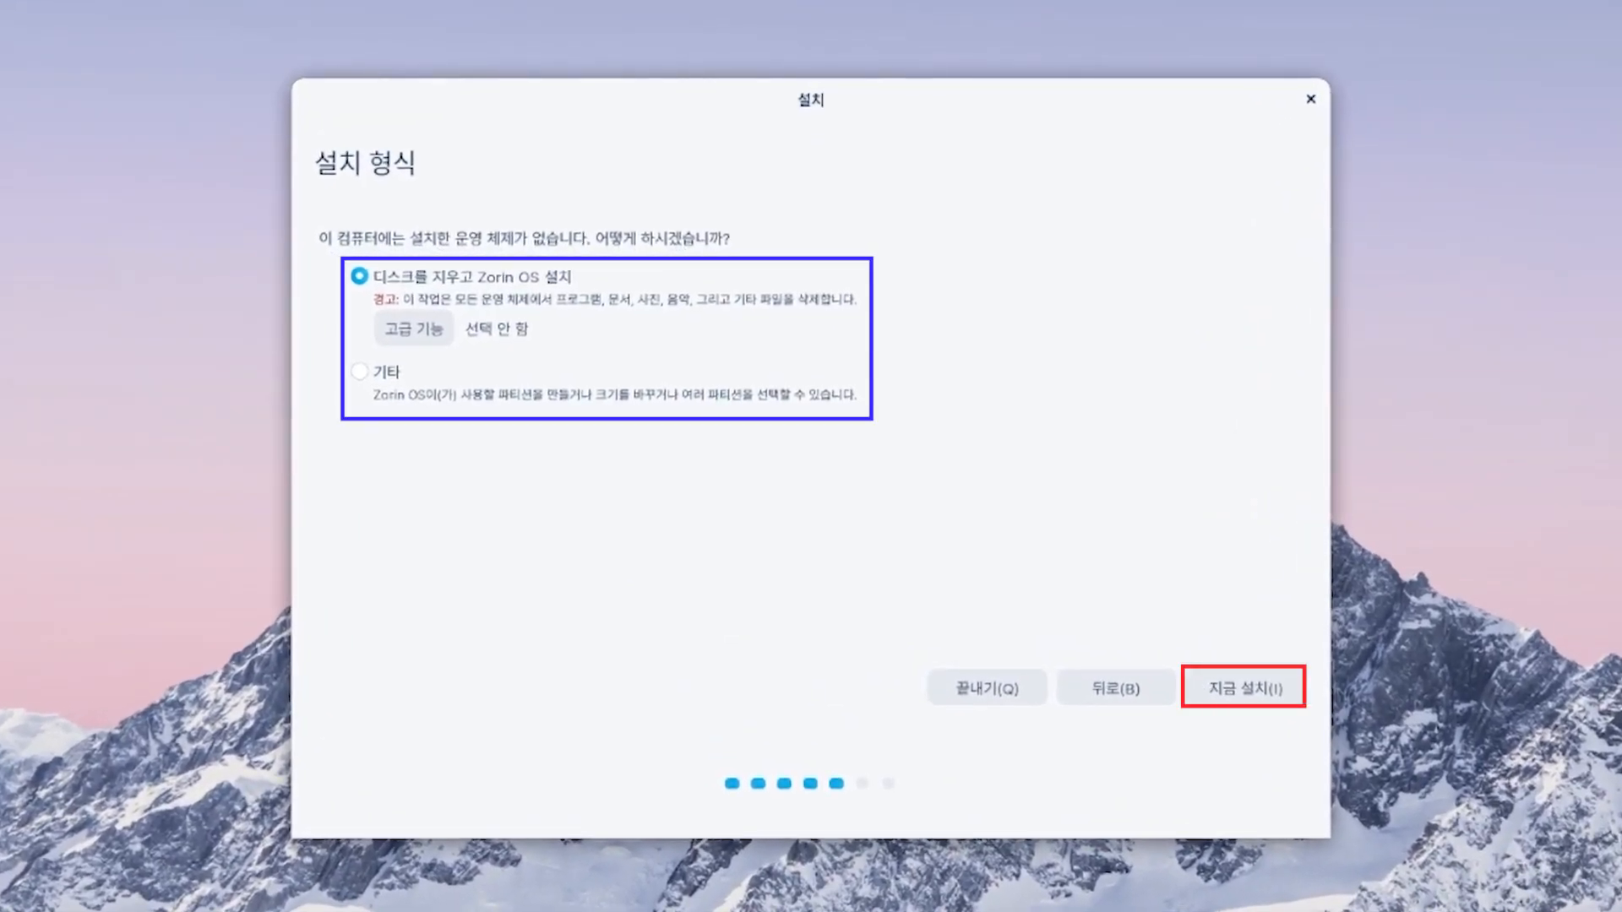
# - Erase the disk, confirm the partition changes, and keep Seoul as the location
pyautogui.click(1245, 689)
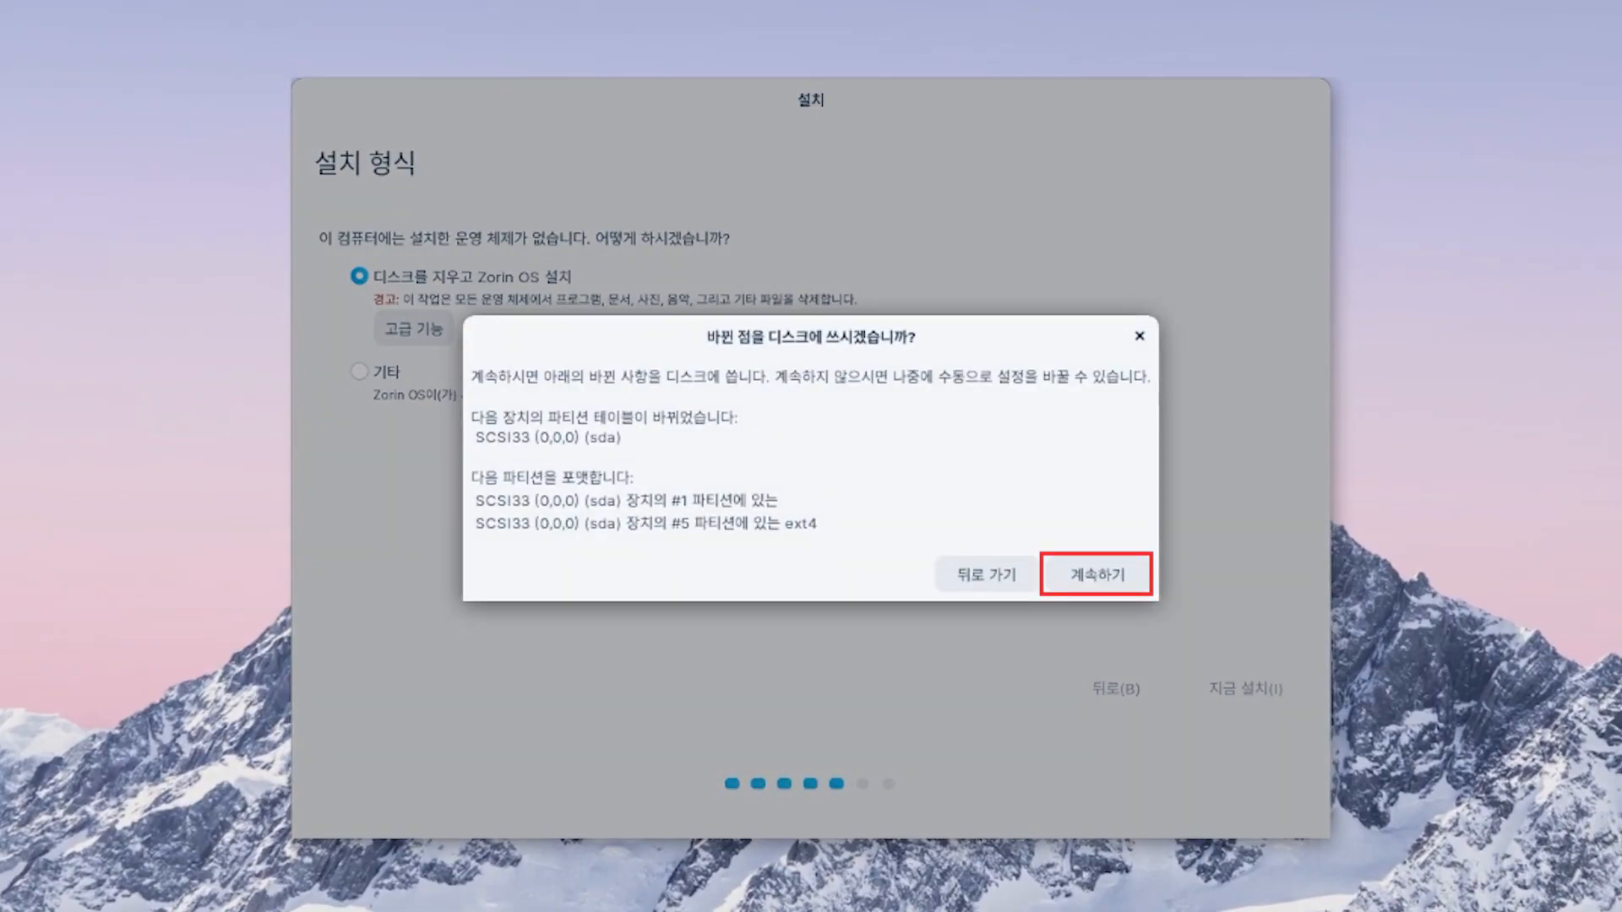
pyautogui.click(1096, 575)
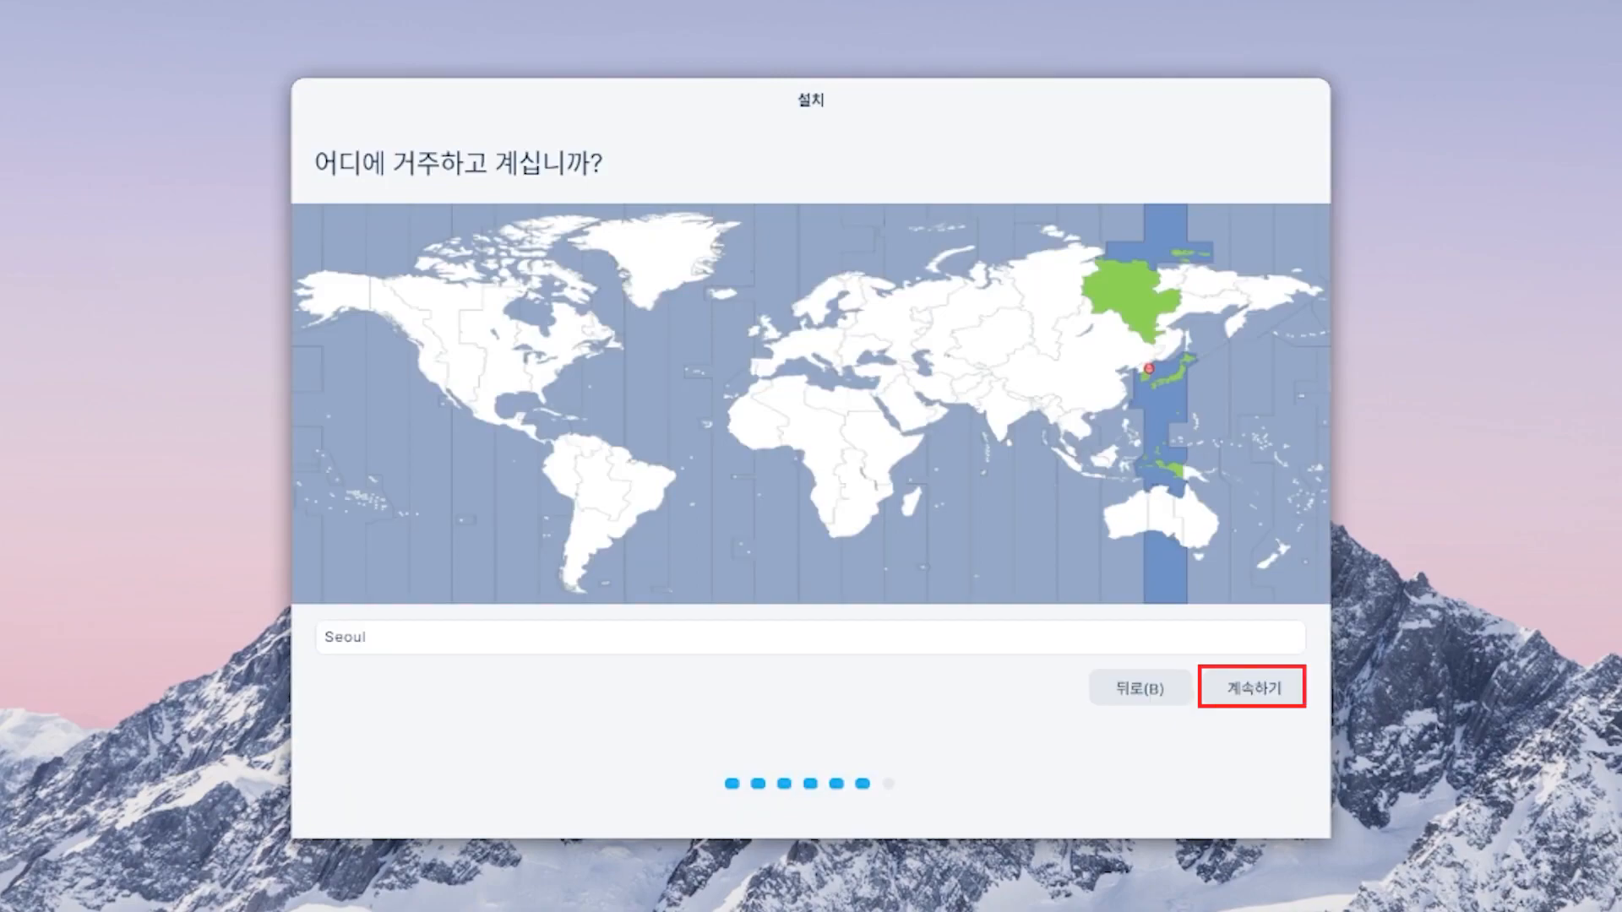
pyautogui.click(1253, 688)
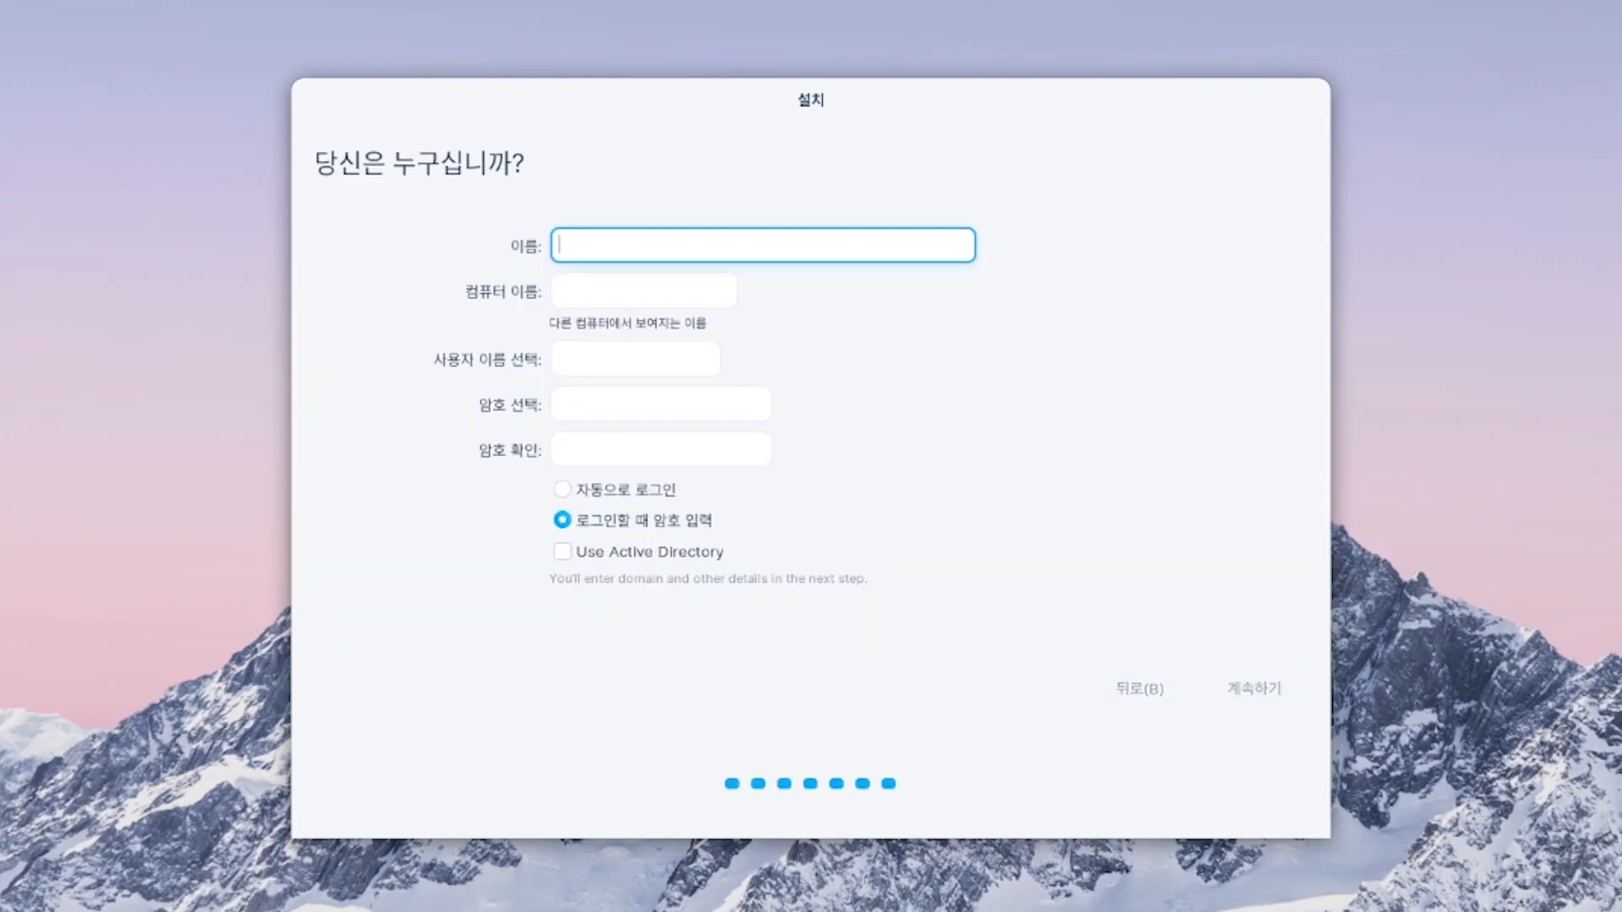
# - Enter the user's name and password twice, choose automatic login, and begin installing
pyautogui.write('GyulTips')
pyautogui.press('Tab')
pyautogui.press('Tab')
pyautogui.press('Tab')
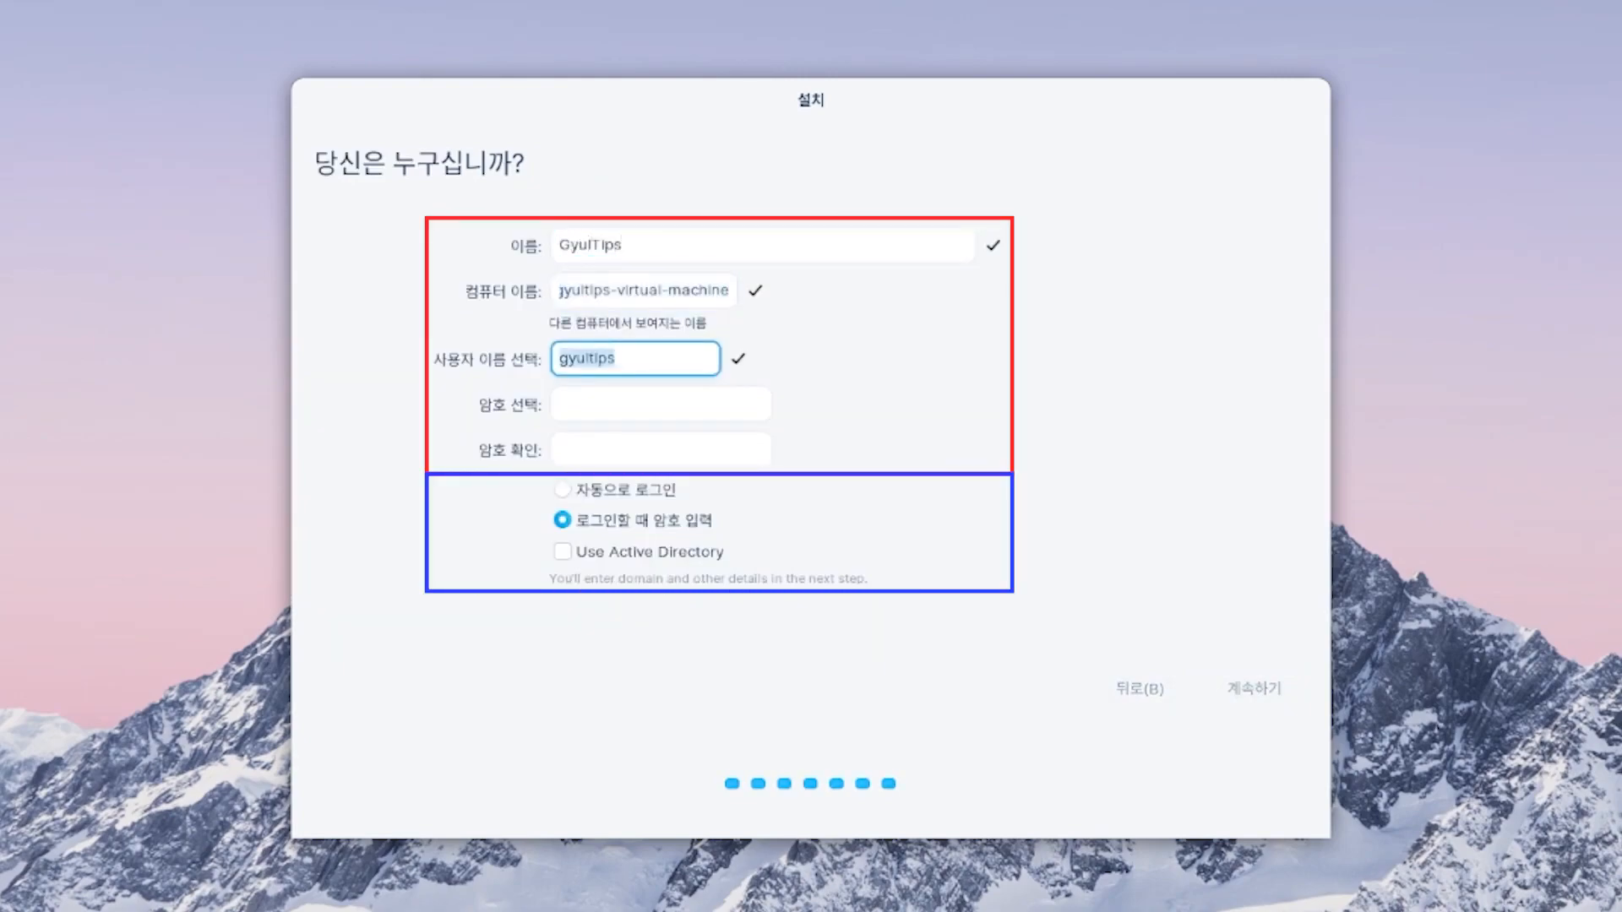
pyautogui.write('*********')
pyautogui.press('Tab')
pyautogui.write('*********')
pyautogui.press('Tab')
pyautogui.press('space')
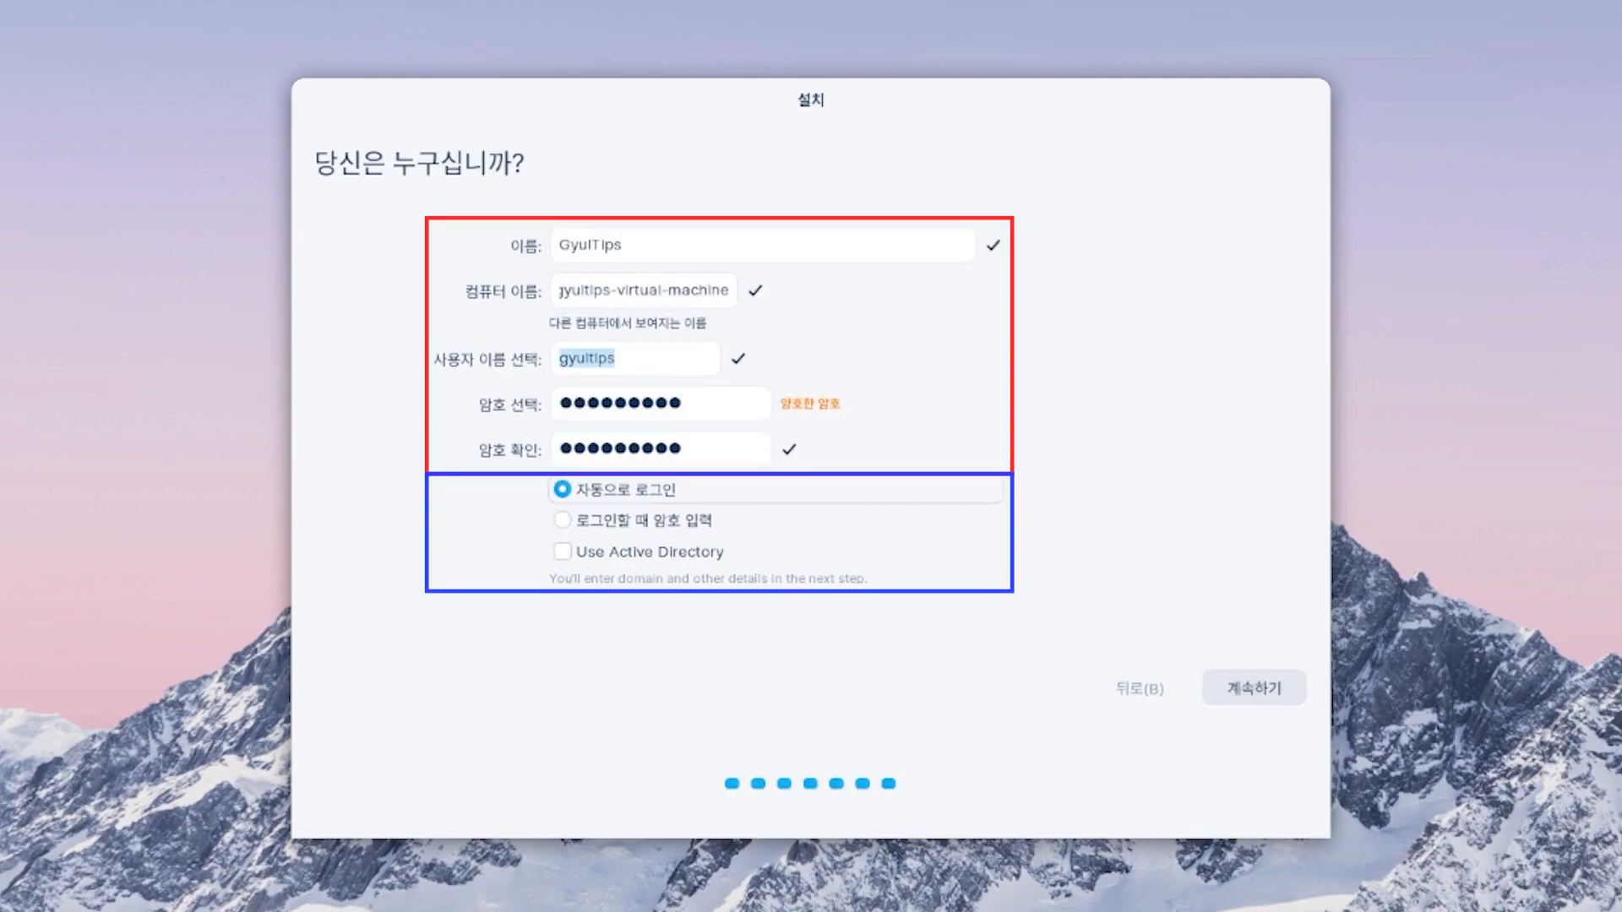
pyautogui.press('Return')
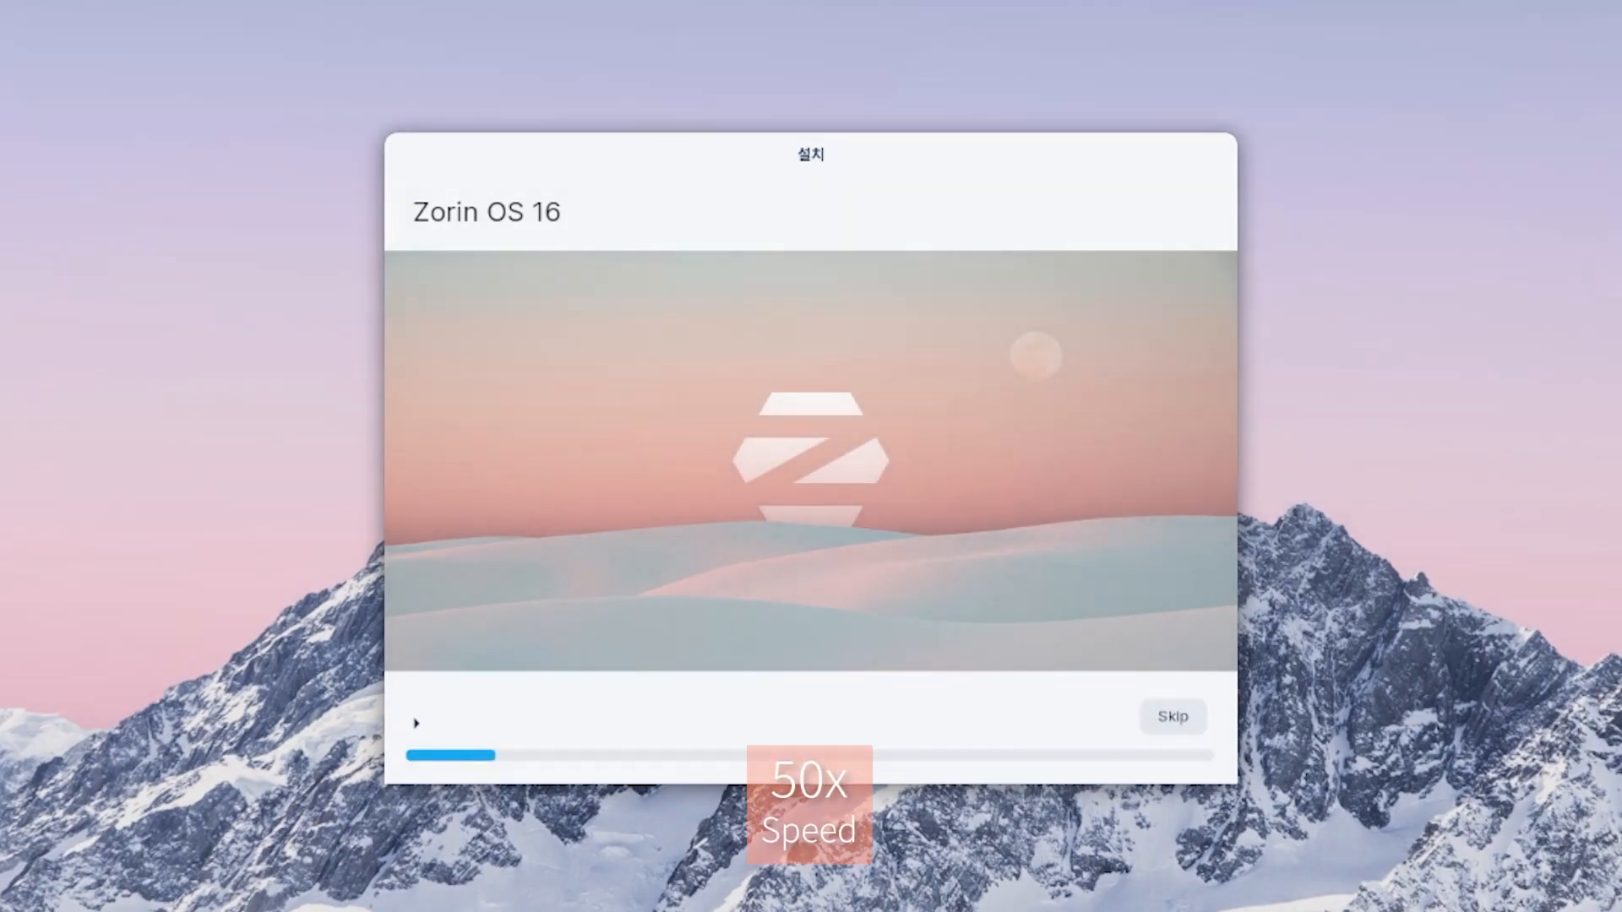
# - Show the detailed installation log, then restart now (지금 다시 시작) once installation completes
pyautogui.click(416, 724)
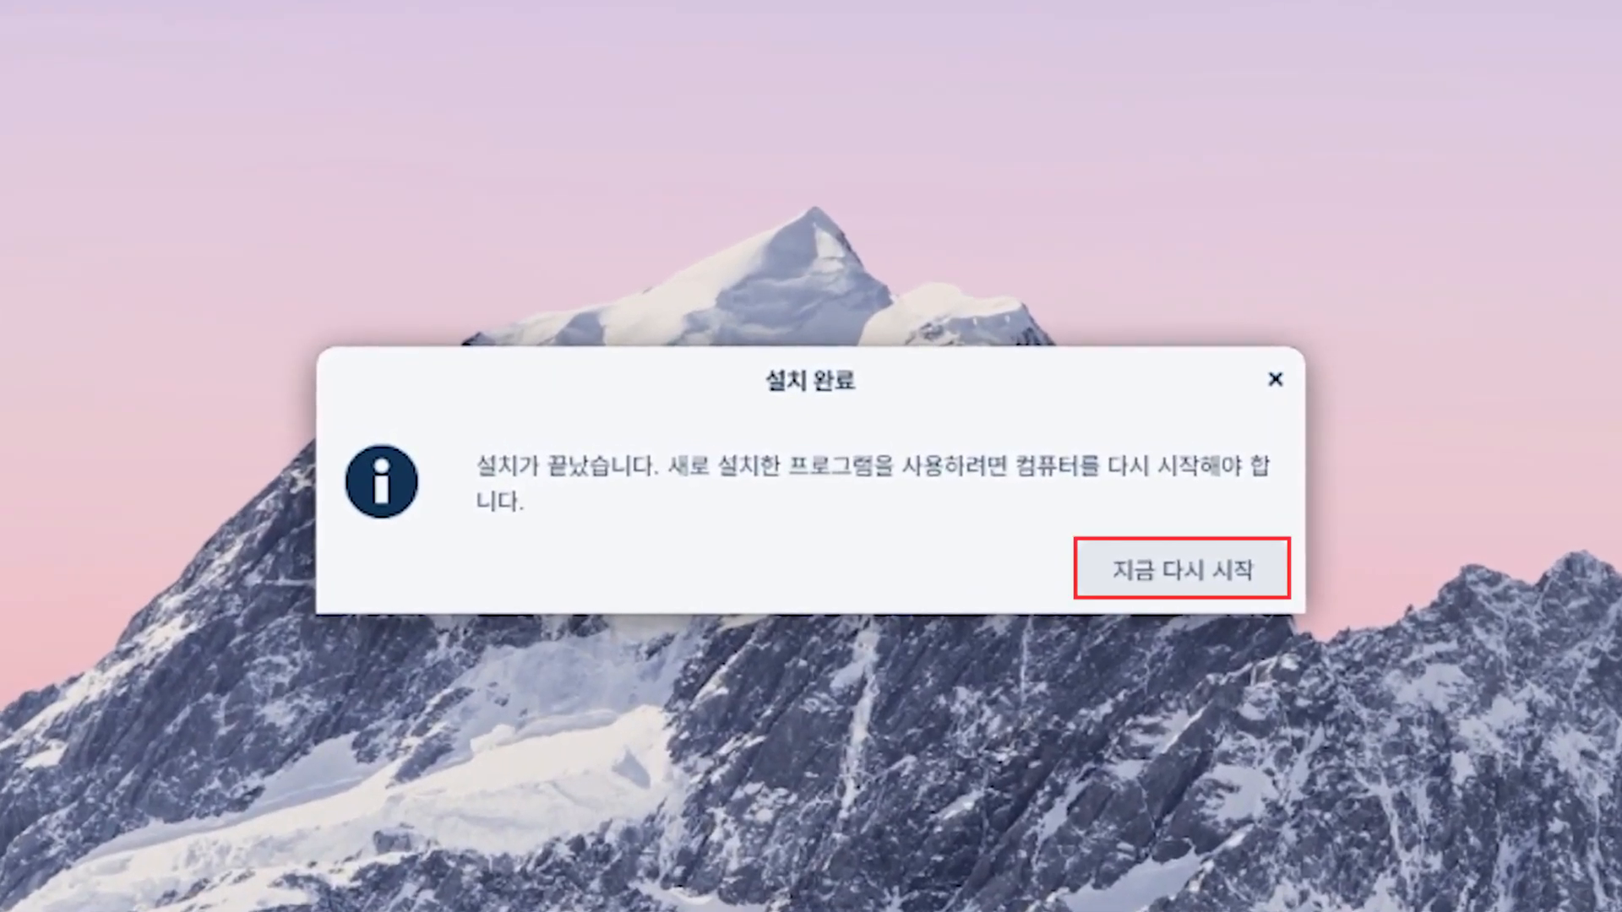
pyautogui.click(1230, 567)
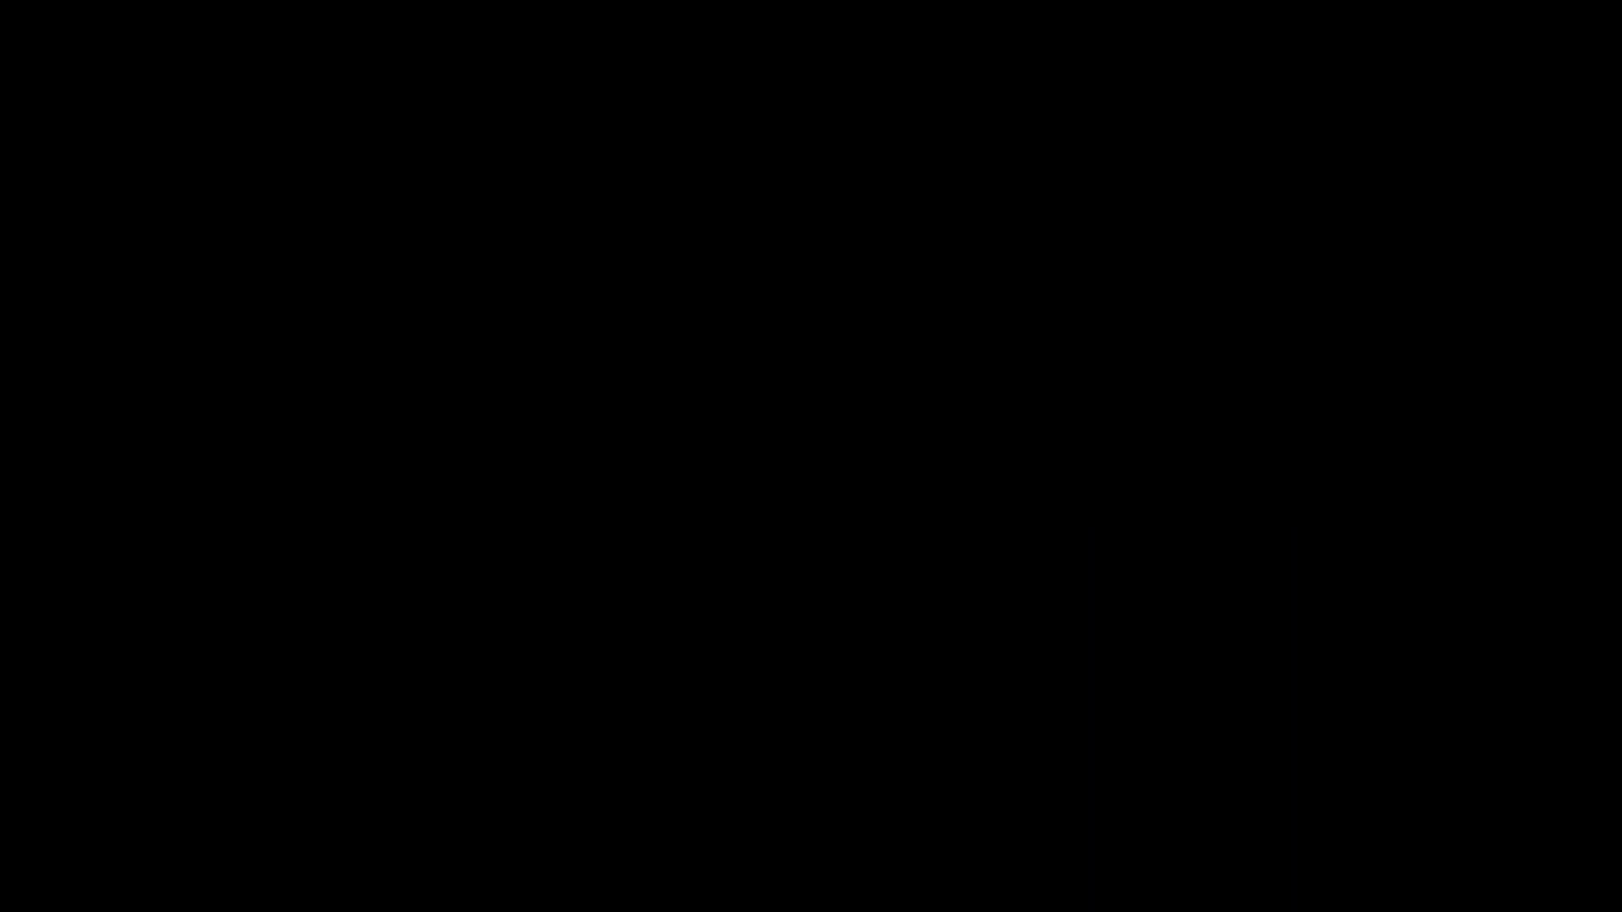
# - Confirm the installation medium is removed so Zorin OS 16 boots to its welcome screen
pyautogui.press('Return')
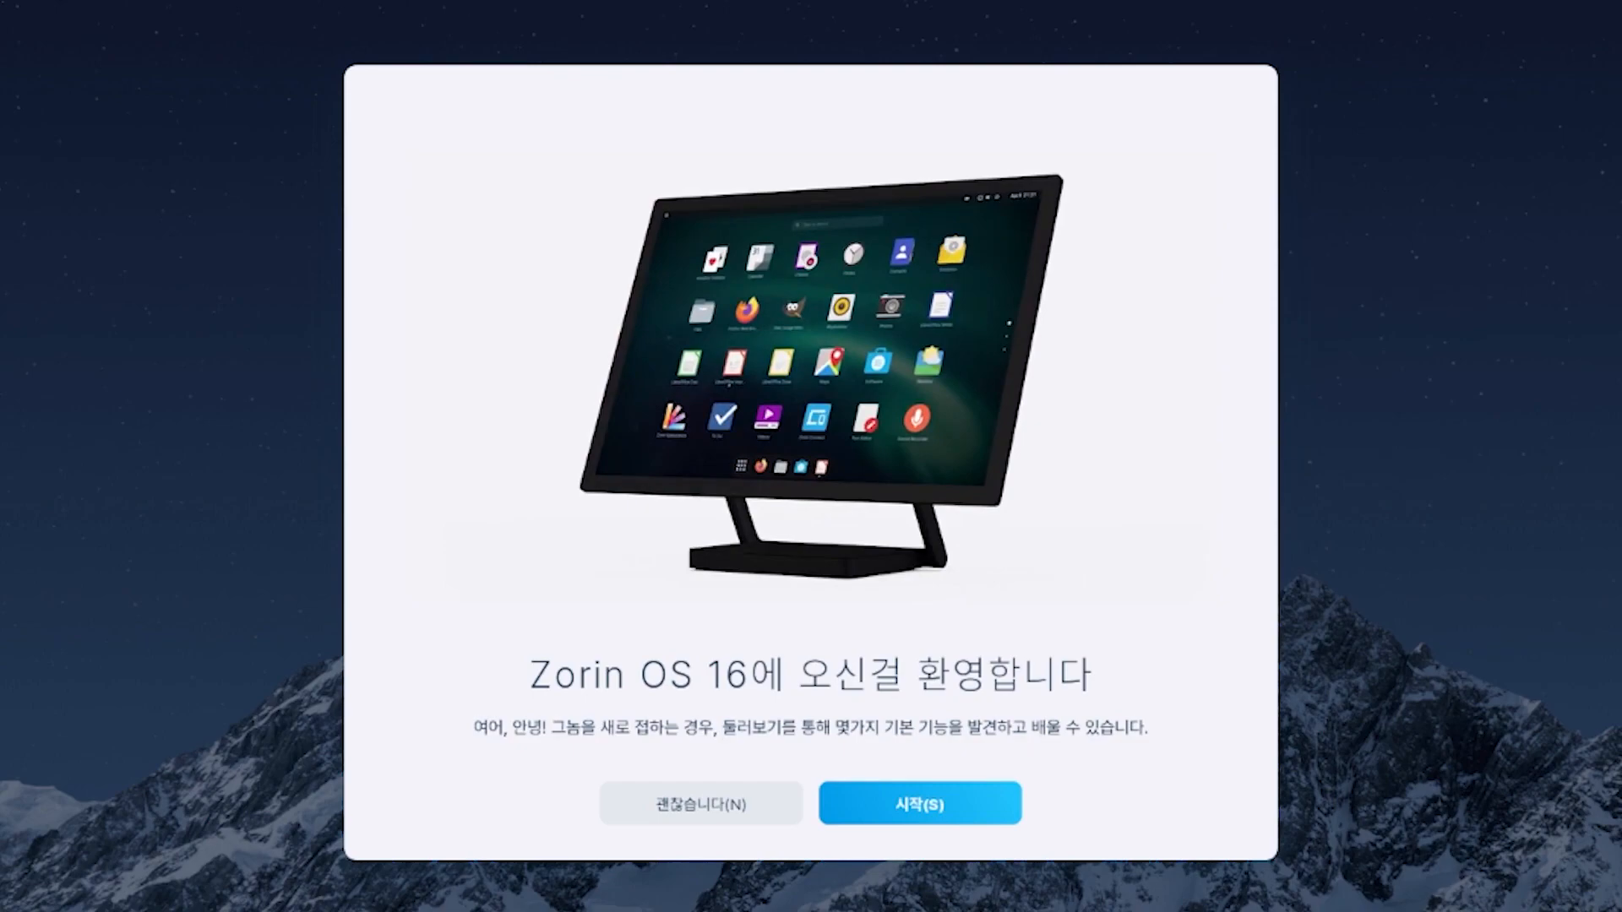
# - Start the Zorin welcome tour and page through to the Zorin Connect page
pyautogui.click(920, 804)
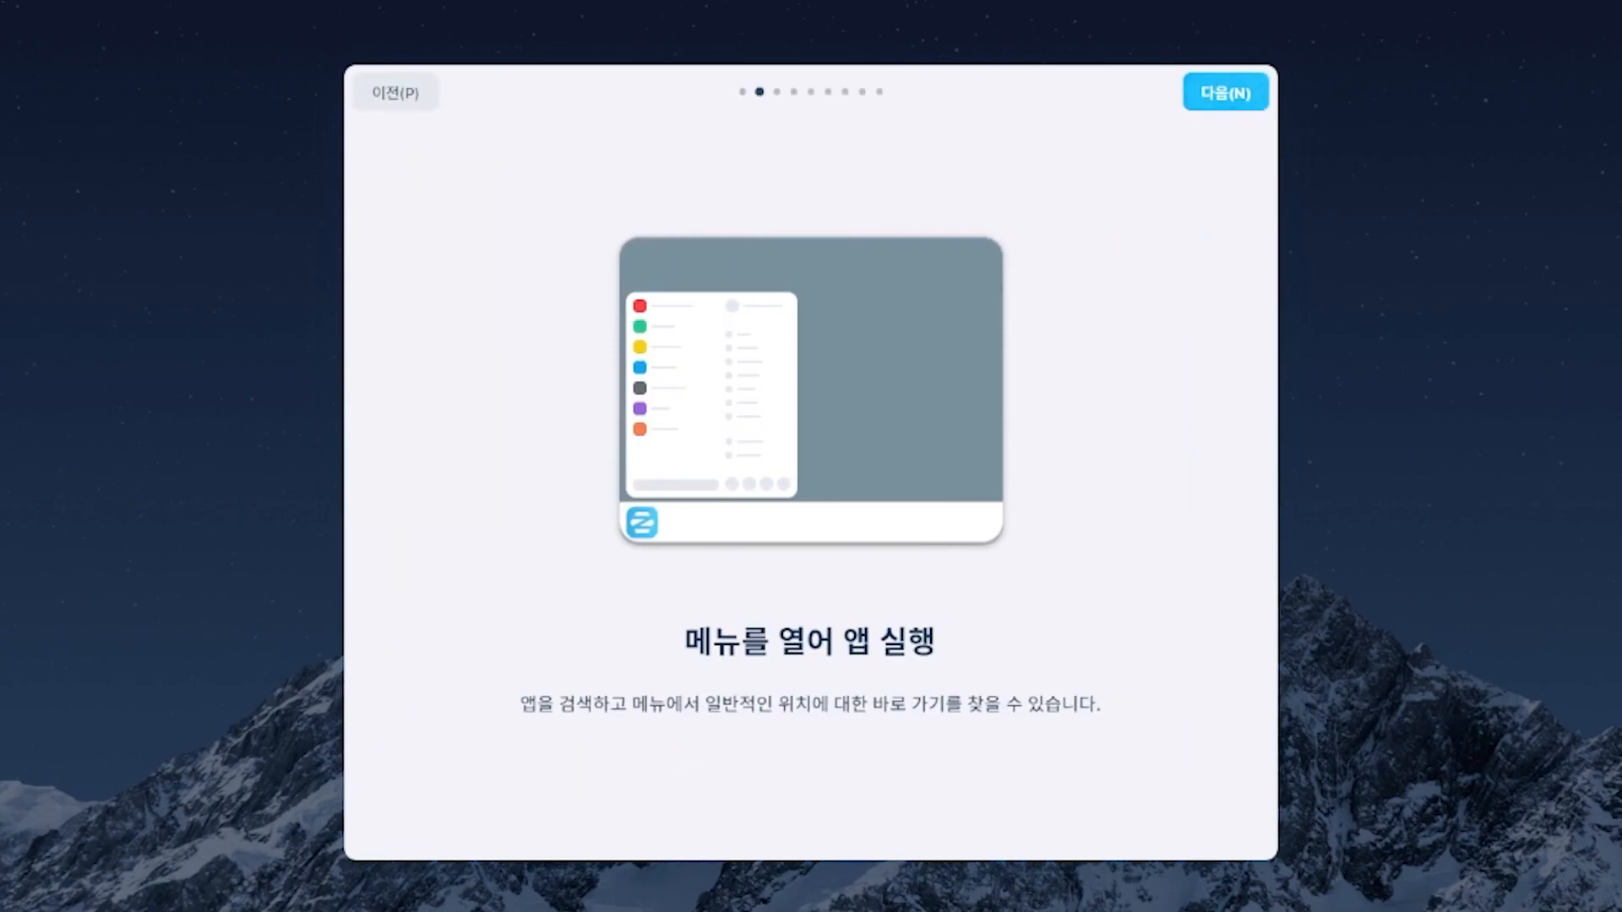
pyautogui.click(1225, 92)
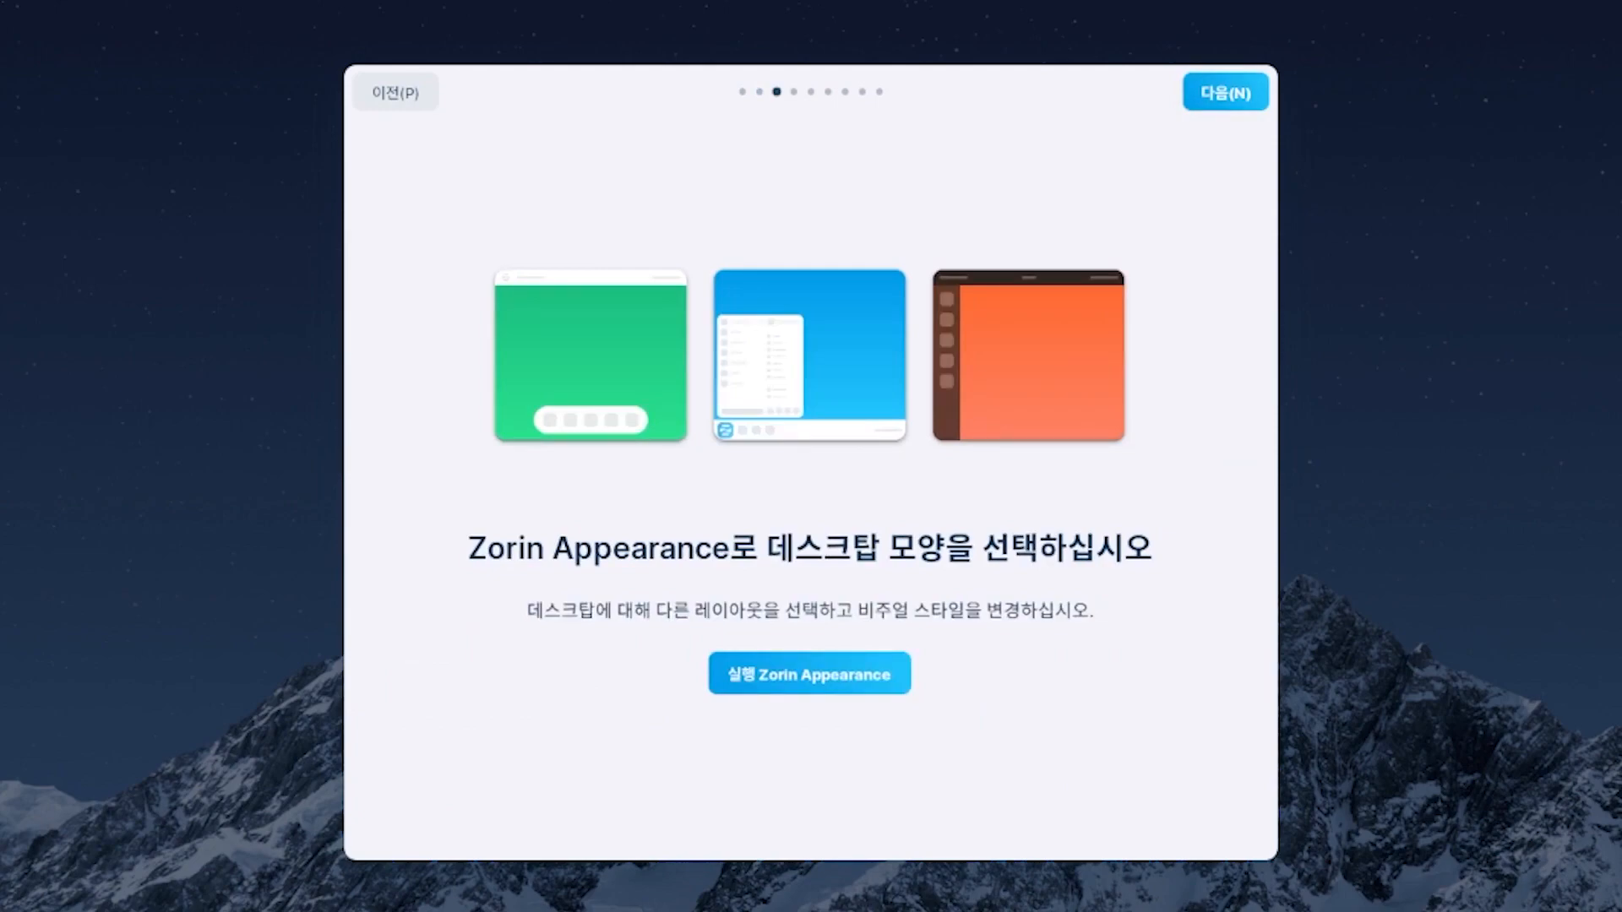
pyautogui.click(1225, 92)
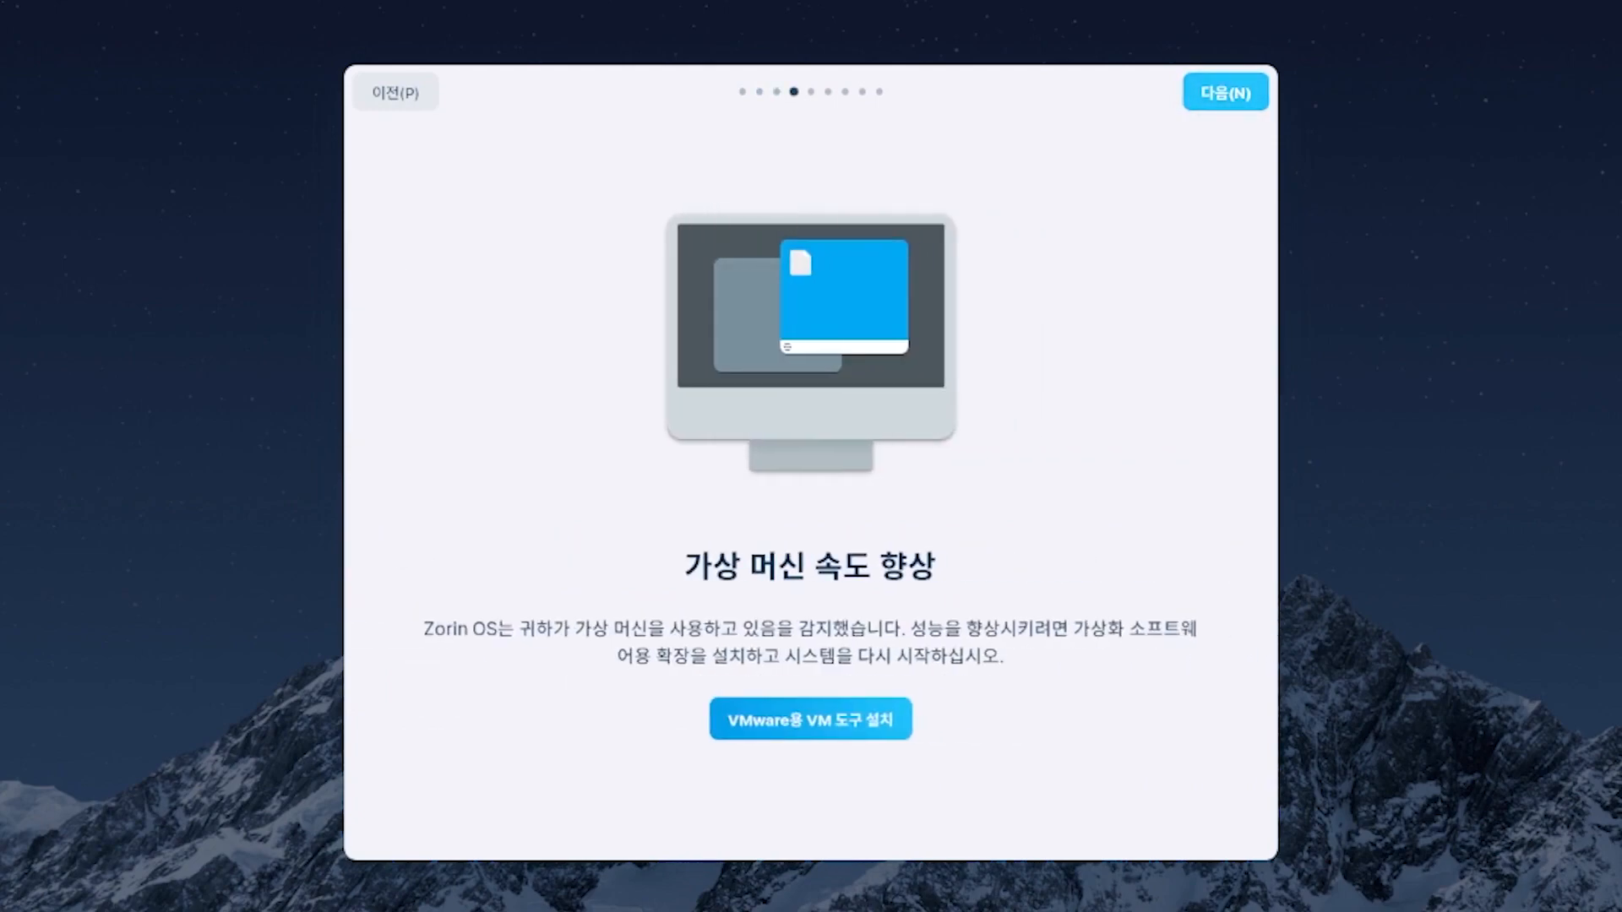
pyautogui.click(1225, 92)
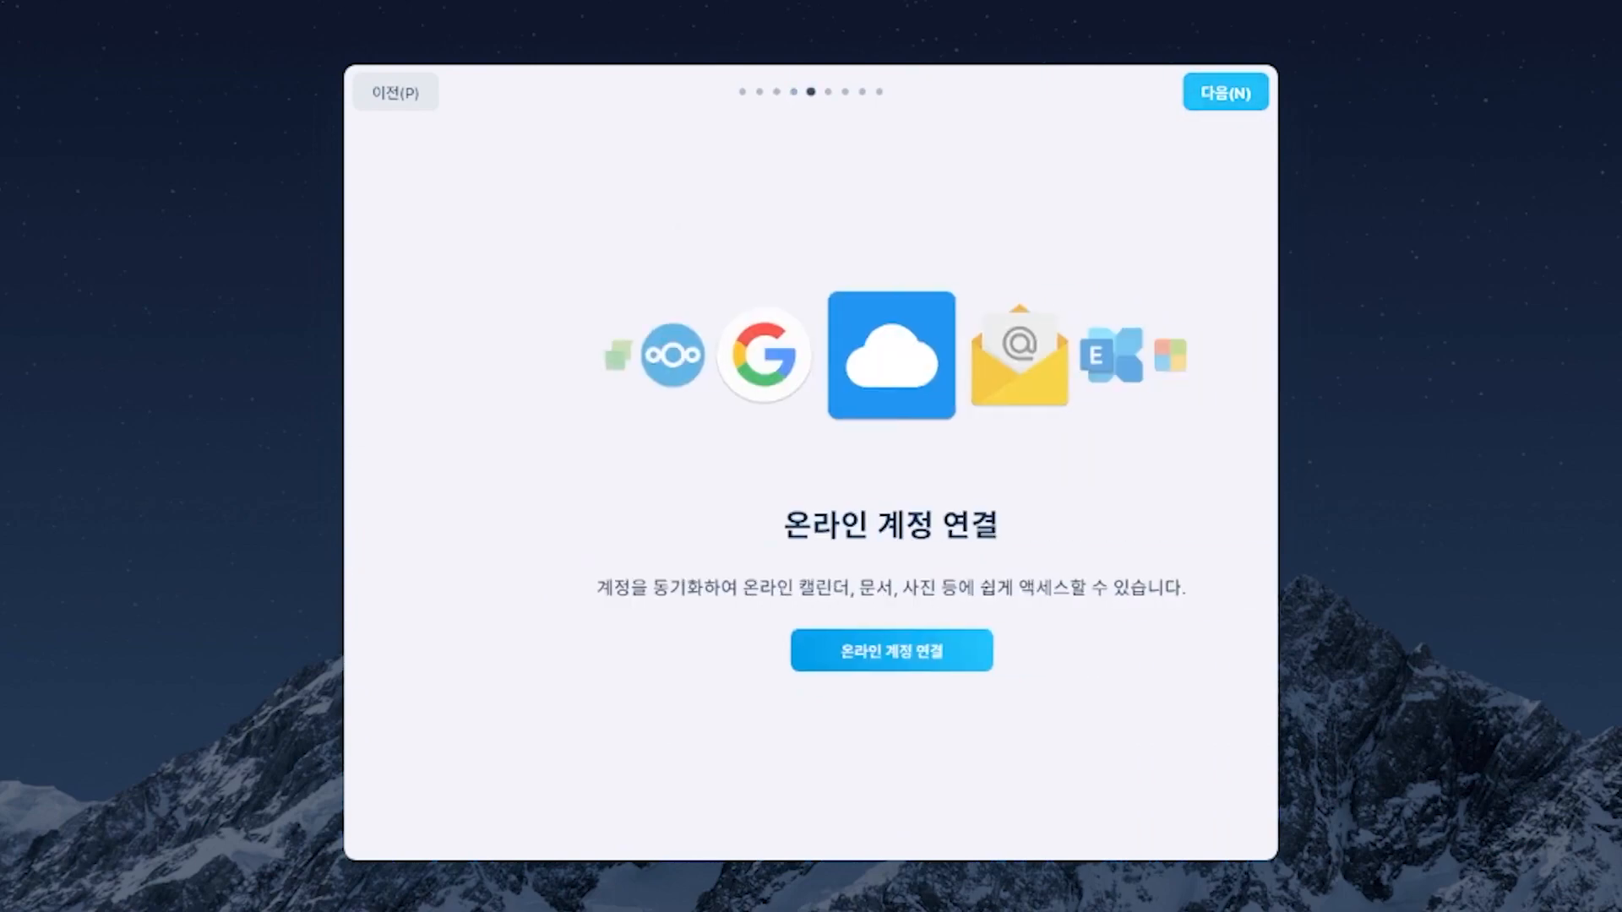
pyautogui.click(1225, 92)
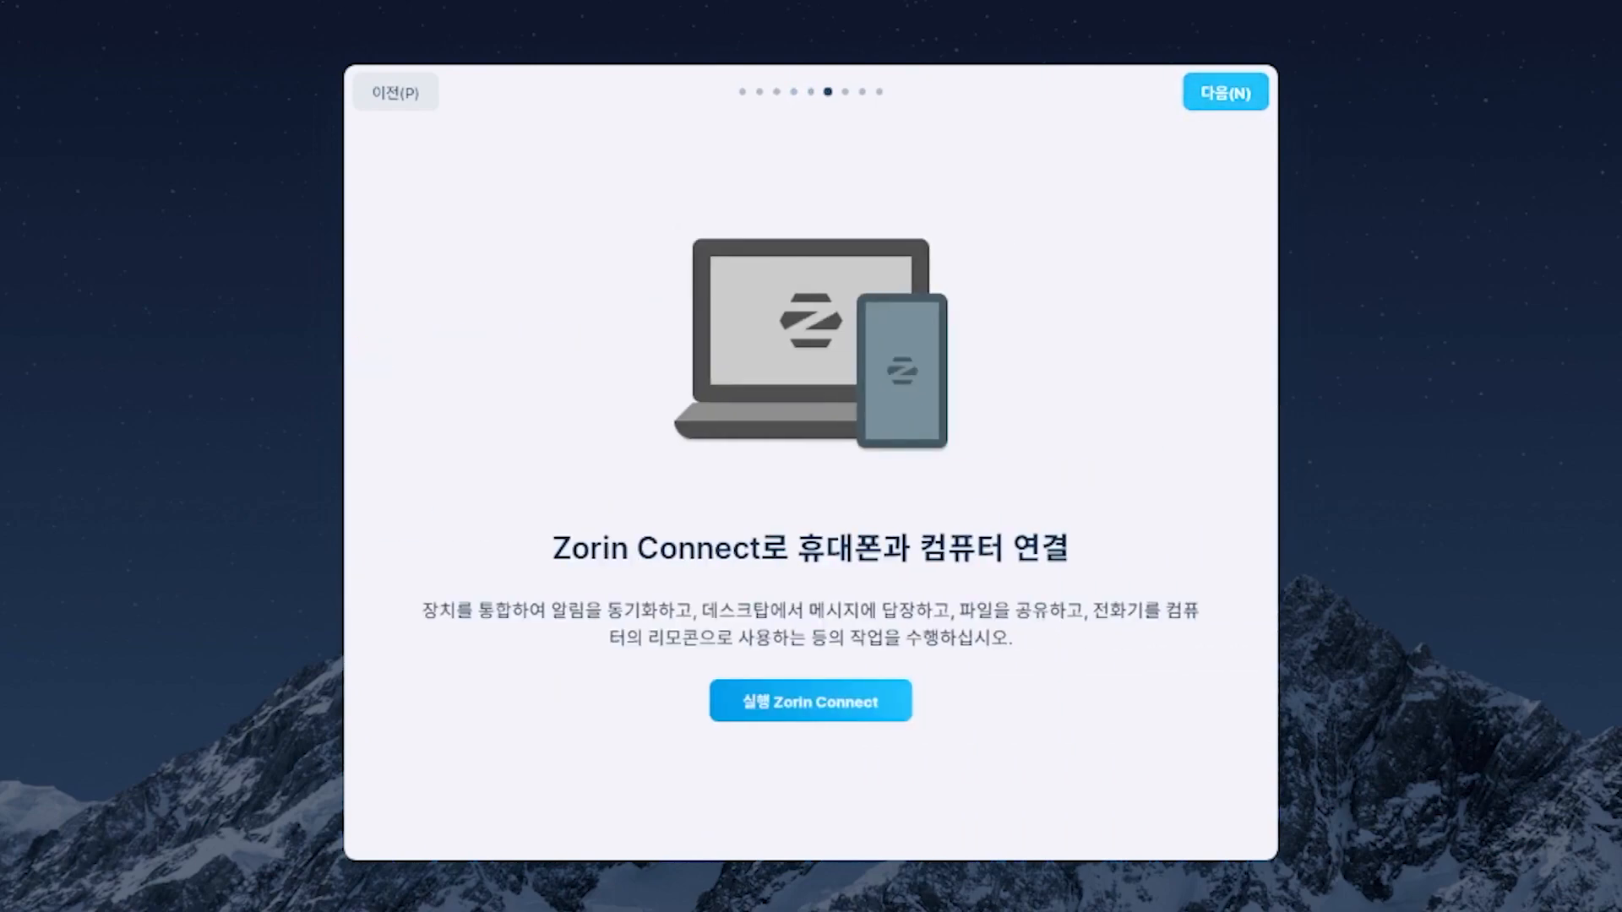
# - Briefly launch and close Zorin Connect, then finish the remaining tour pages and close the tour
pyautogui.click(810, 700)
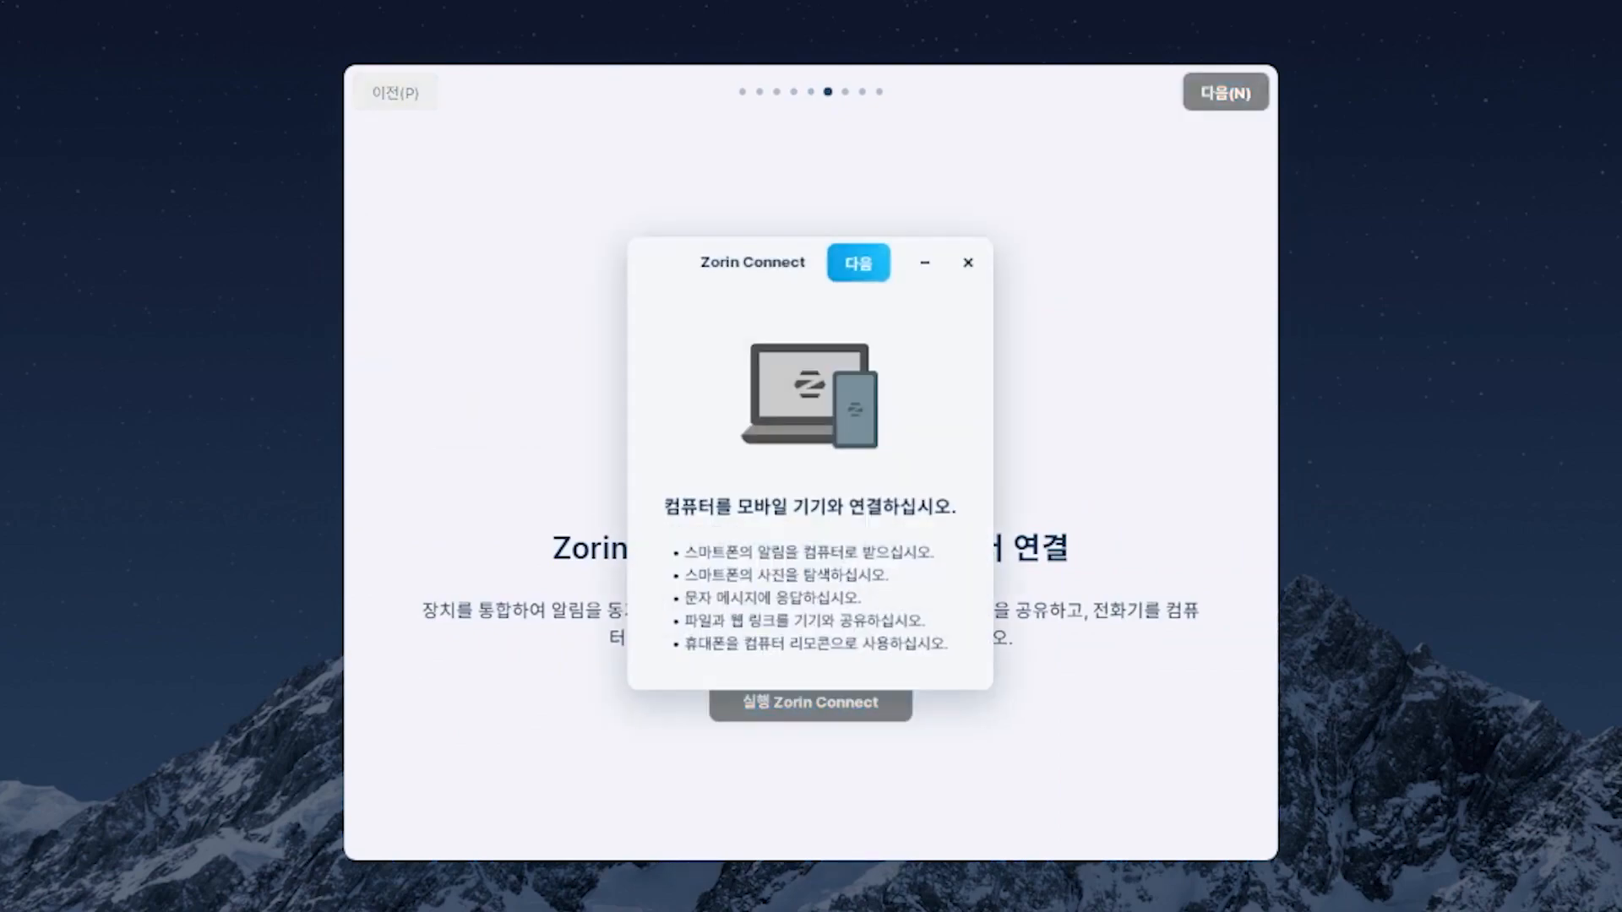
pyautogui.click(968, 263)
pyautogui.click(1224, 92)
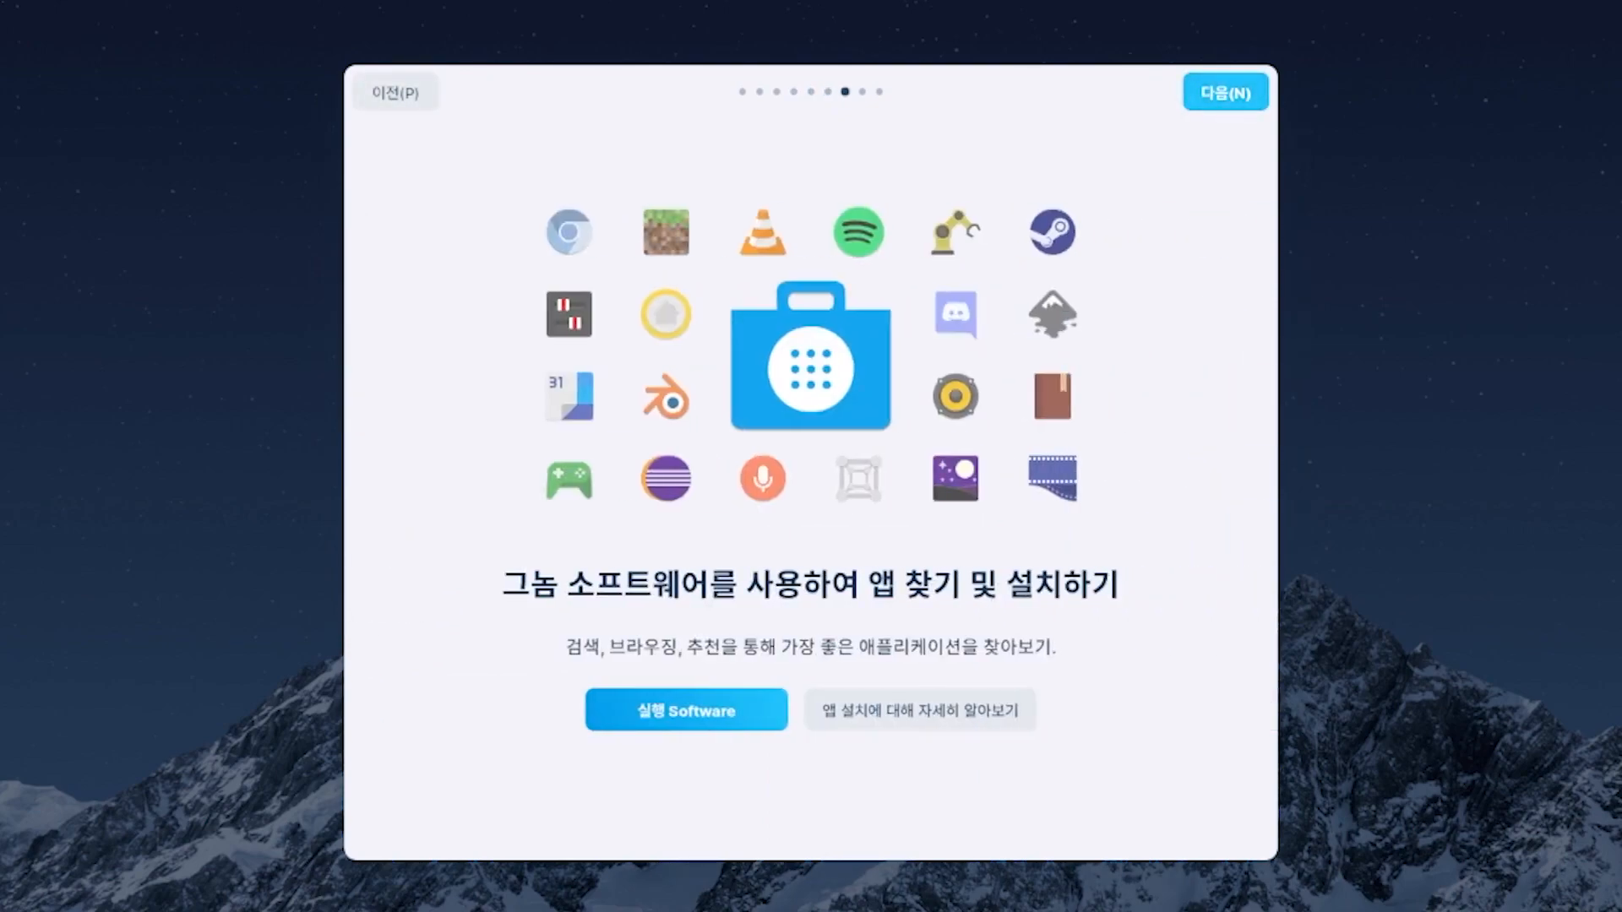
pyautogui.click(1225, 92)
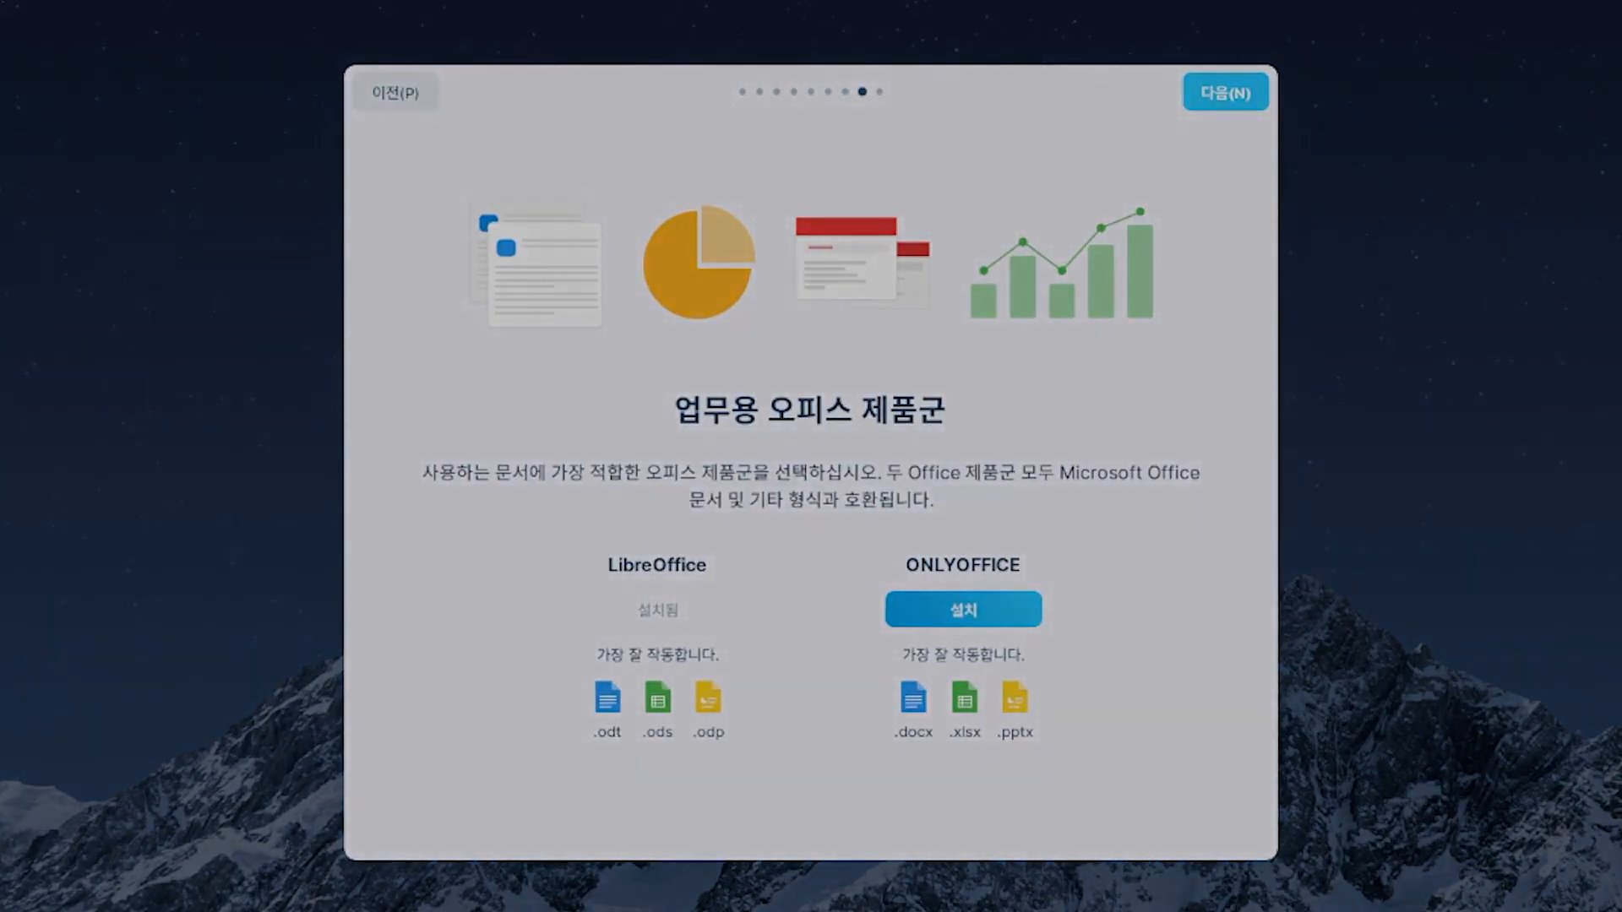
pyautogui.click(1225, 92)
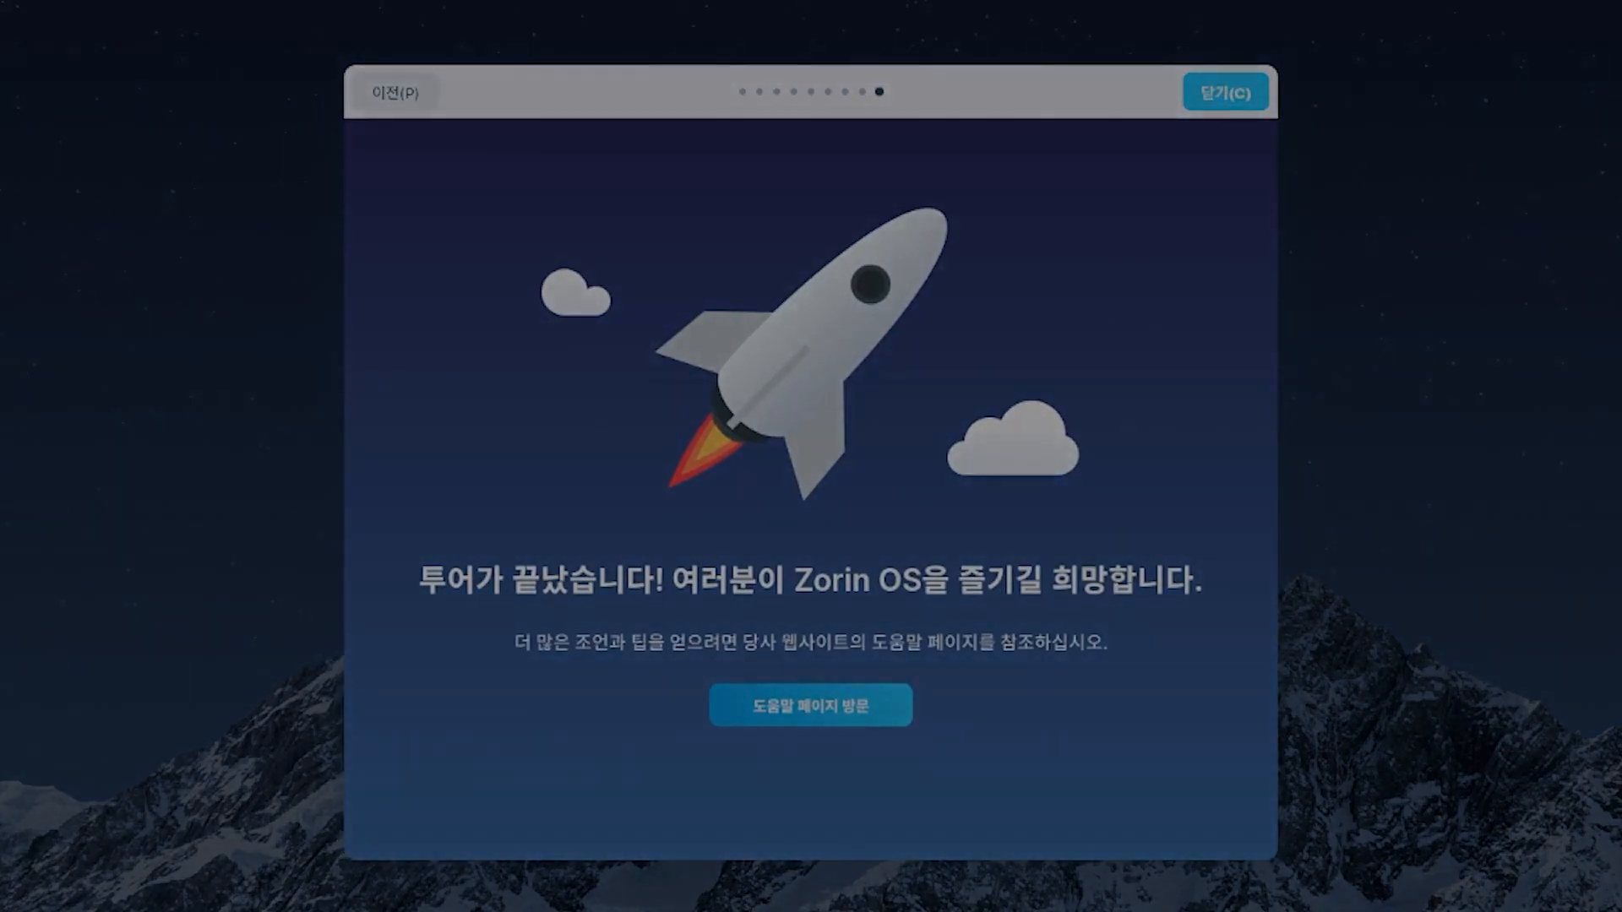
pyautogui.click(1225, 92)
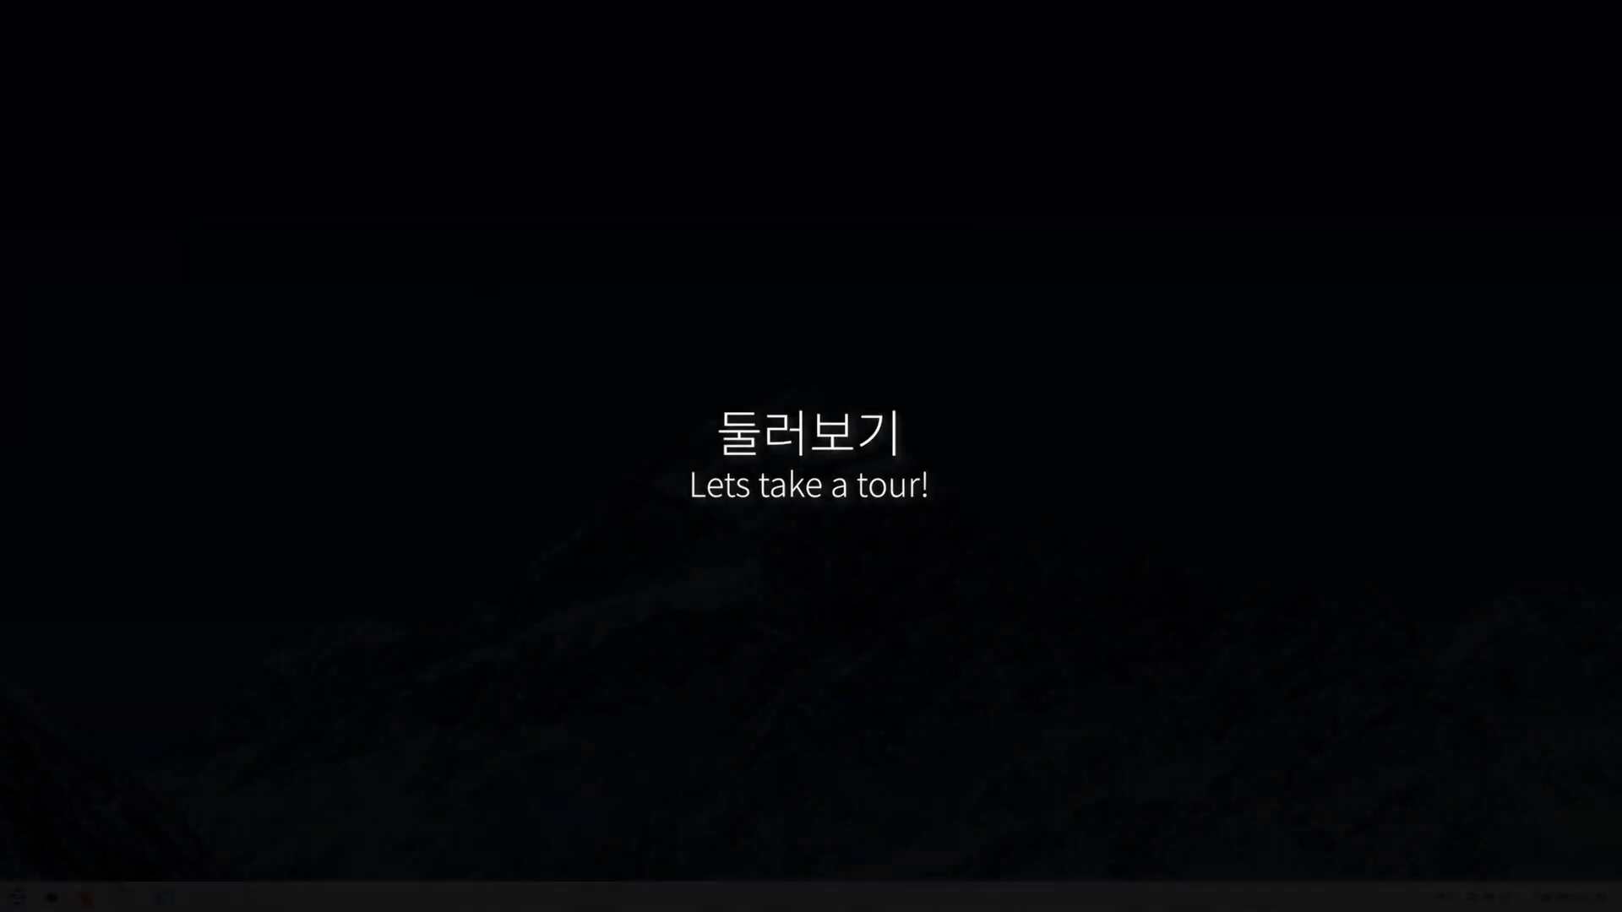
# - Browse the Graphics and Games categories in the Zorin menu, then launch Zorin Appearance
pyautogui.press('super')
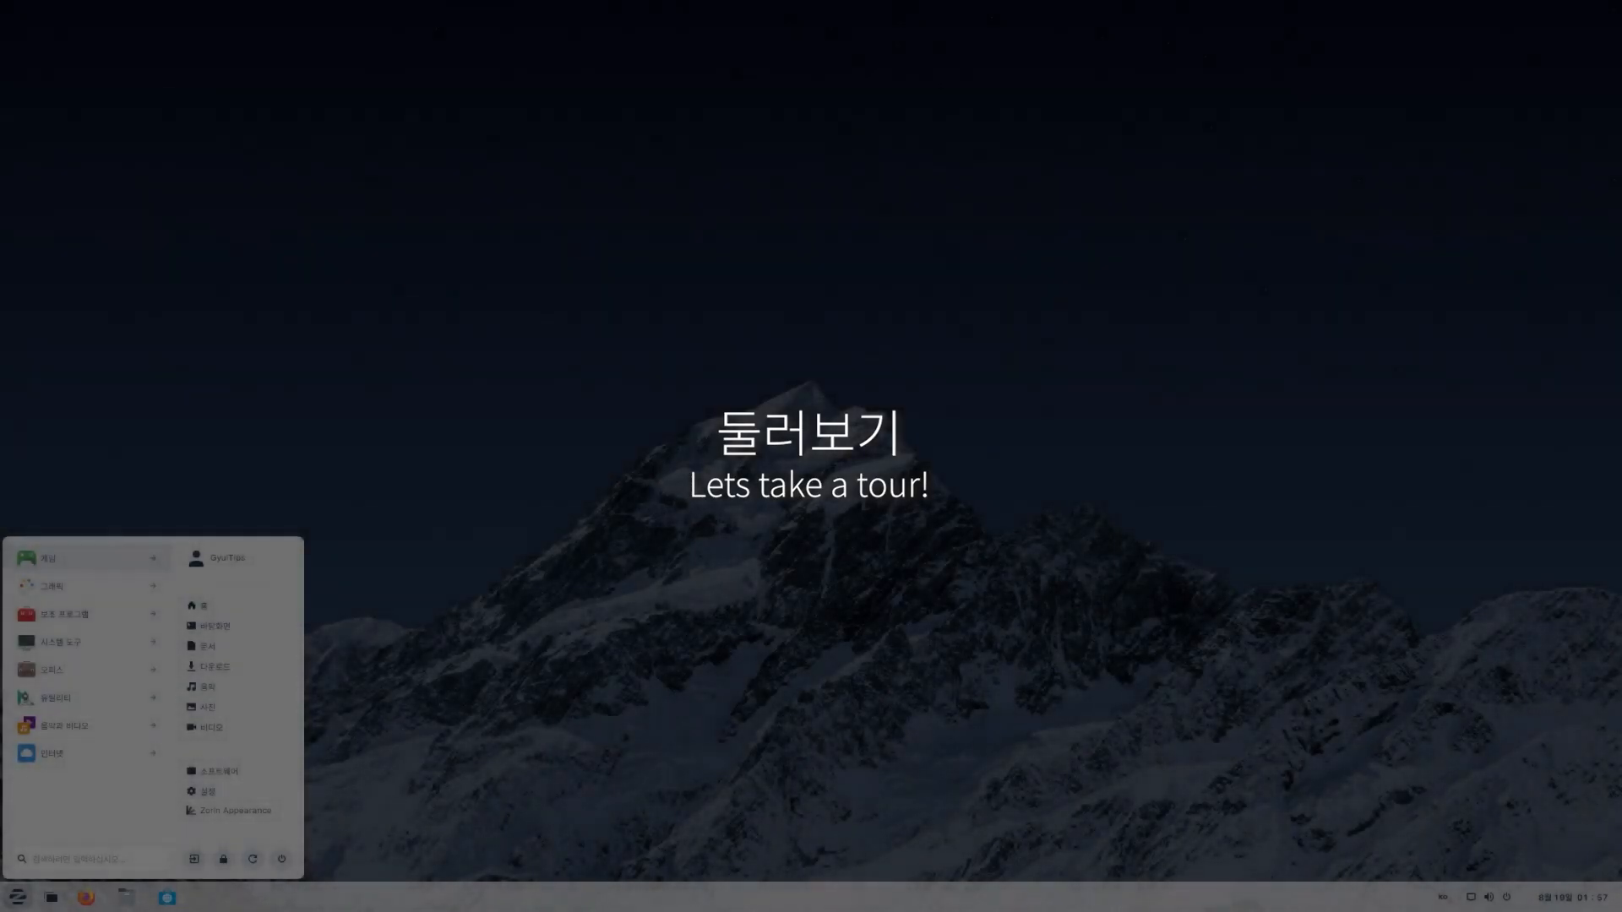
pyautogui.click(84, 586)
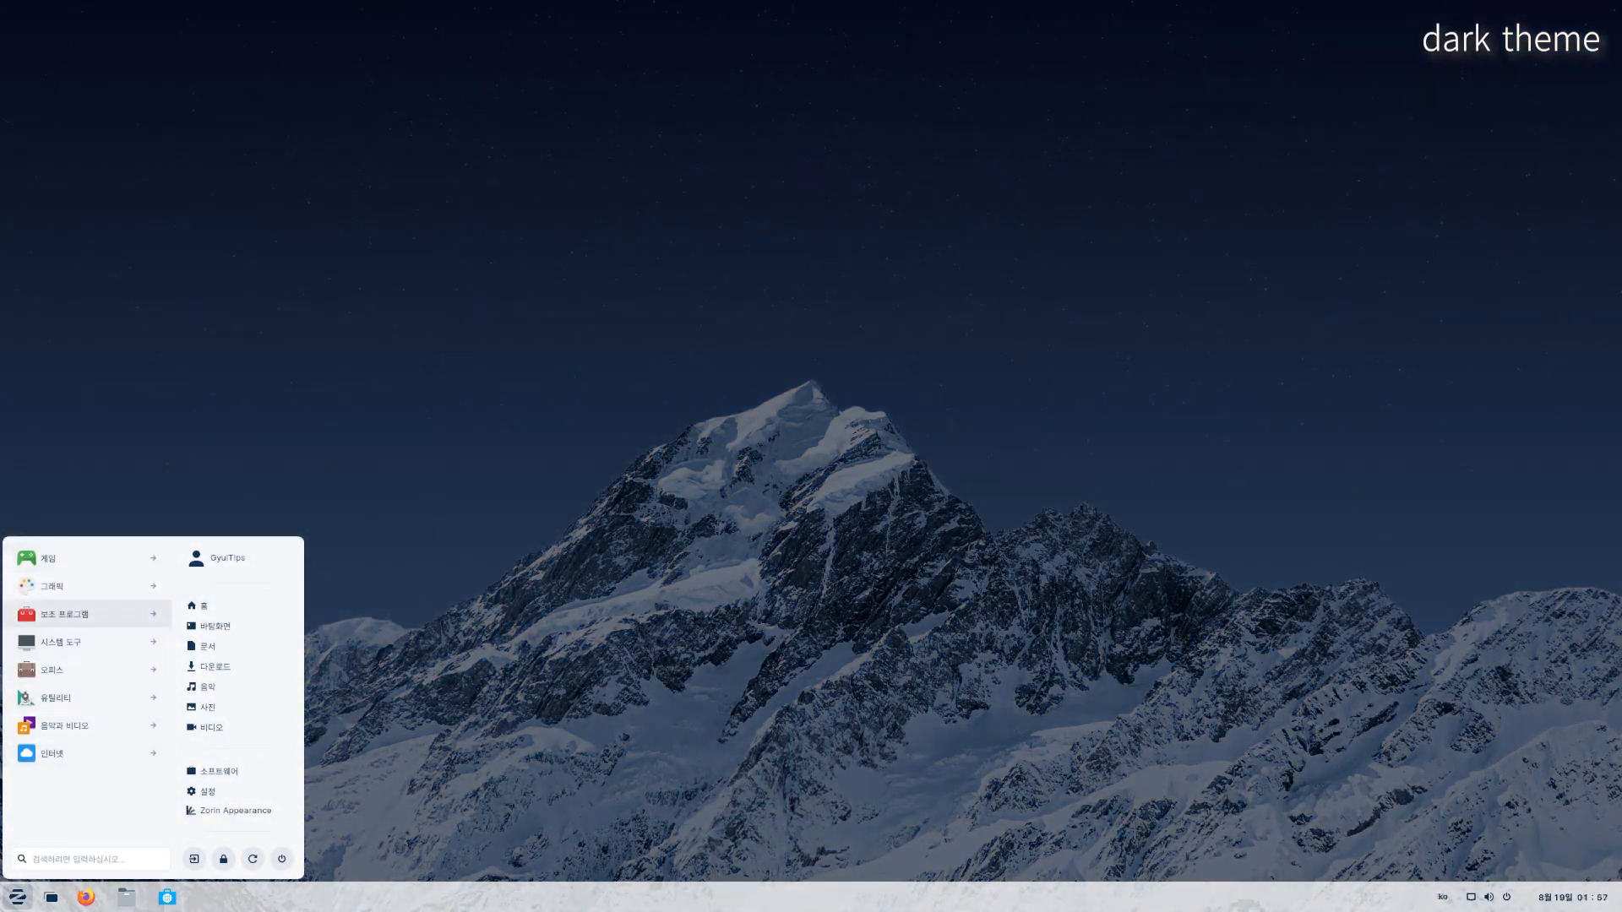
pyautogui.click(84, 586)
pyautogui.click(85, 825)
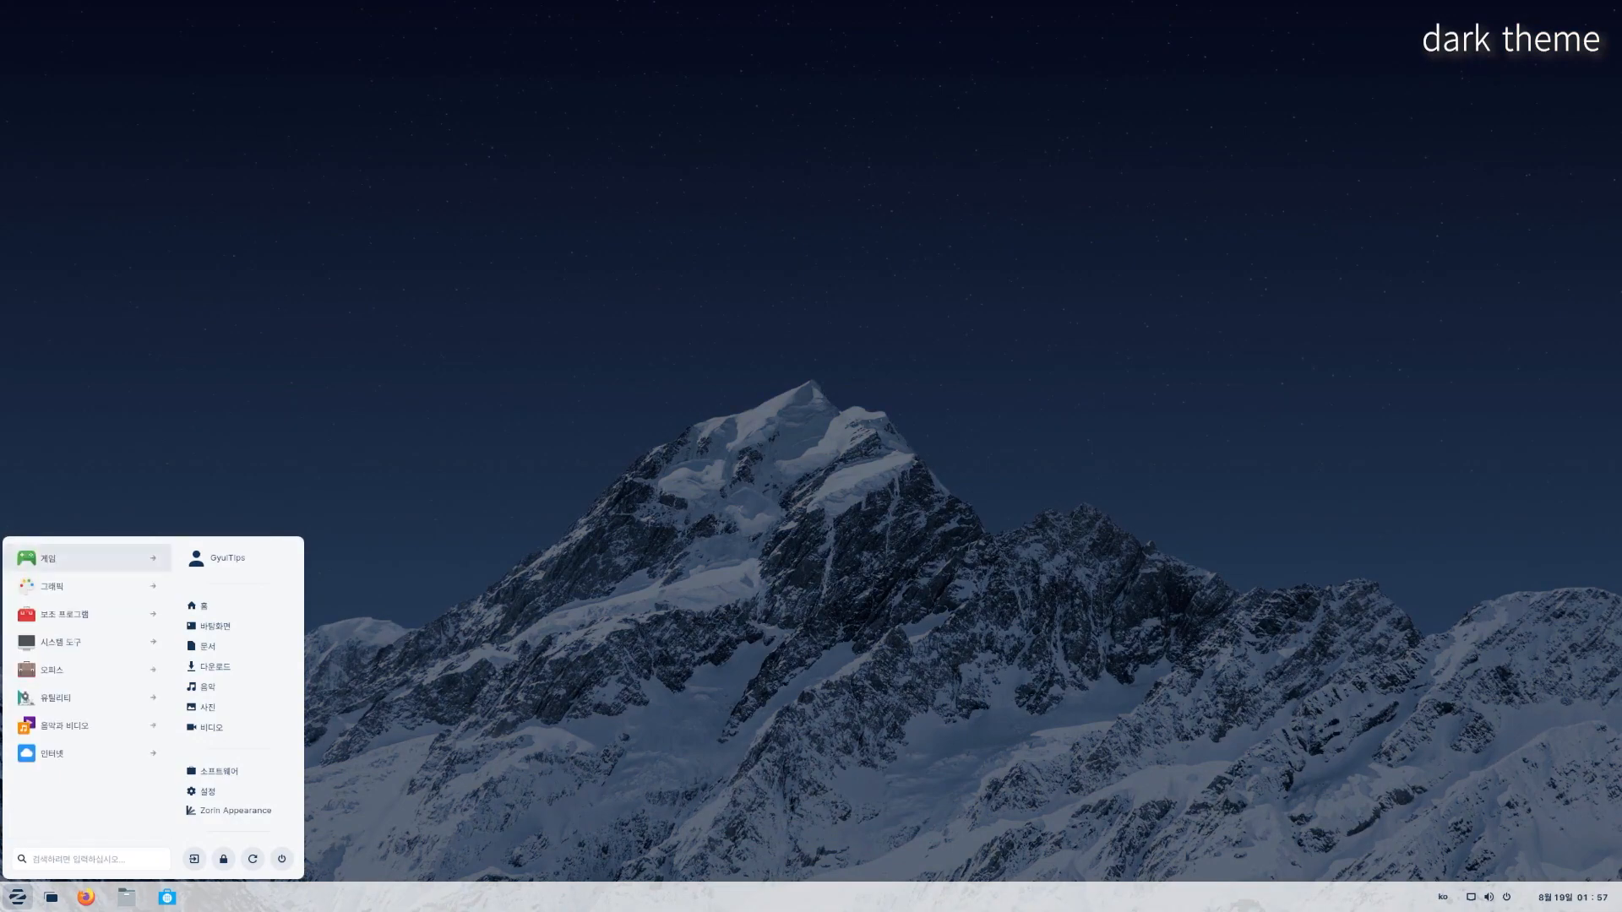
pyautogui.click(84, 558)
pyautogui.click(84, 825)
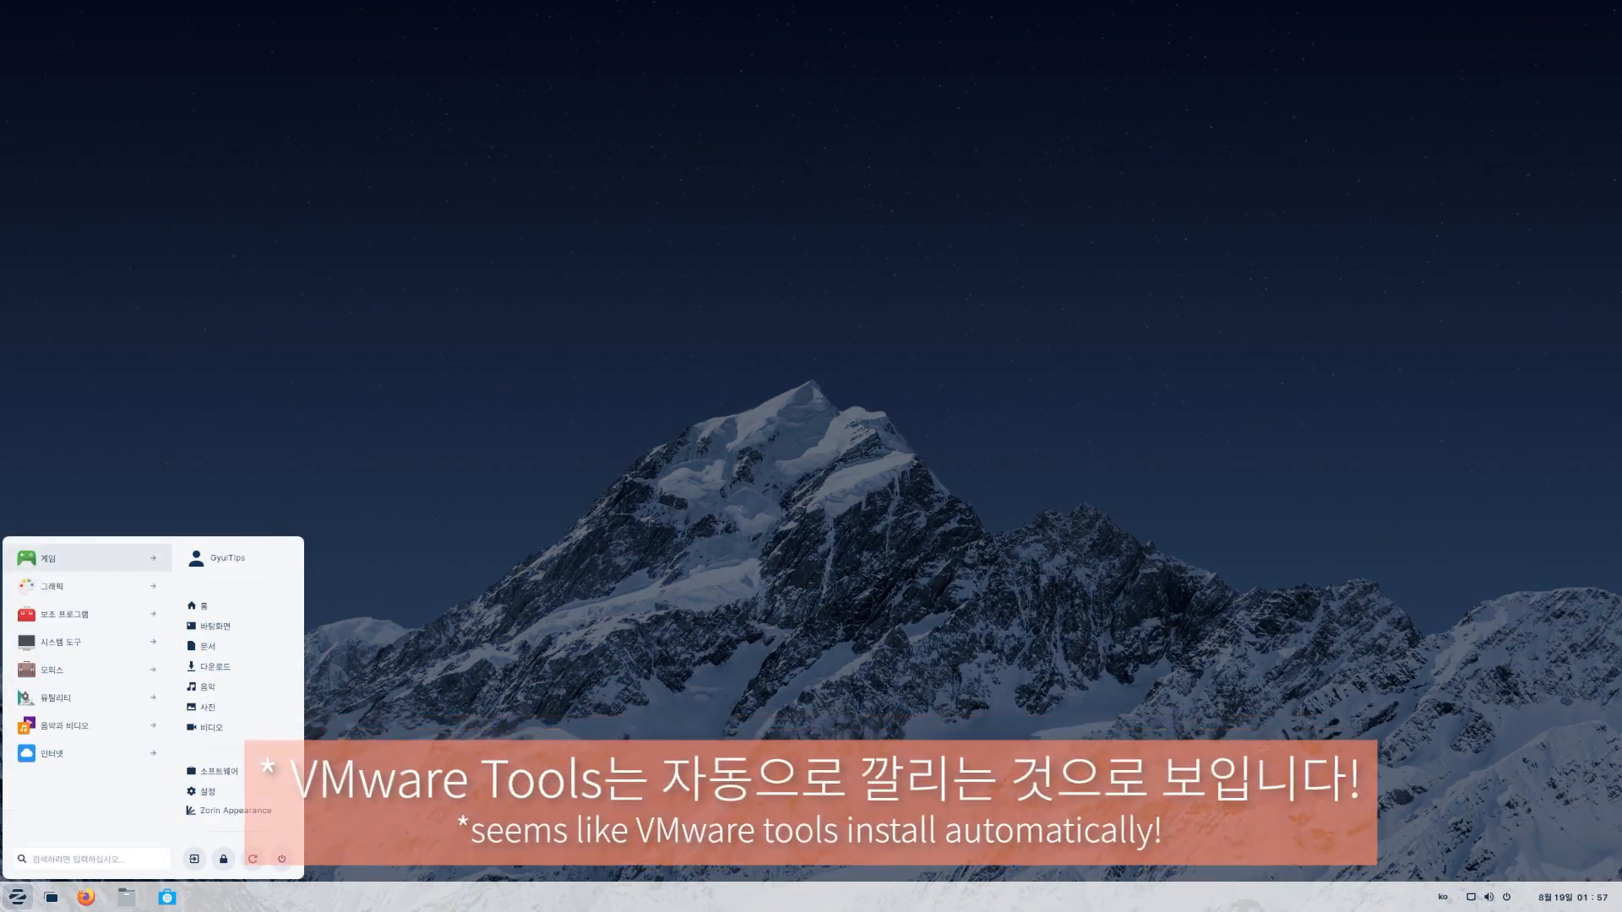
pyautogui.click(224, 810)
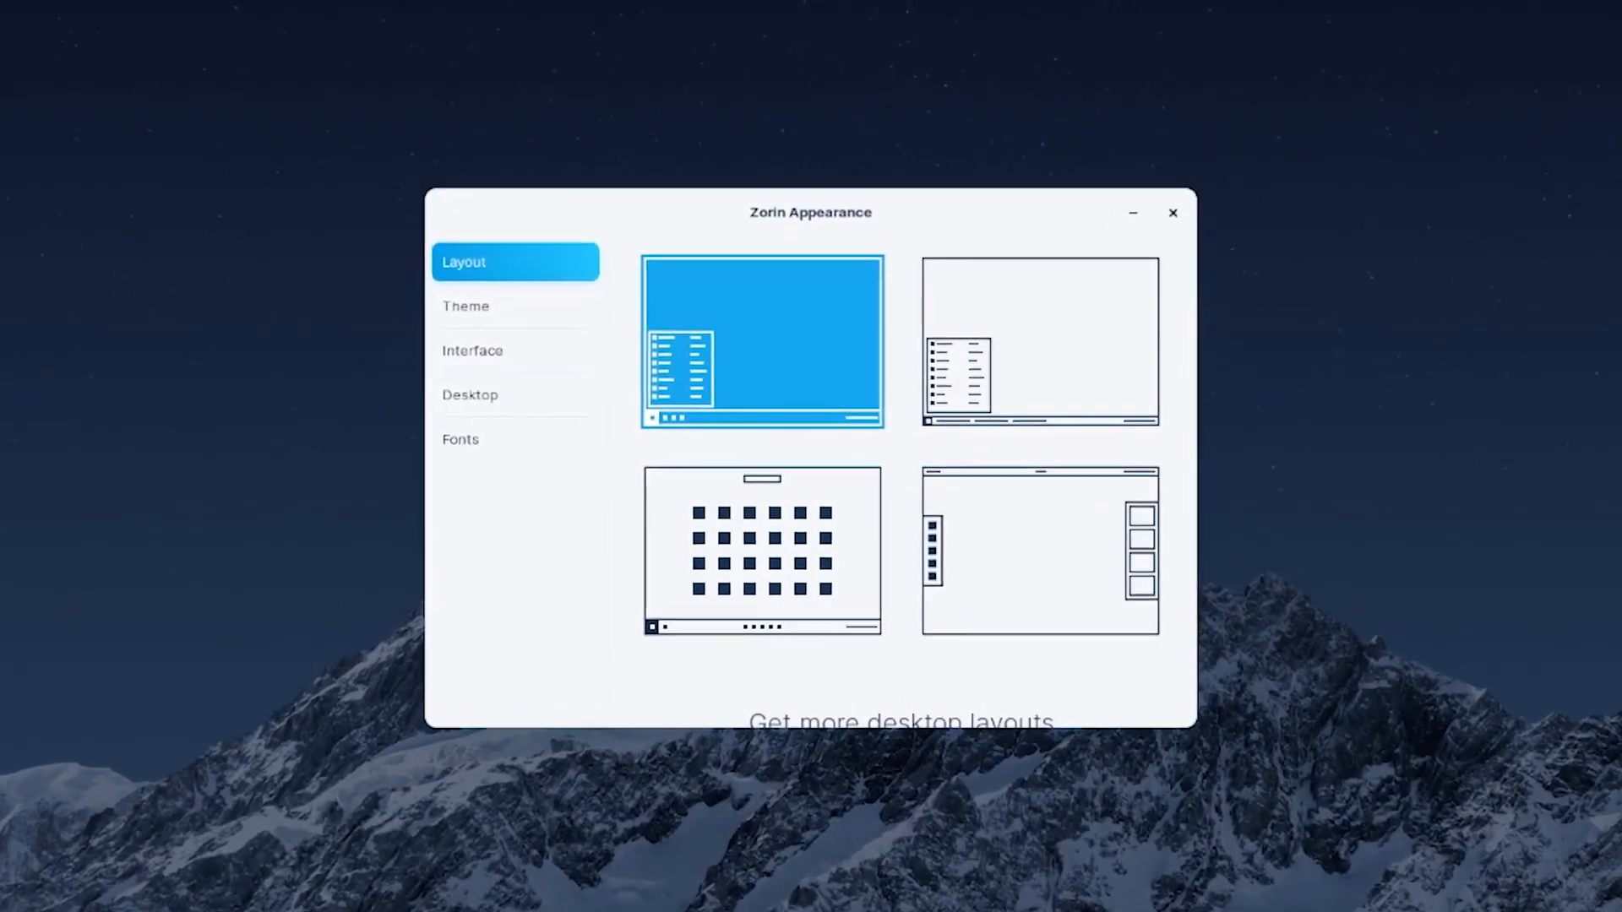
# - Try the second layout, settle on the centred-taskbar layout, and show the full-screen app grid
pyautogui.scroll(-5, 901, 473)
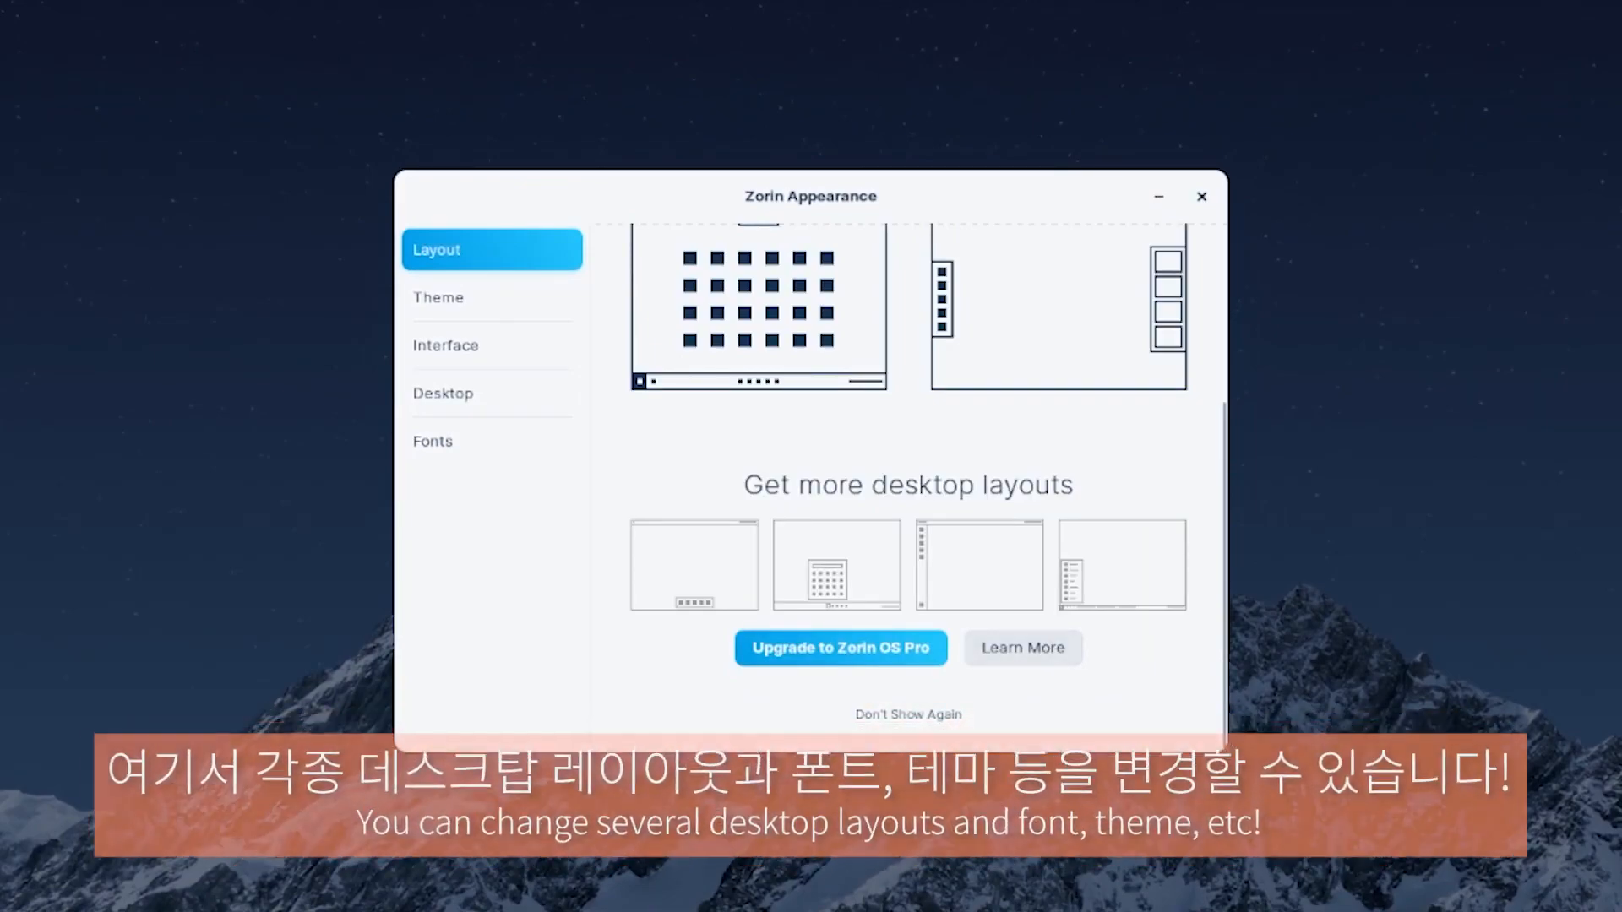
pyautogui.scroll(5, 927, 485)
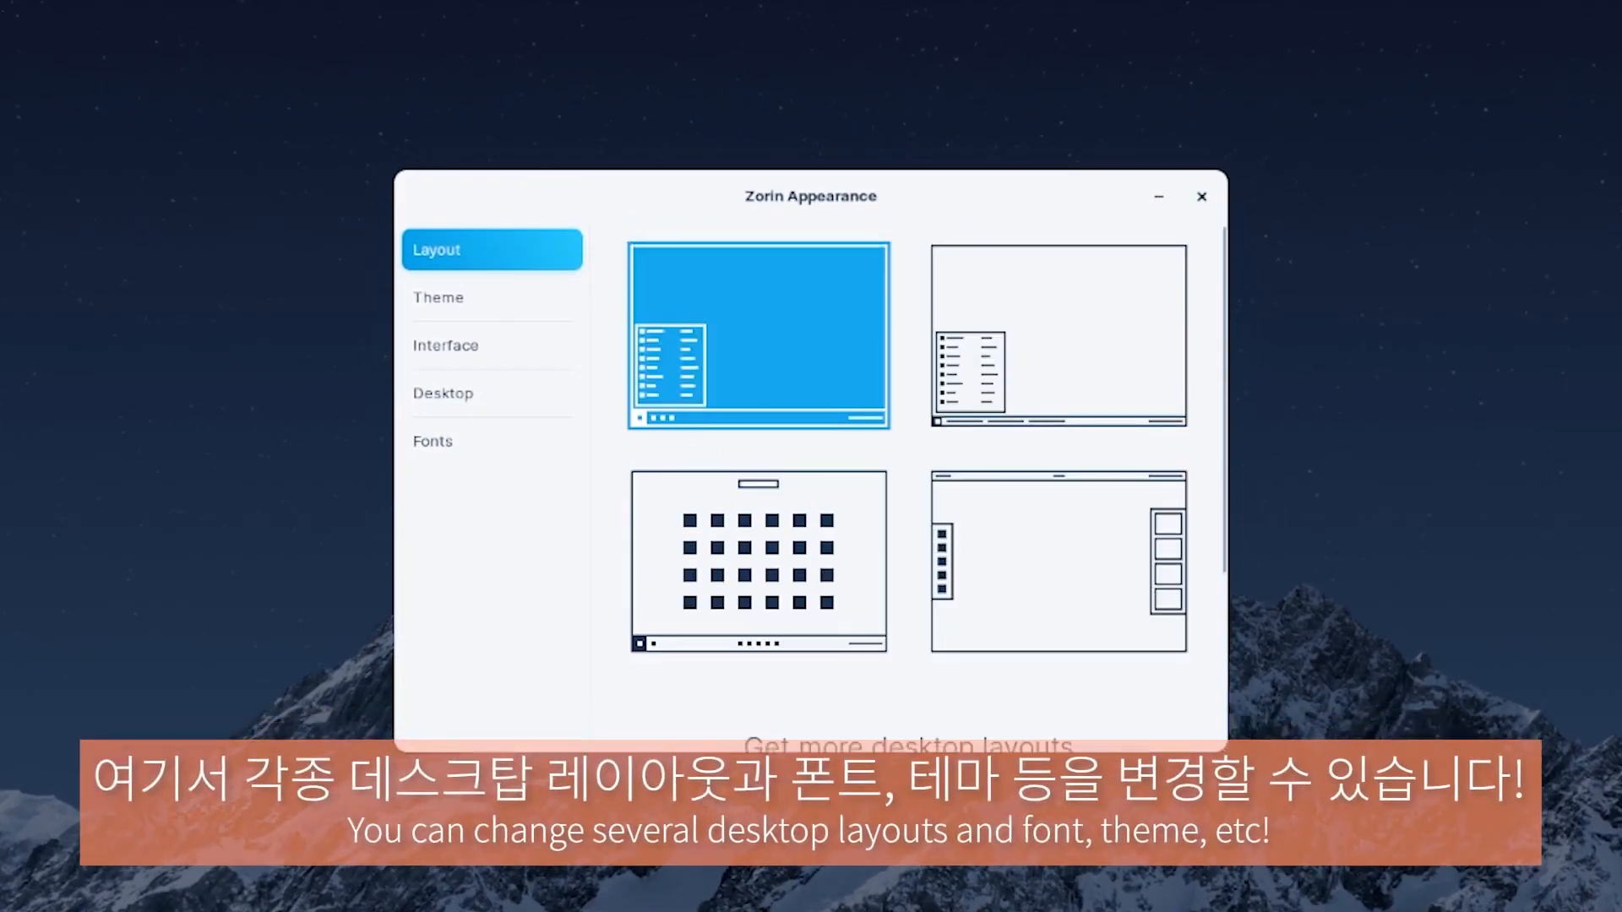
pyautogui.click(1058, 336)
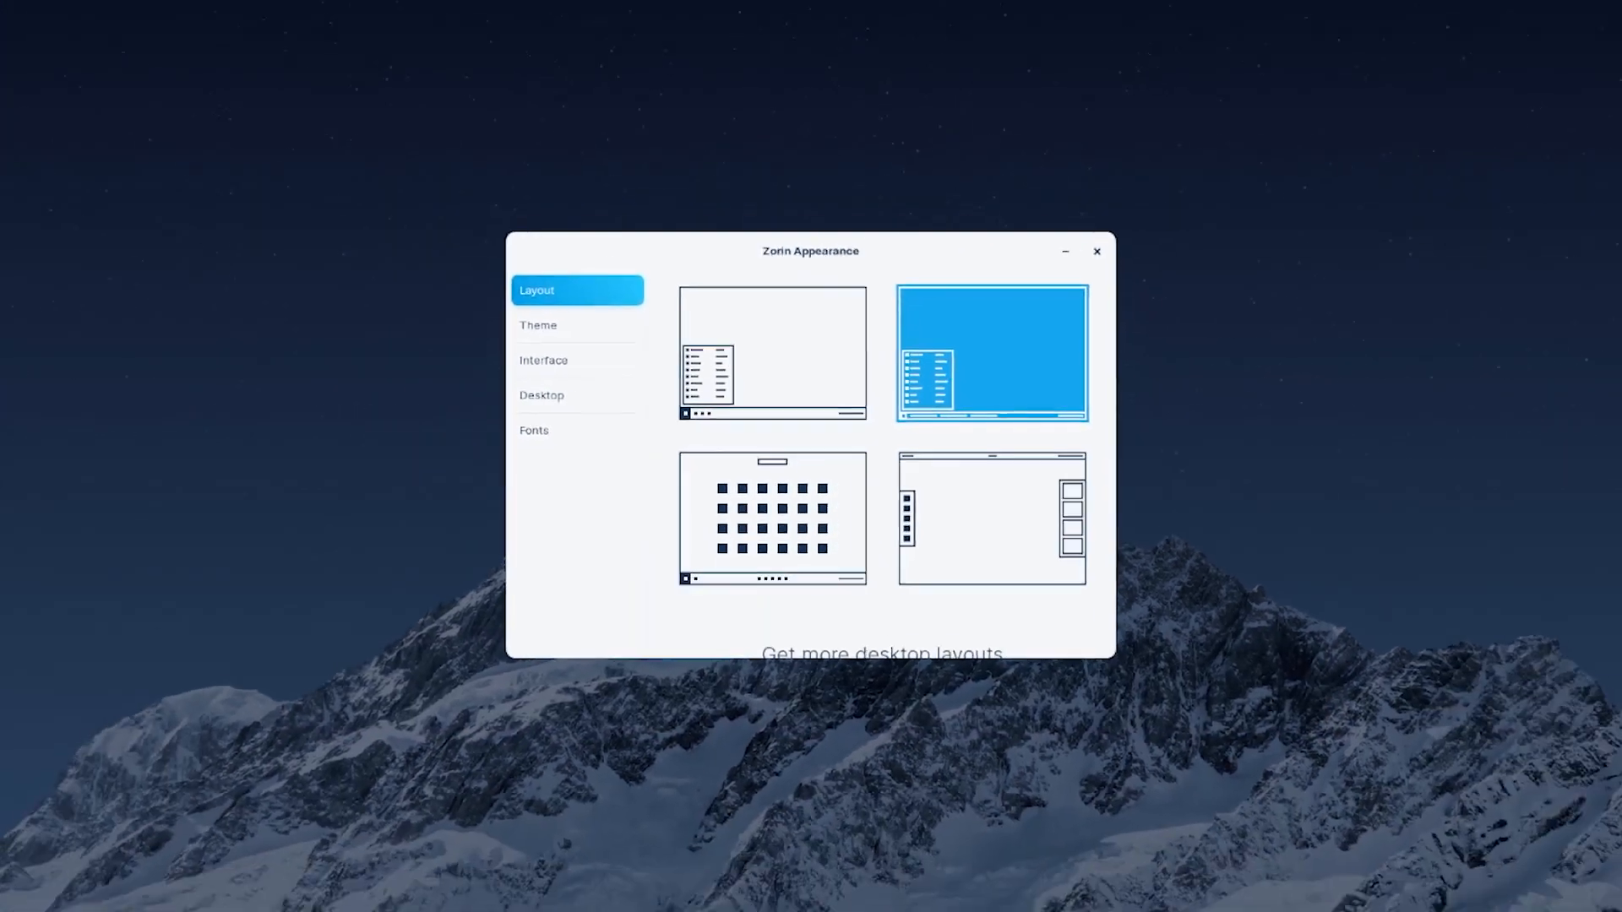
pyautogui.press('super')
pyautogui.press('super')
pyautogui.click(781, 490)
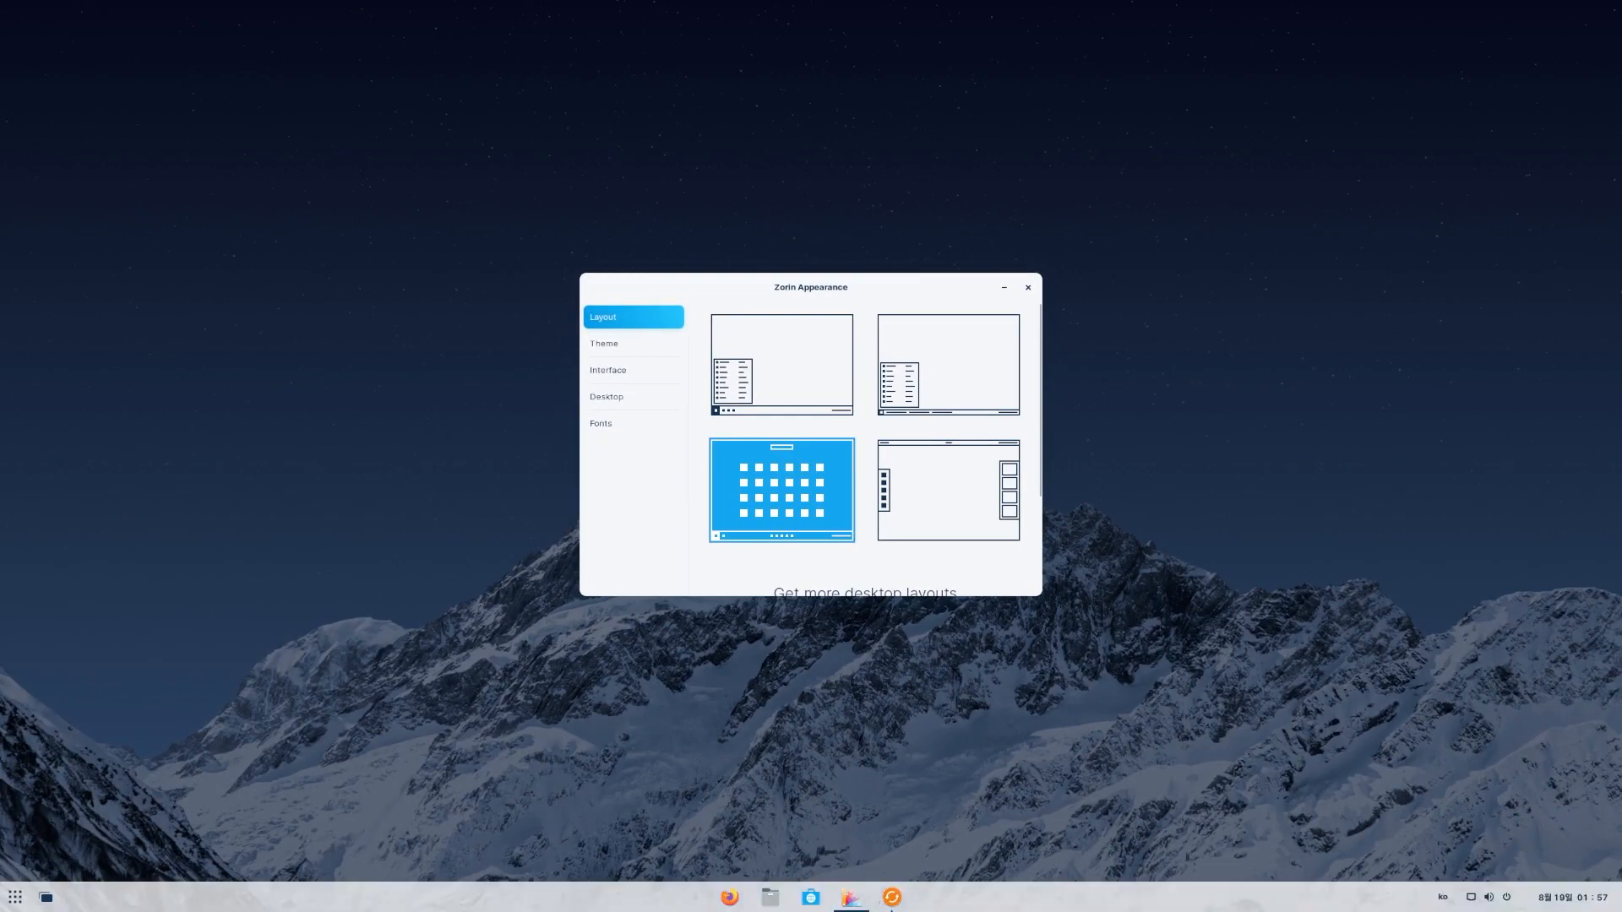
pyautogui.click(15, 897)
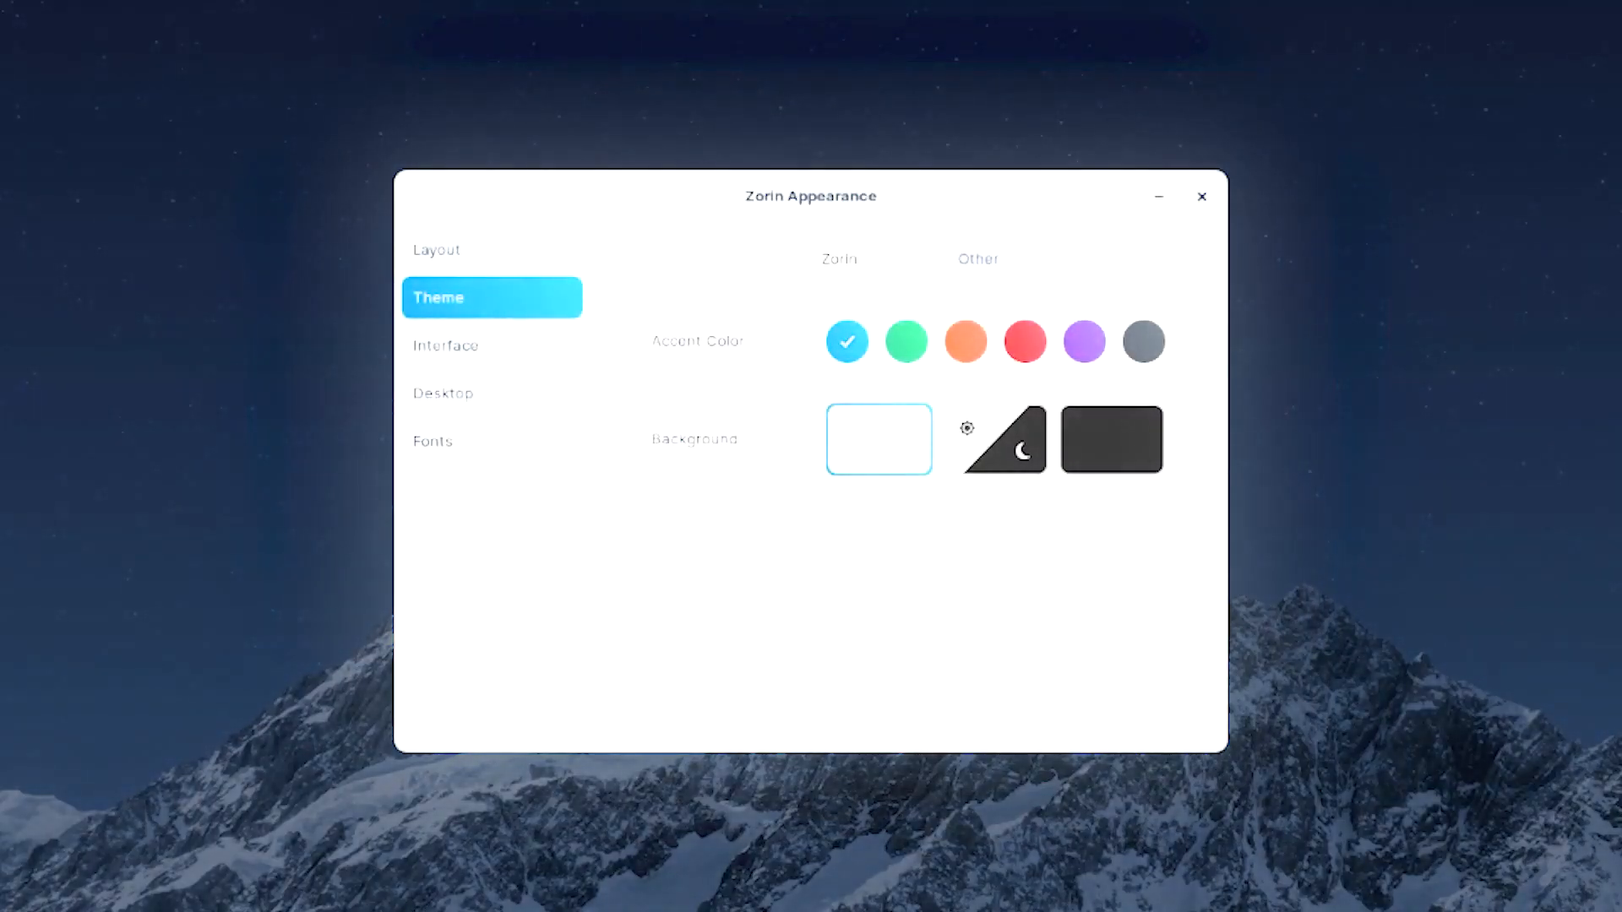
# - Try green, purple, grey and orange accents, then keep blue with automatic light/dark background
pyautogui.click(907, 342)
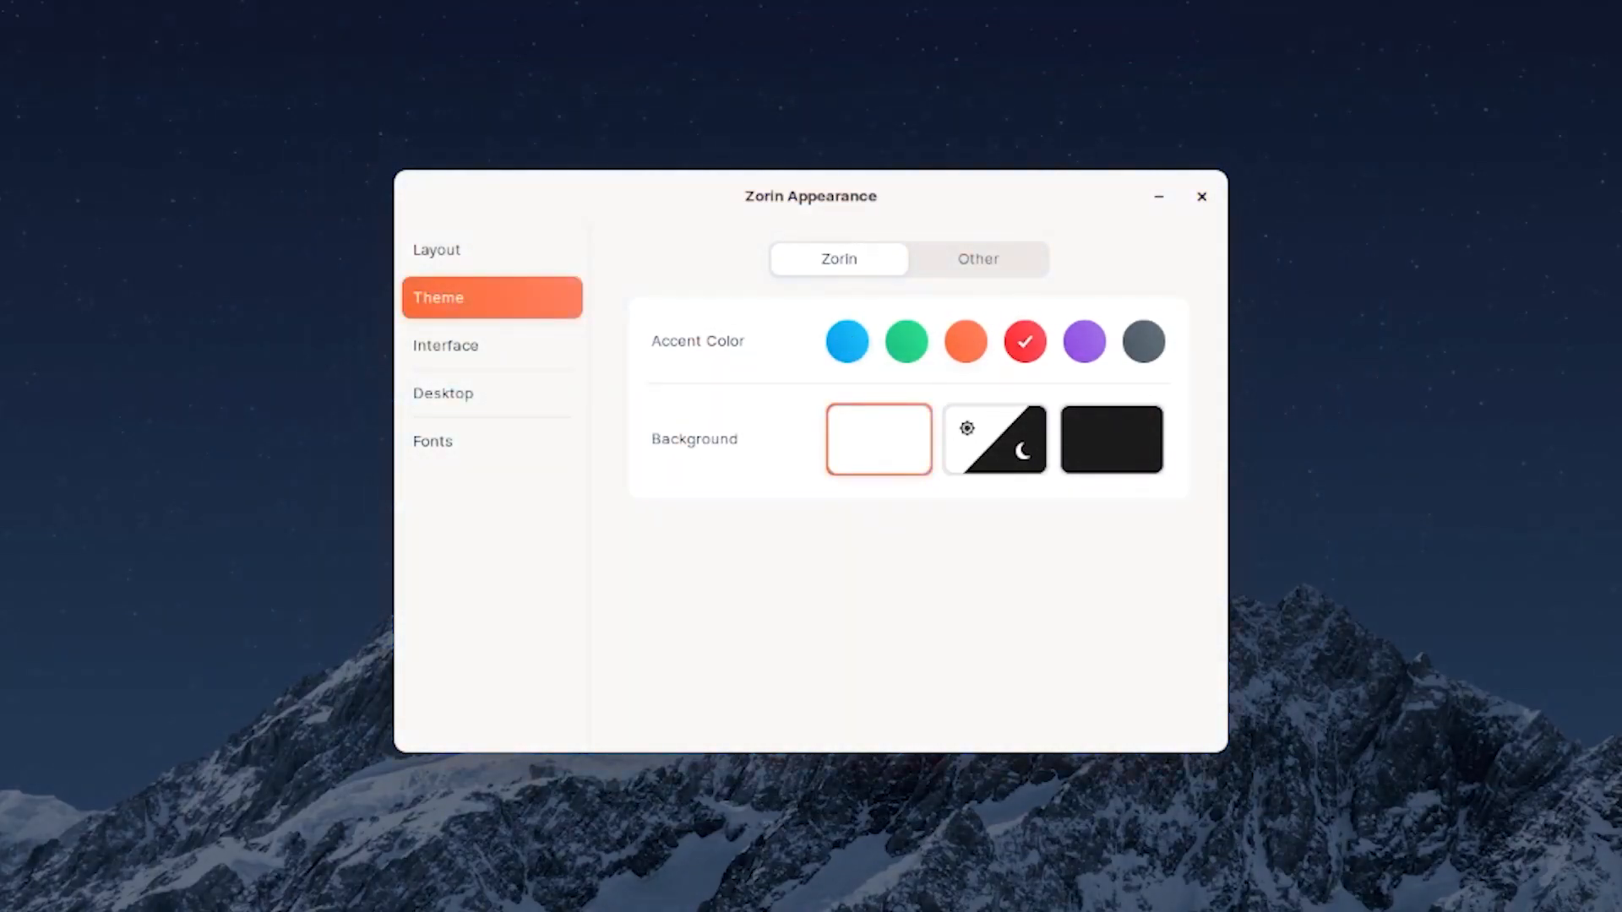
pyautogui.click(1085, 342)
pyautogui.click(1144, 342)
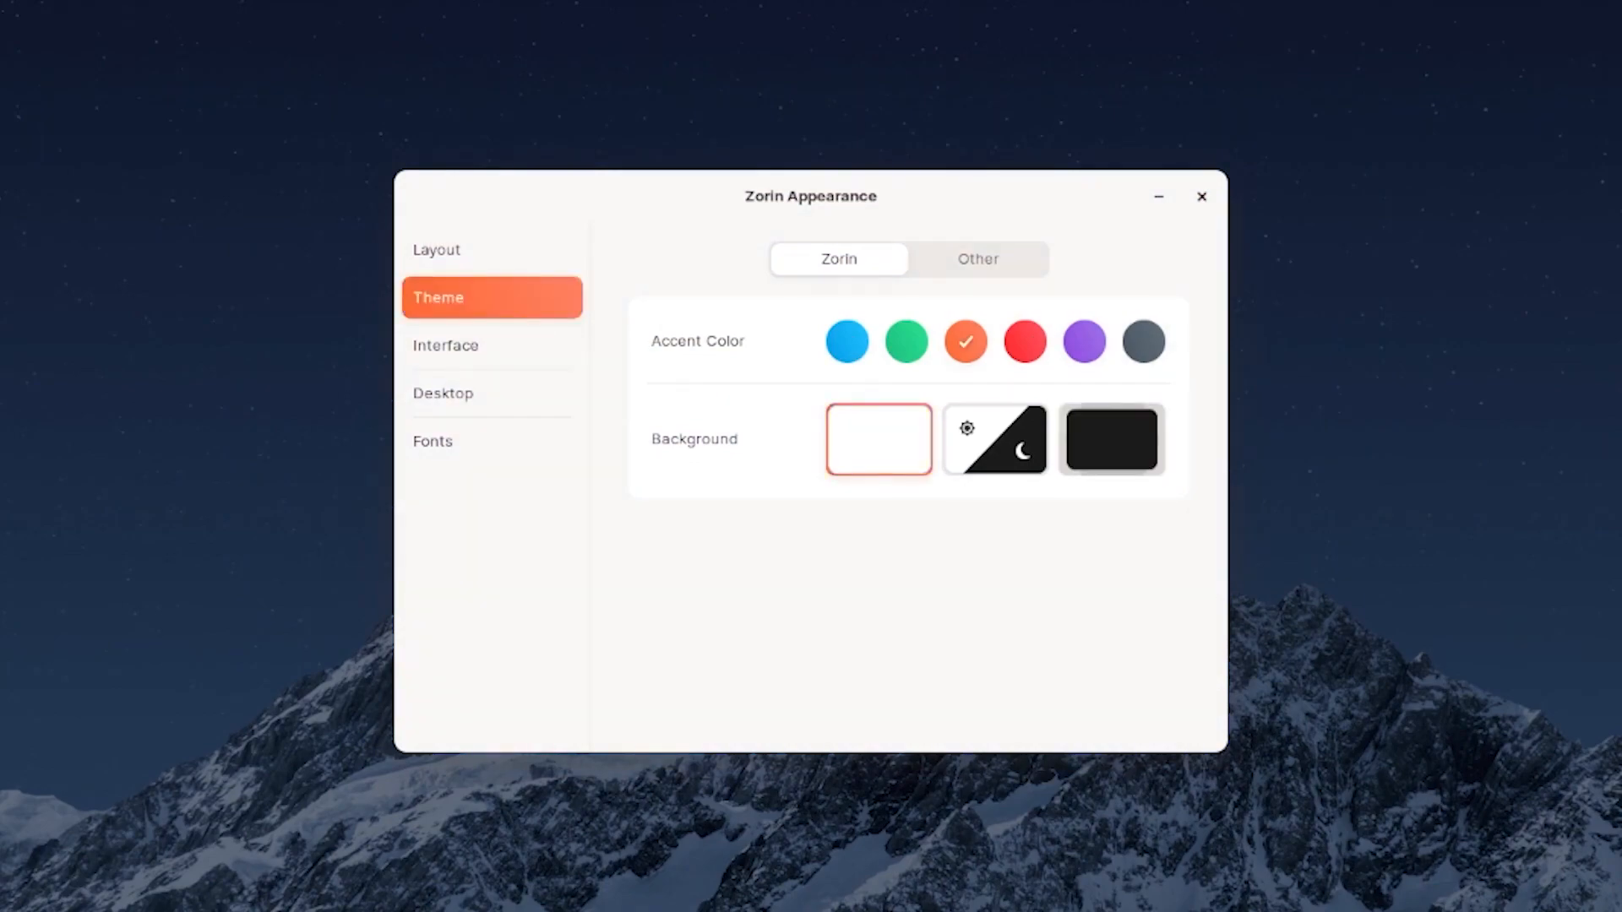
pyautogui.click(1111, 439)
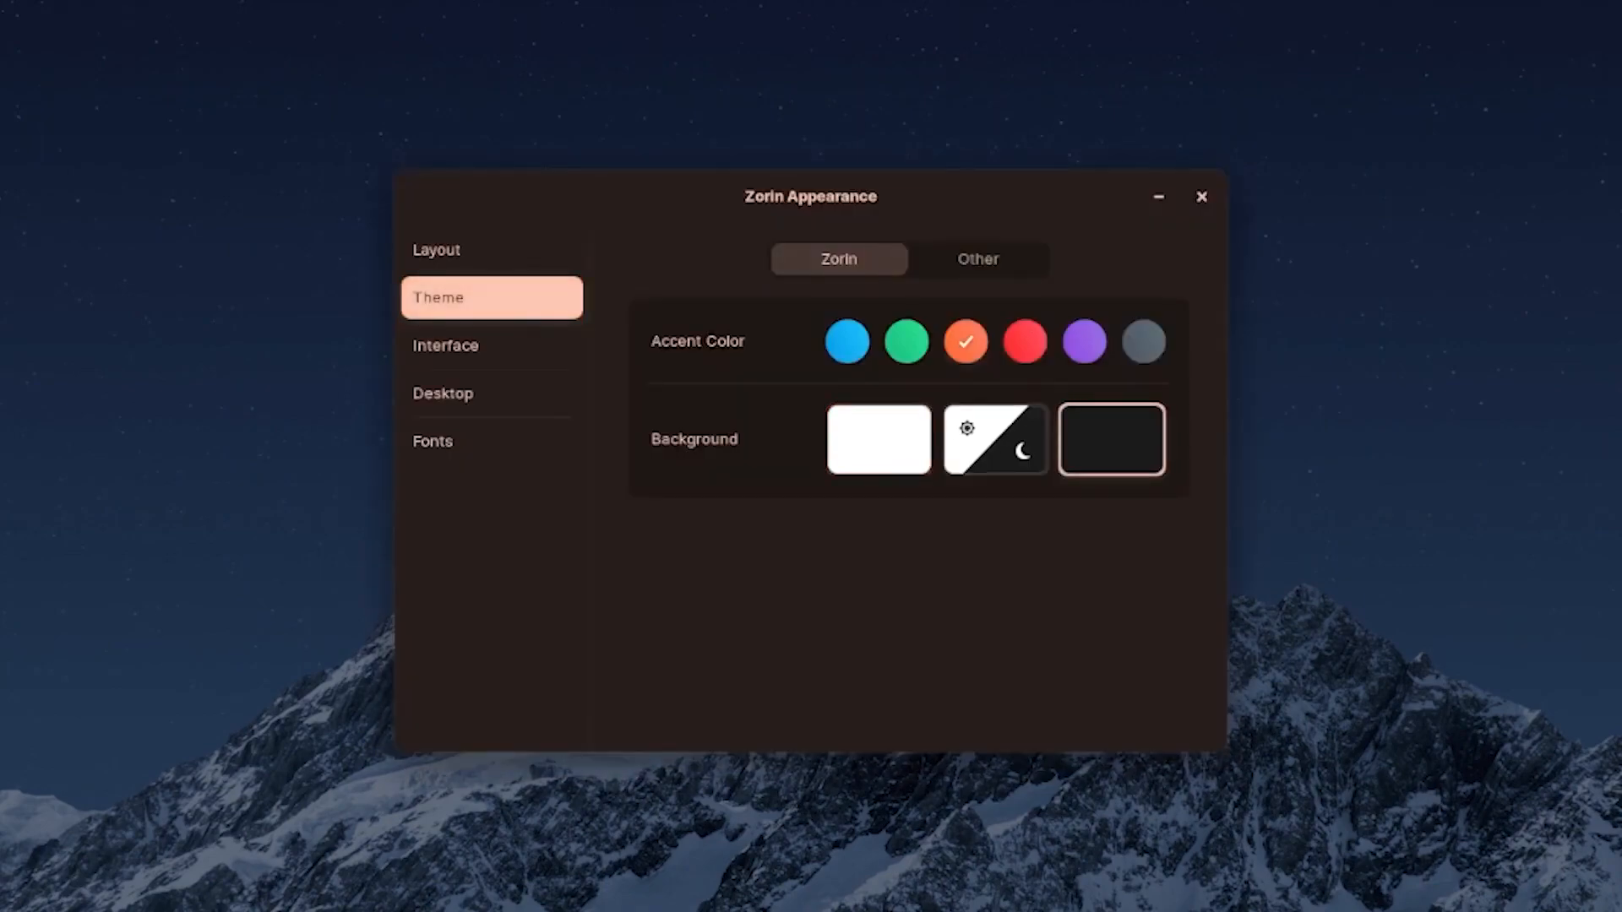
pyautogui.click(995, 440)
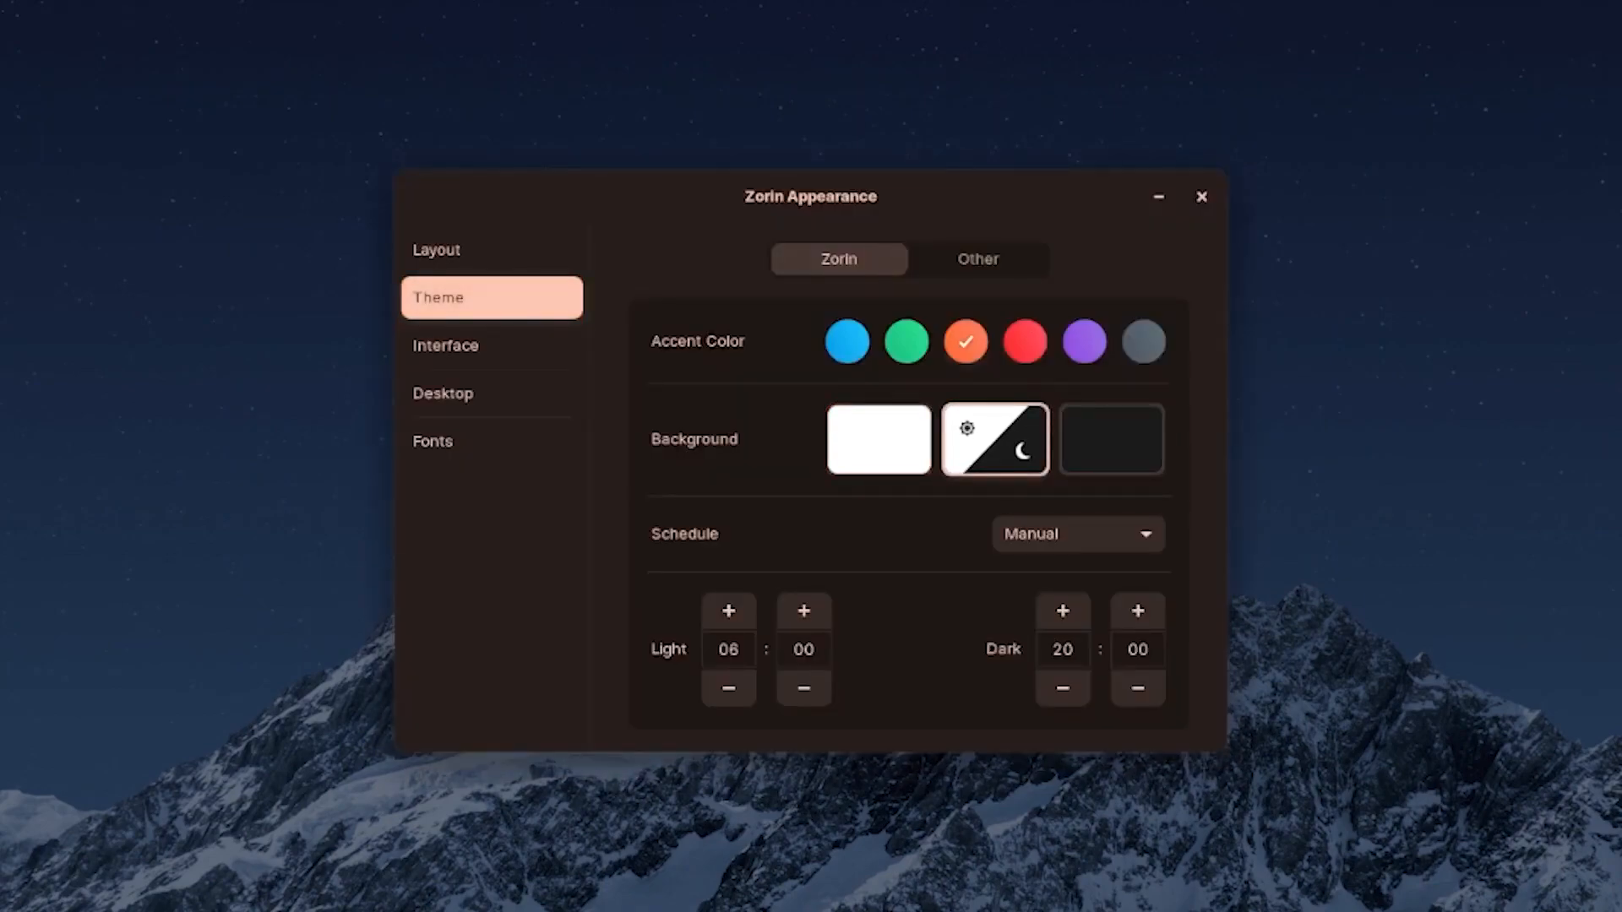
pyautogui.click(847, 342)
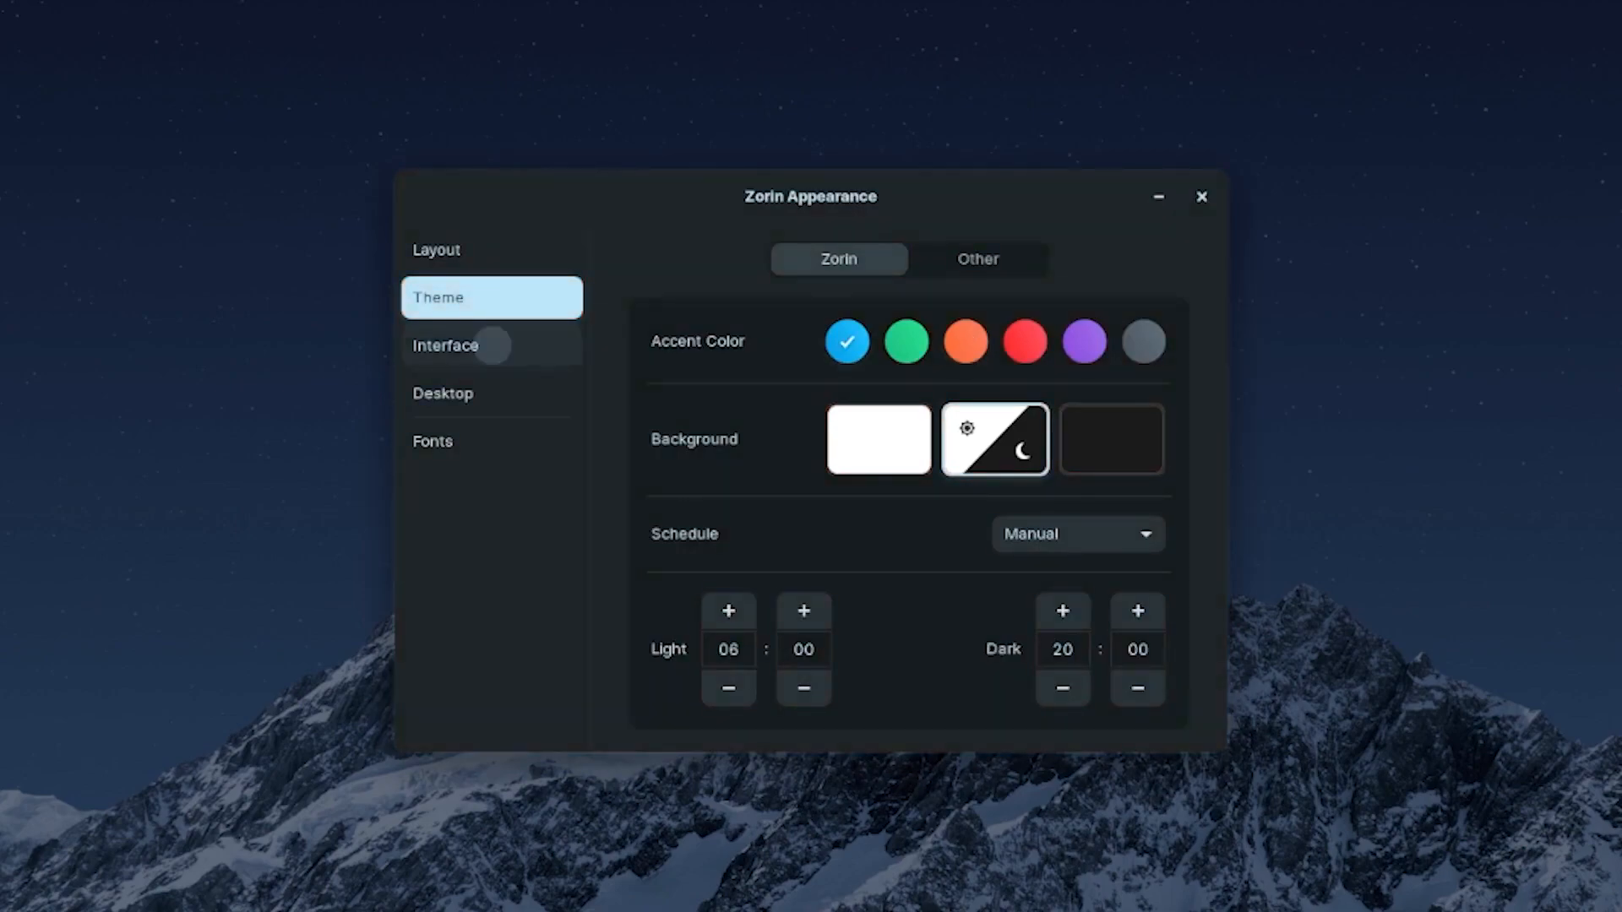
pyautogui.click(487, 344)
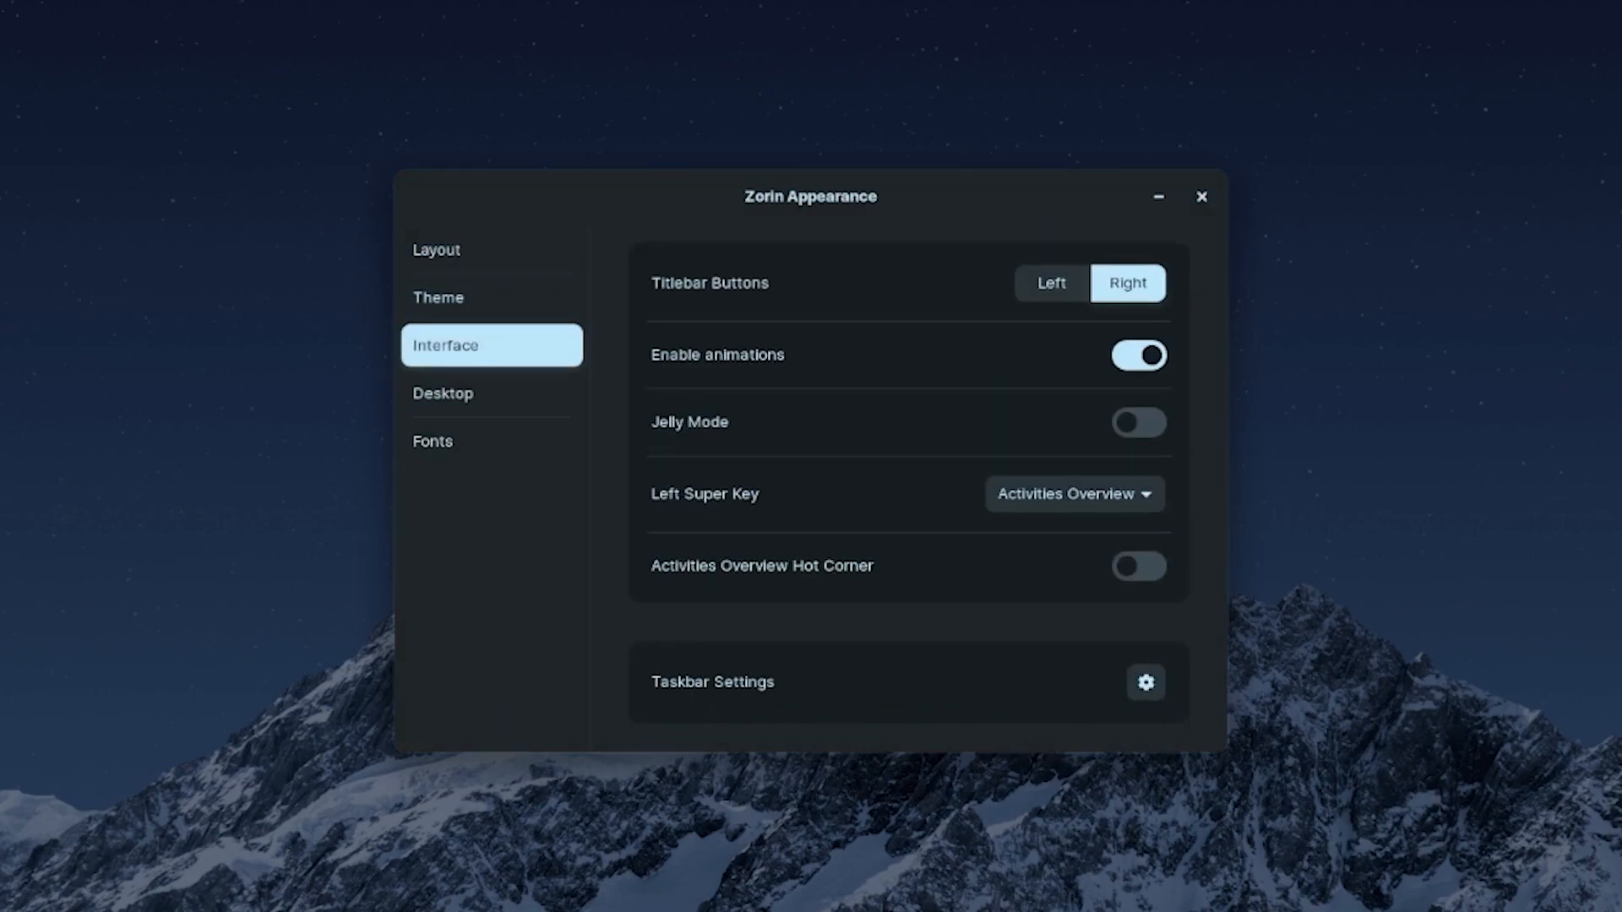
# - Try titlebar buttons on the left, keep them on the right, and turn off window animations
pyautogui.click(1051, 283)
pyautogui.click(1128, 283)
pyautogui.click(1051, 283)
pyautogui.click(1127, 283)
pyautogui.click(1139, 355)
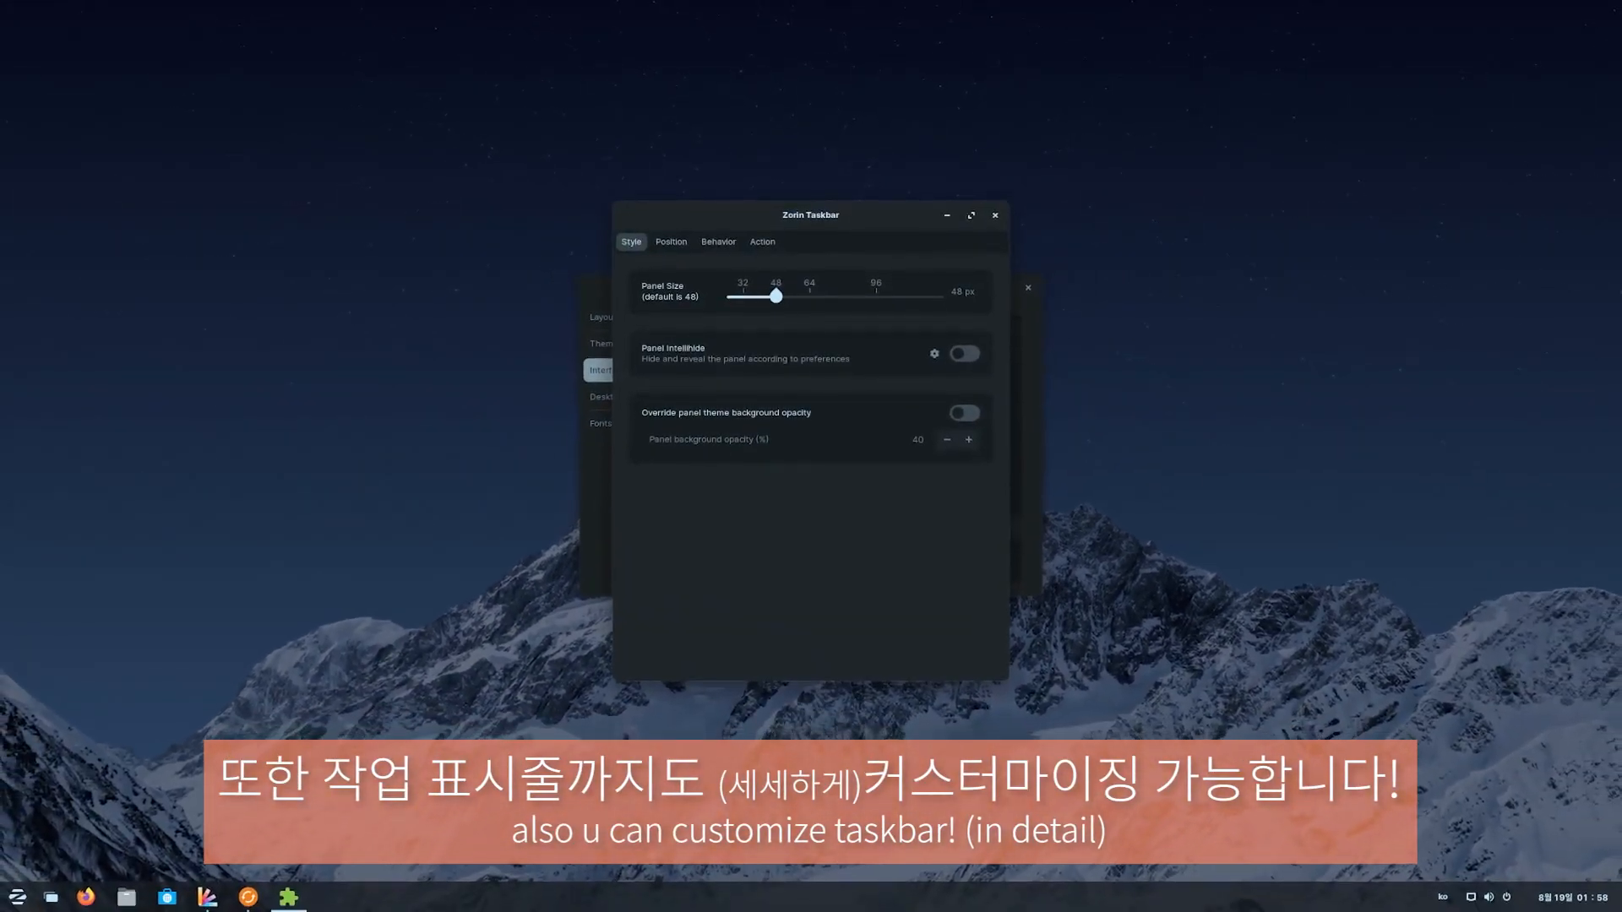
# - Keep the taskbar at 48 px with Intellihide off and override its opacity to 0
pyautogui.moveTo(776, 295); pyautogui.dragTo(926, 296)
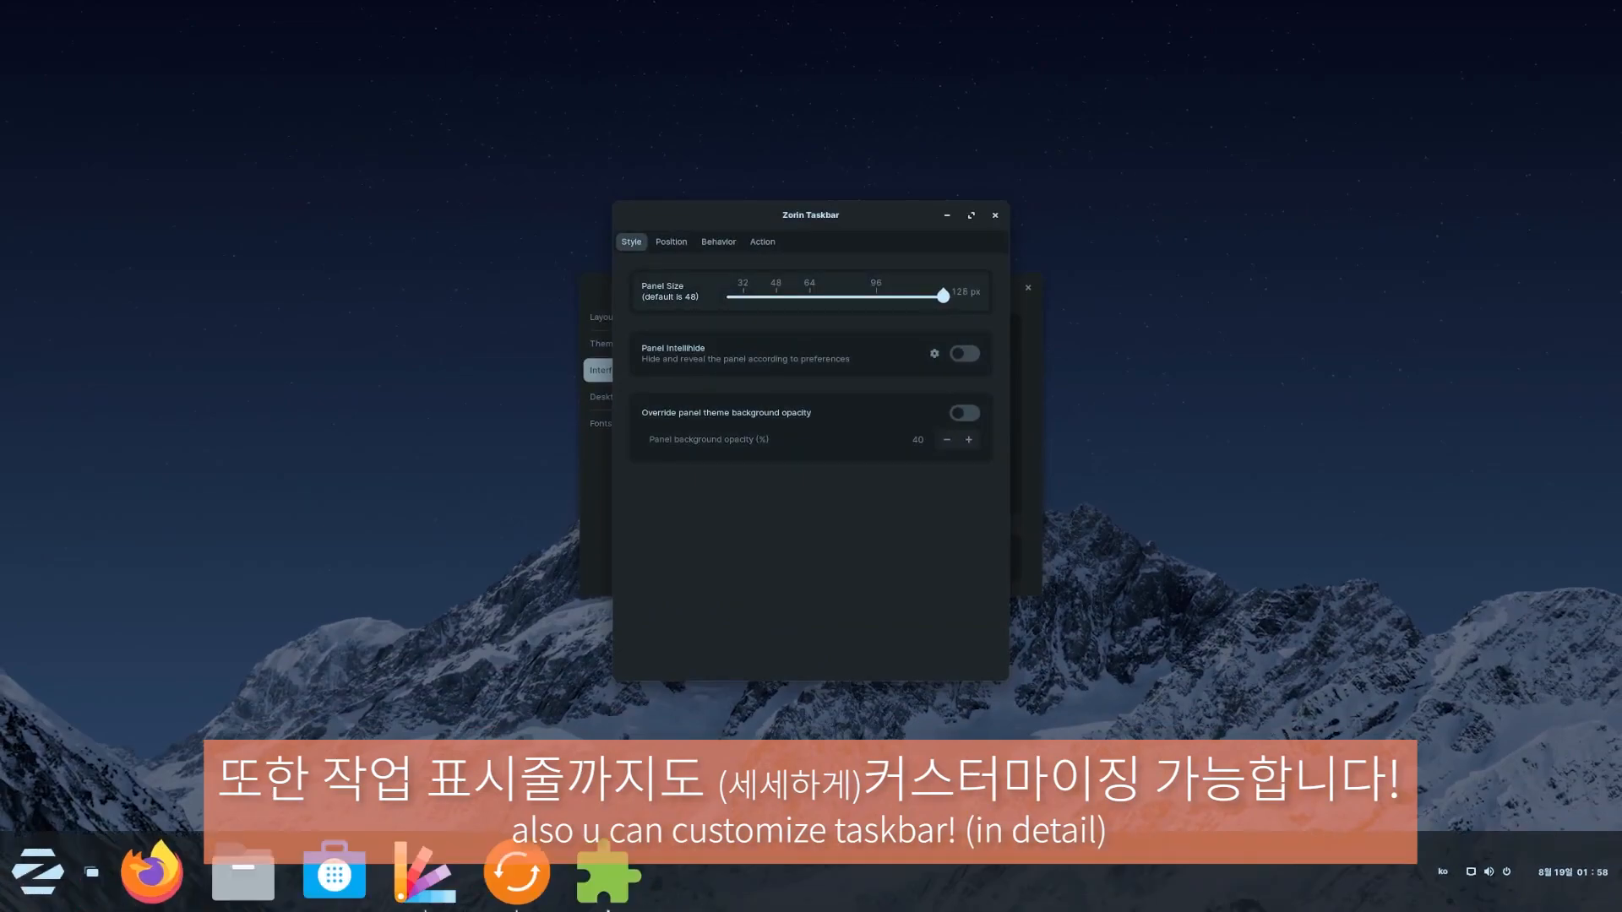
pyautogui.moveTo(944, 296); pyautogui.dragTo(781, 295)
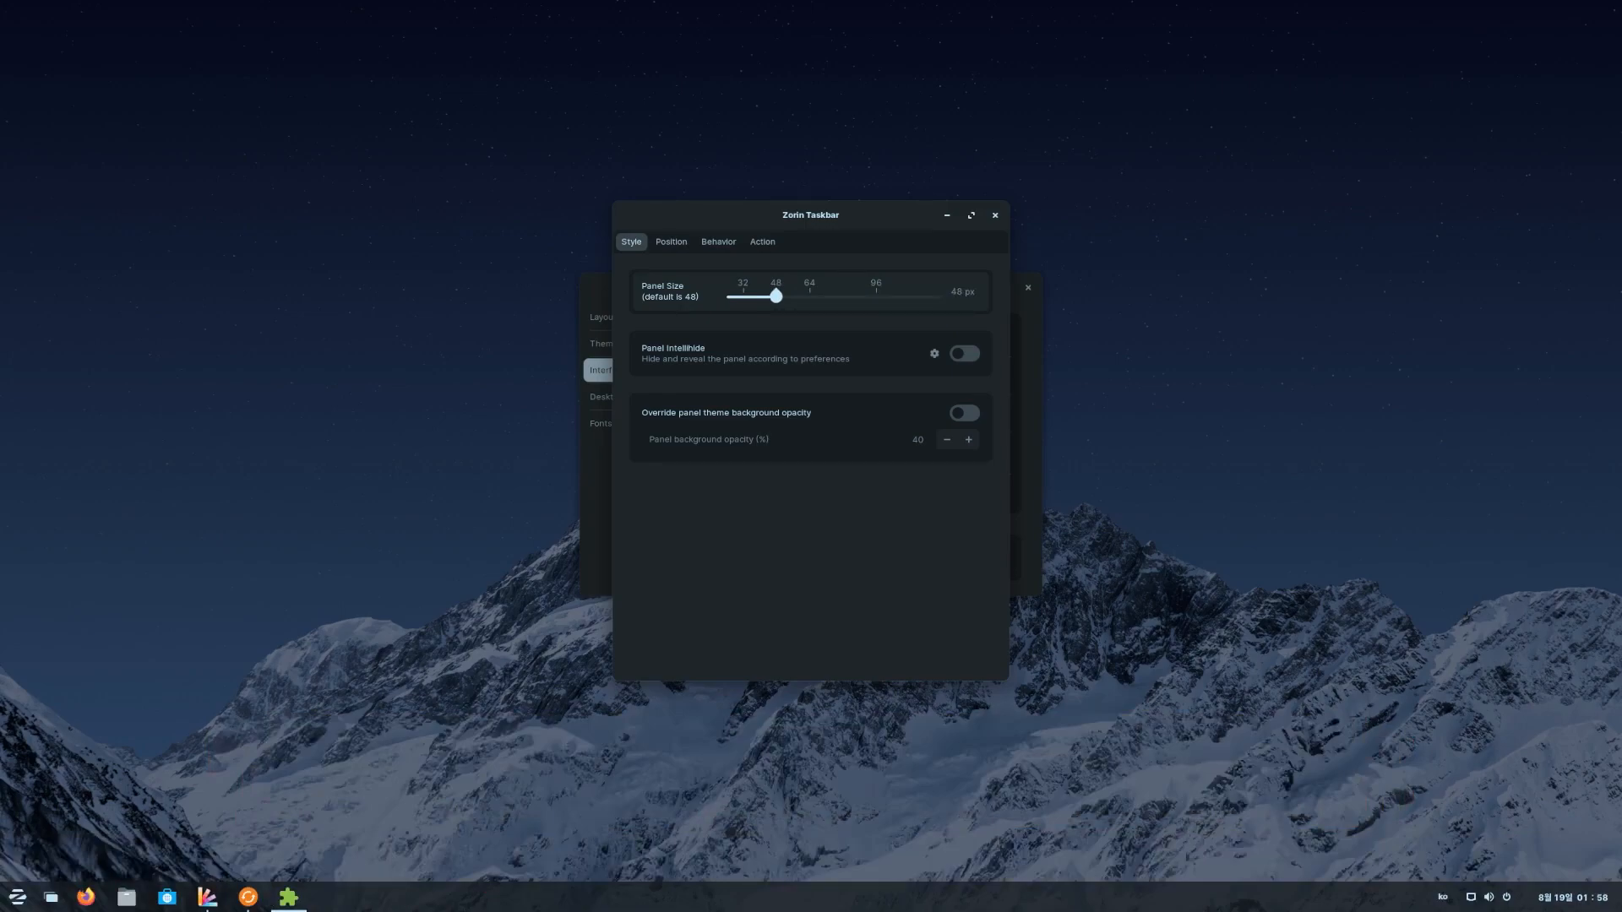
pyautogui.click(964, 353)
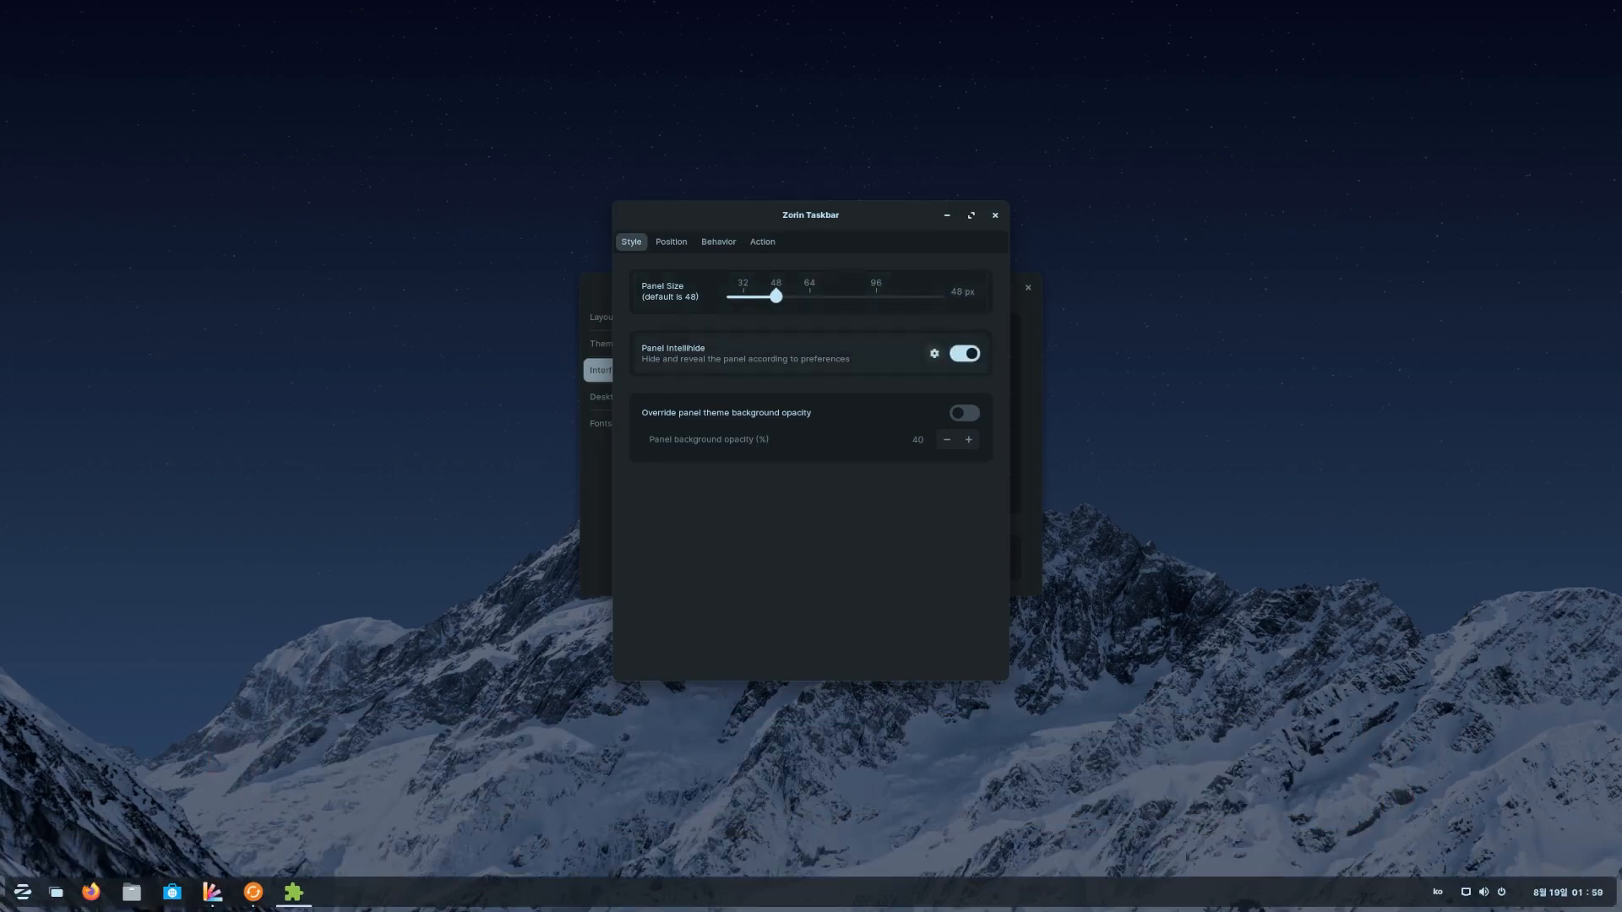
pyautogui.click(934, 353)
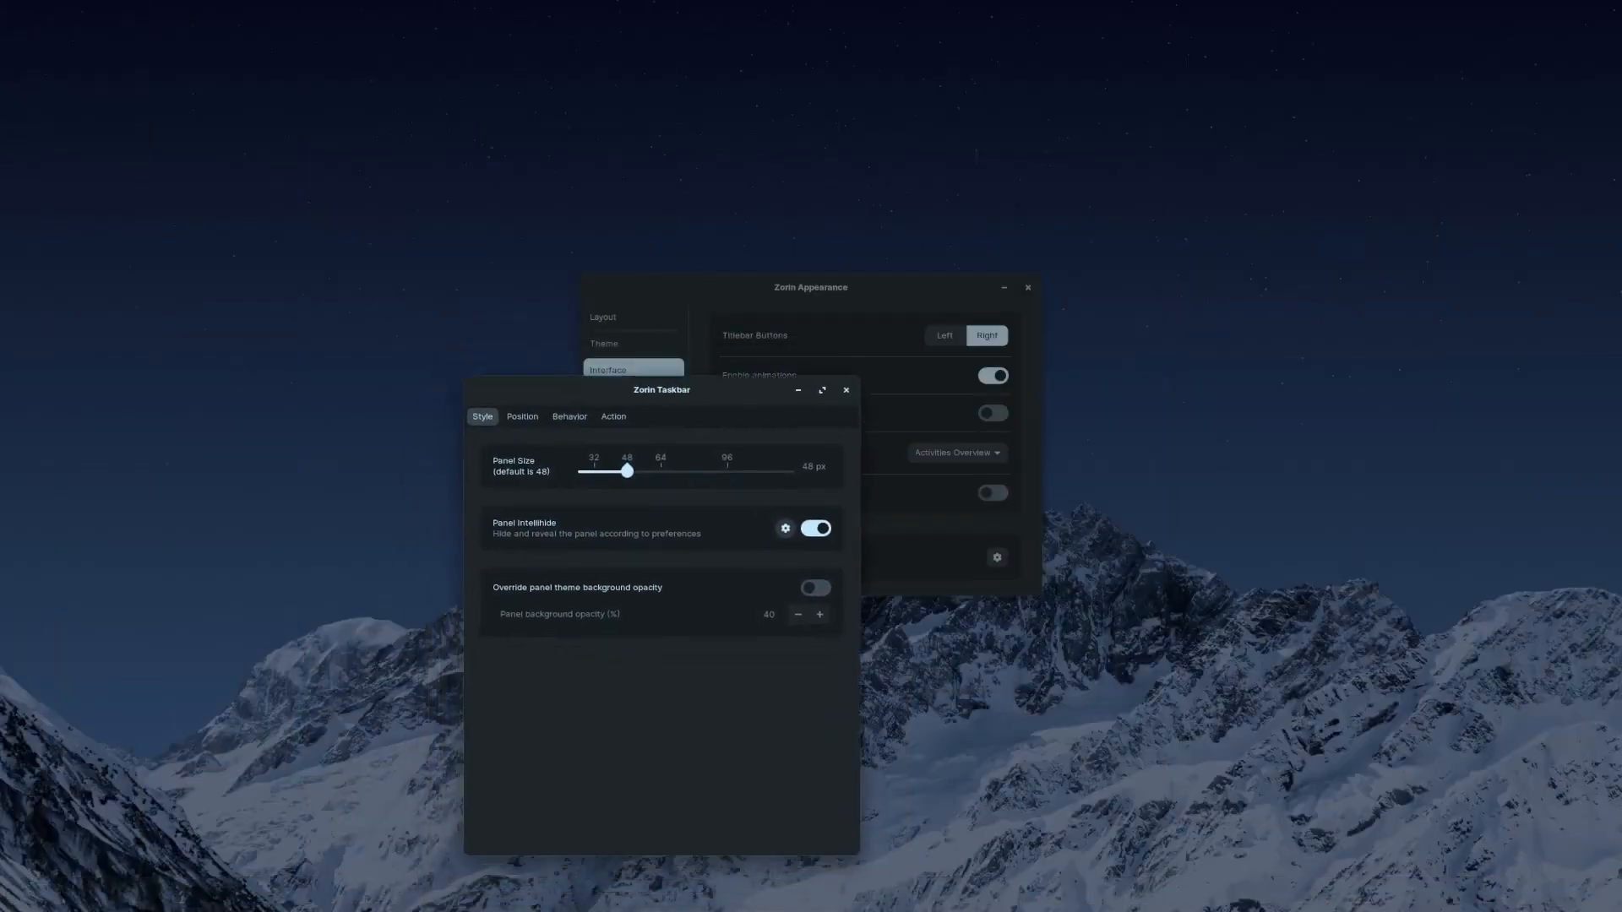
pyautogui.moveTo(661, 390); pyautogui.dragTo(835, 256)
pyautogui.click(990, 395)
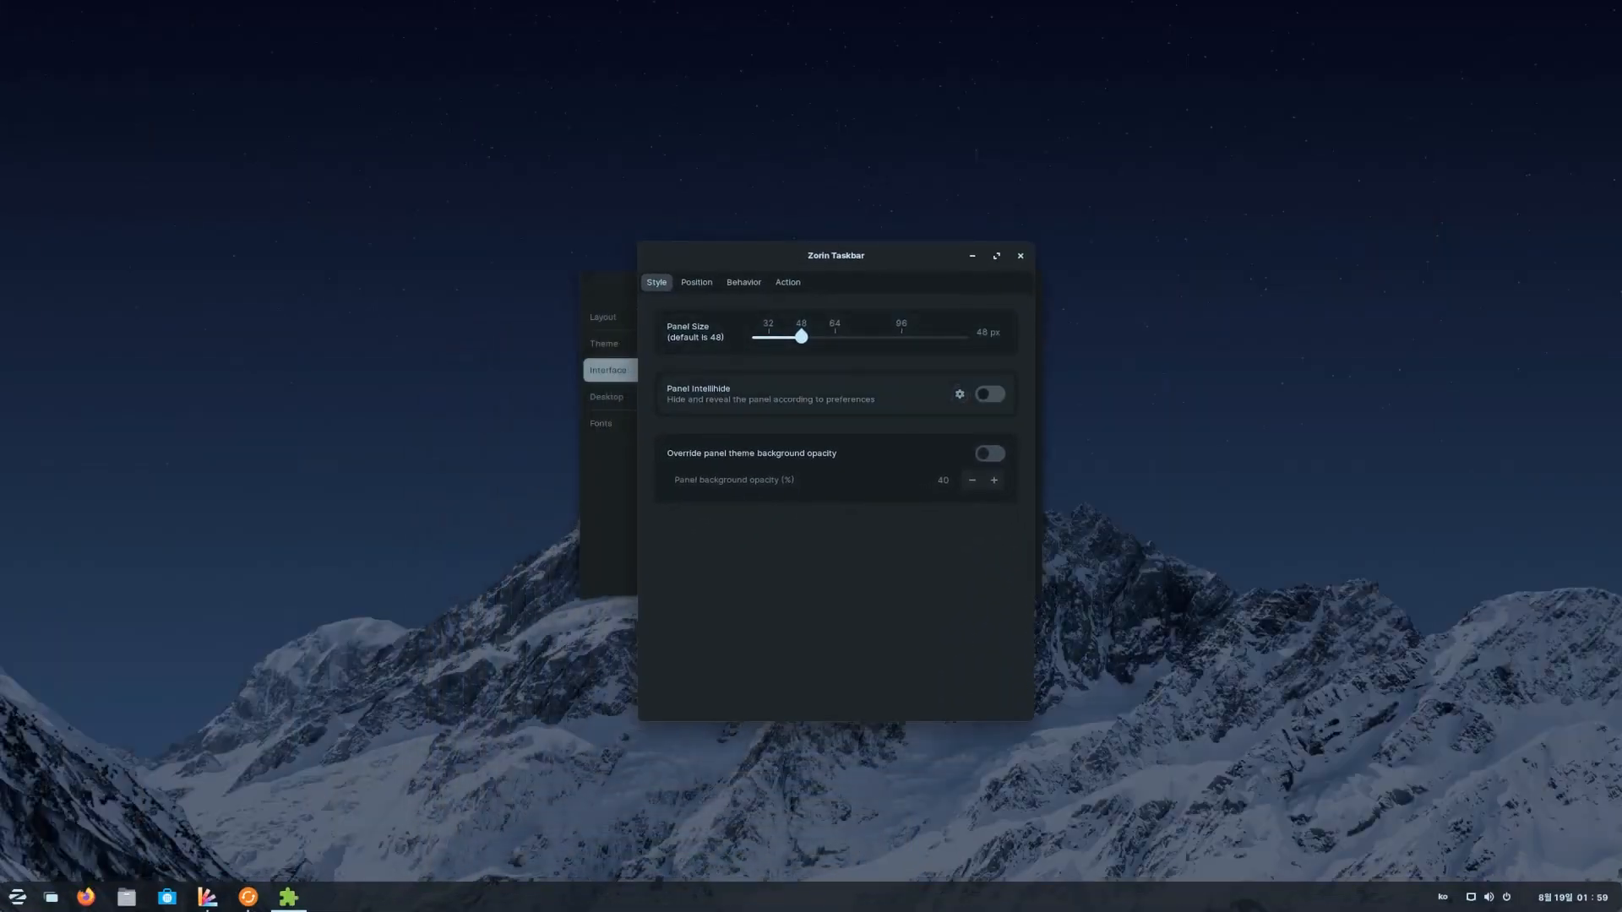
pyautogui.click(990, 453)
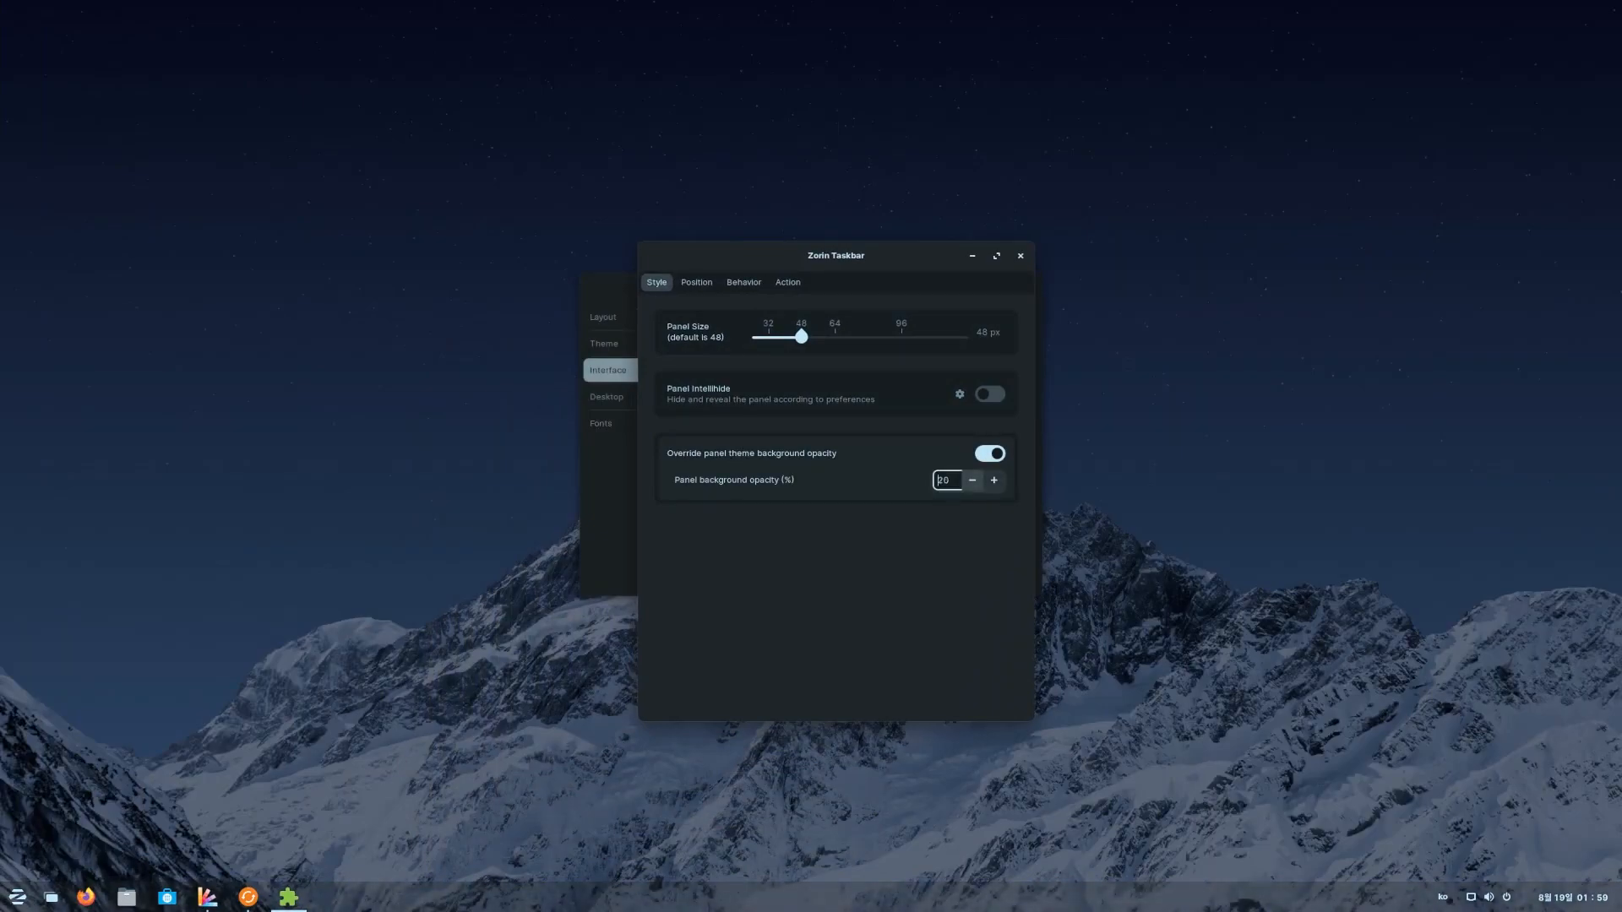
pyautogui.click(972, 481)
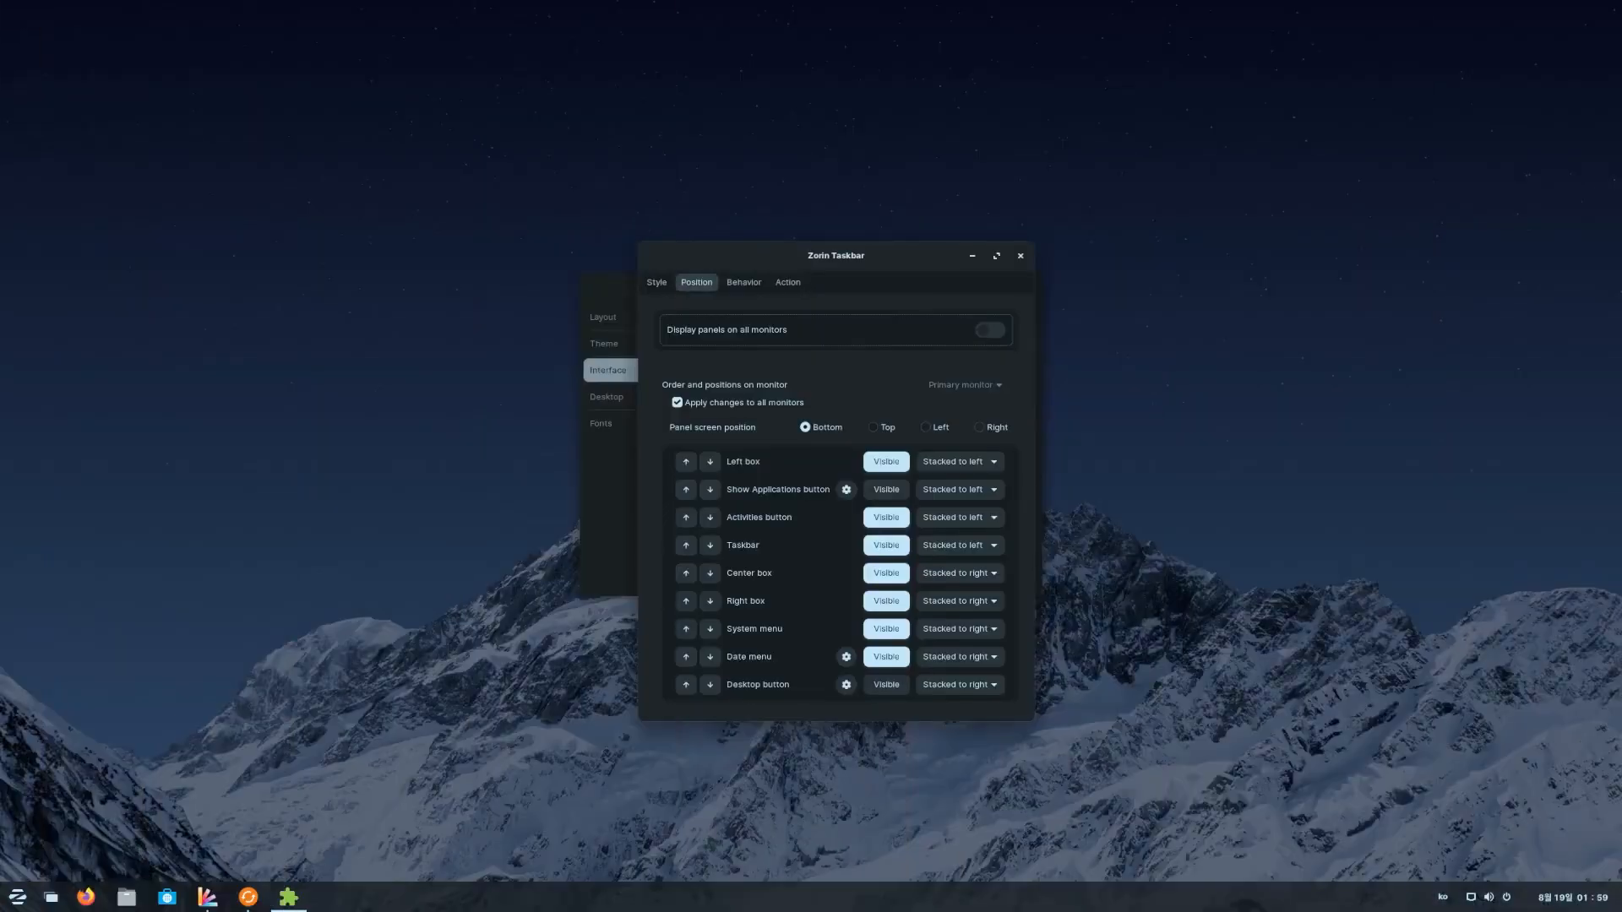
# - Dock the taskbar on the right, left and top edges, then return it to the bottom
pyautogui.click(990, 427)
pyautogui.click(937, 427)
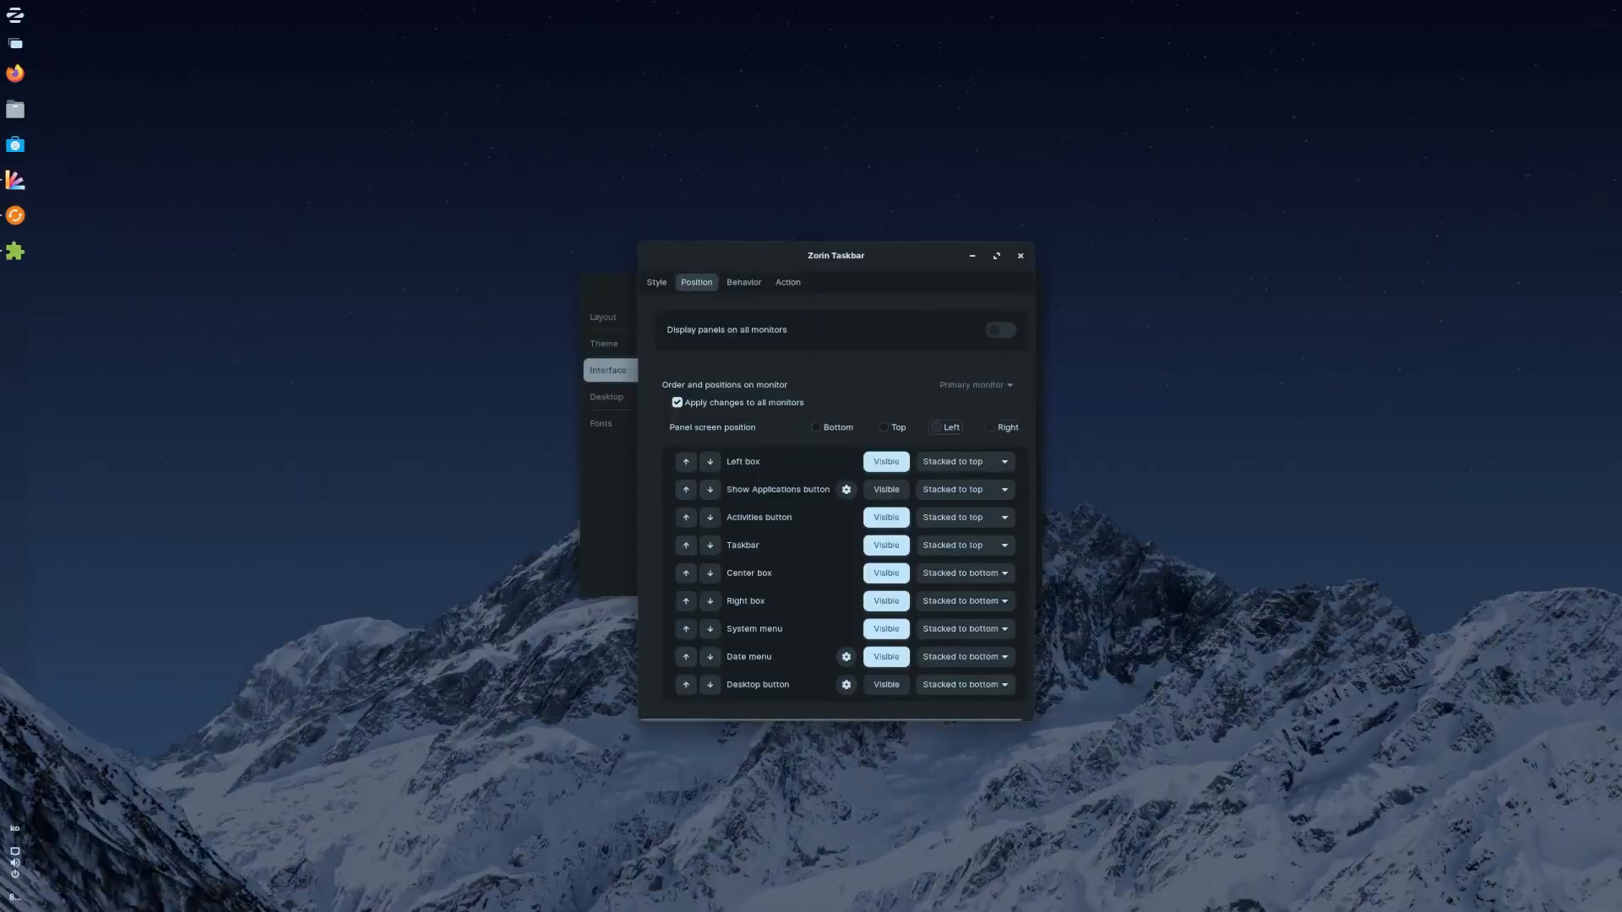
pyautogui.click(884, 427)
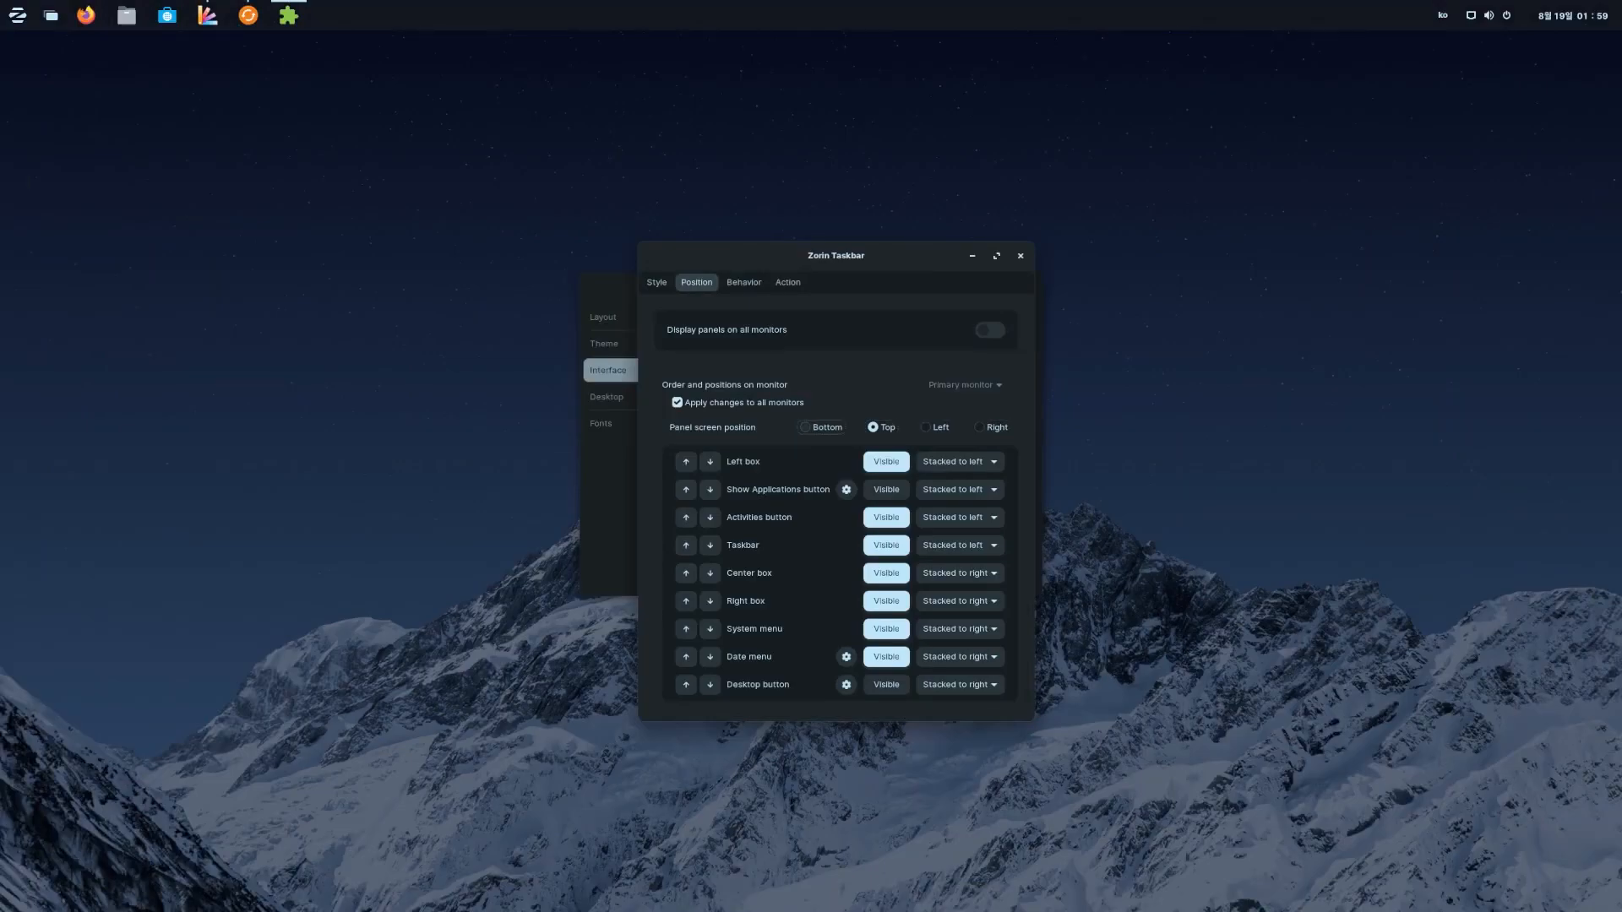
pyautogui.click(821, 427)
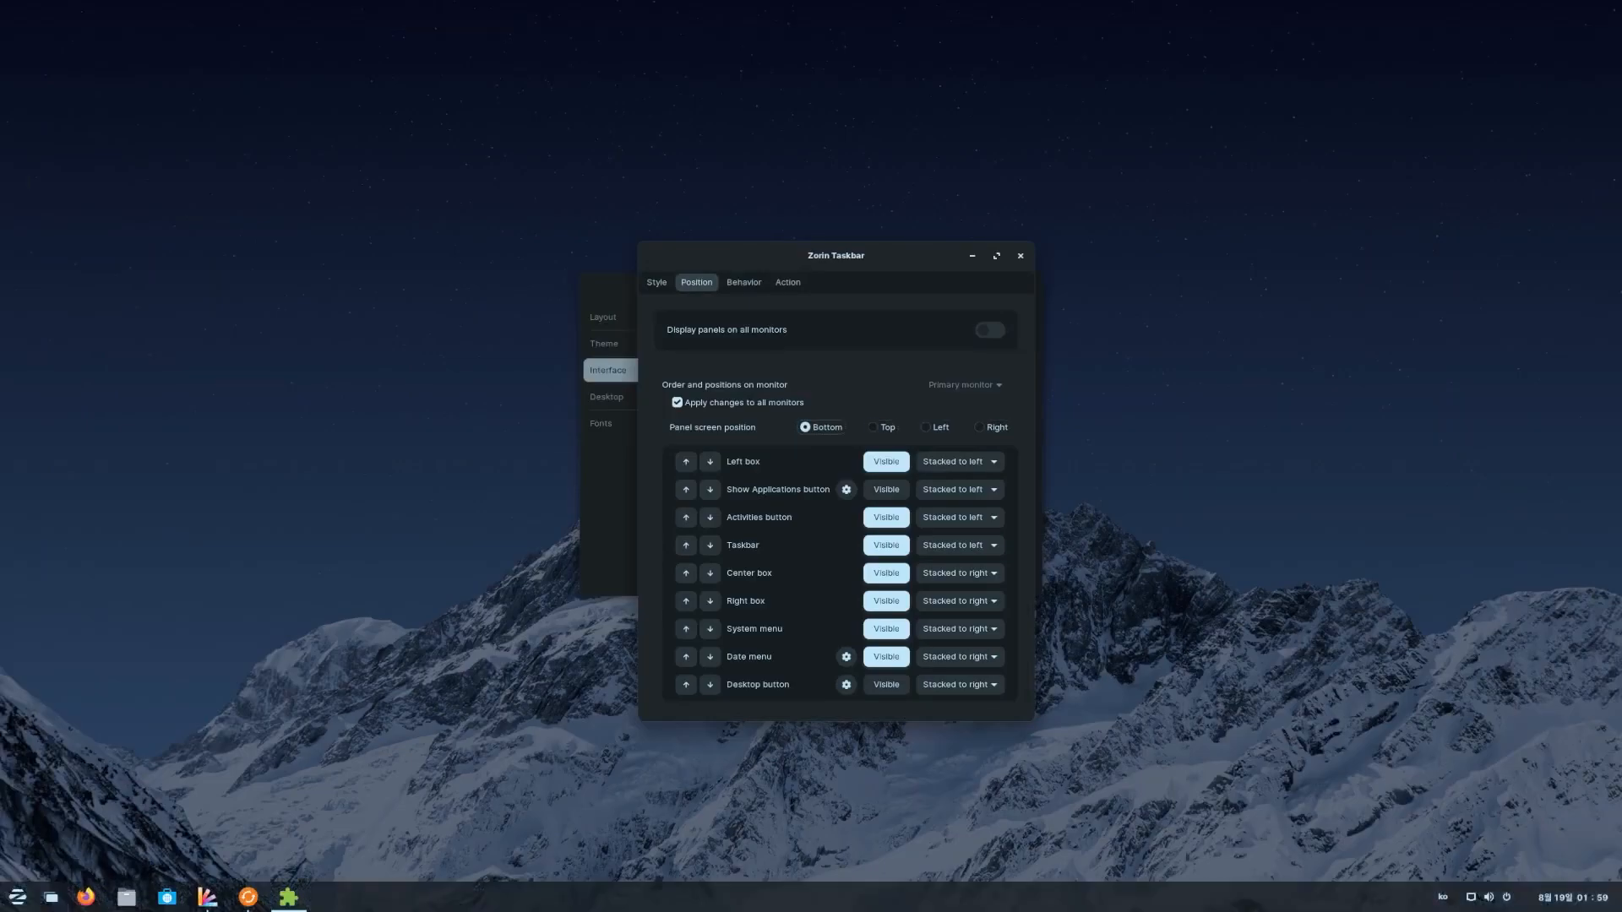
pyautogui.scroll(-3, 960, 462)
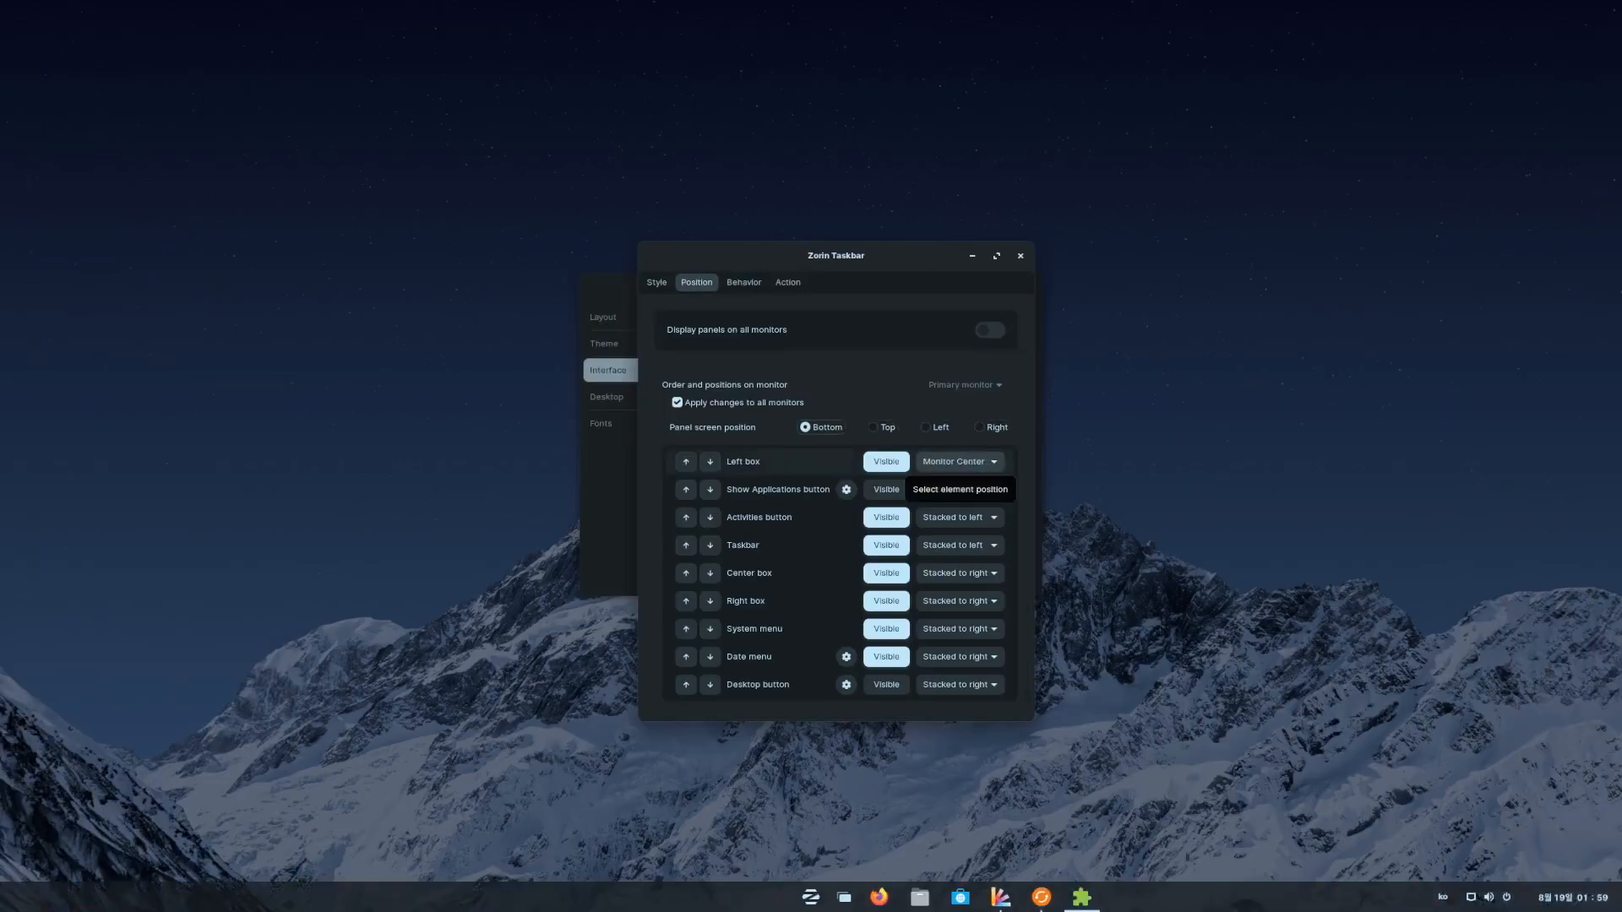
pyautogui.scroll(1, 959, 462)
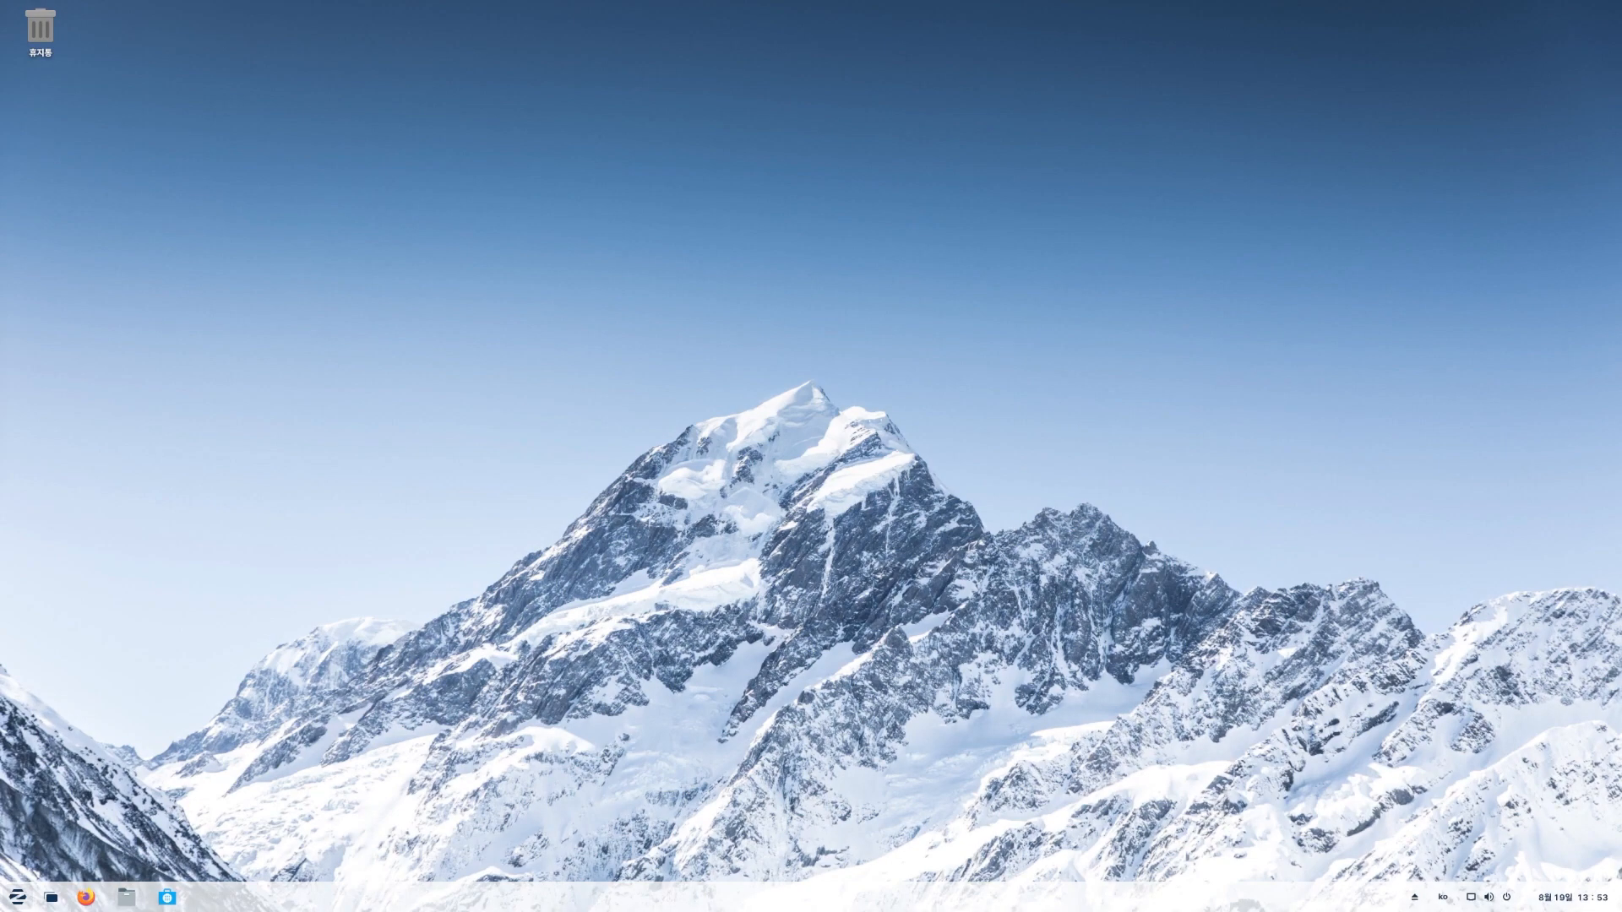
# - Open the clock's calendar and notifications panel, then the system menu with volume and power
pyautogui.click(1573, 897)
pyautogui.click(1573, 897)
pyautogui.click(1573, 897)
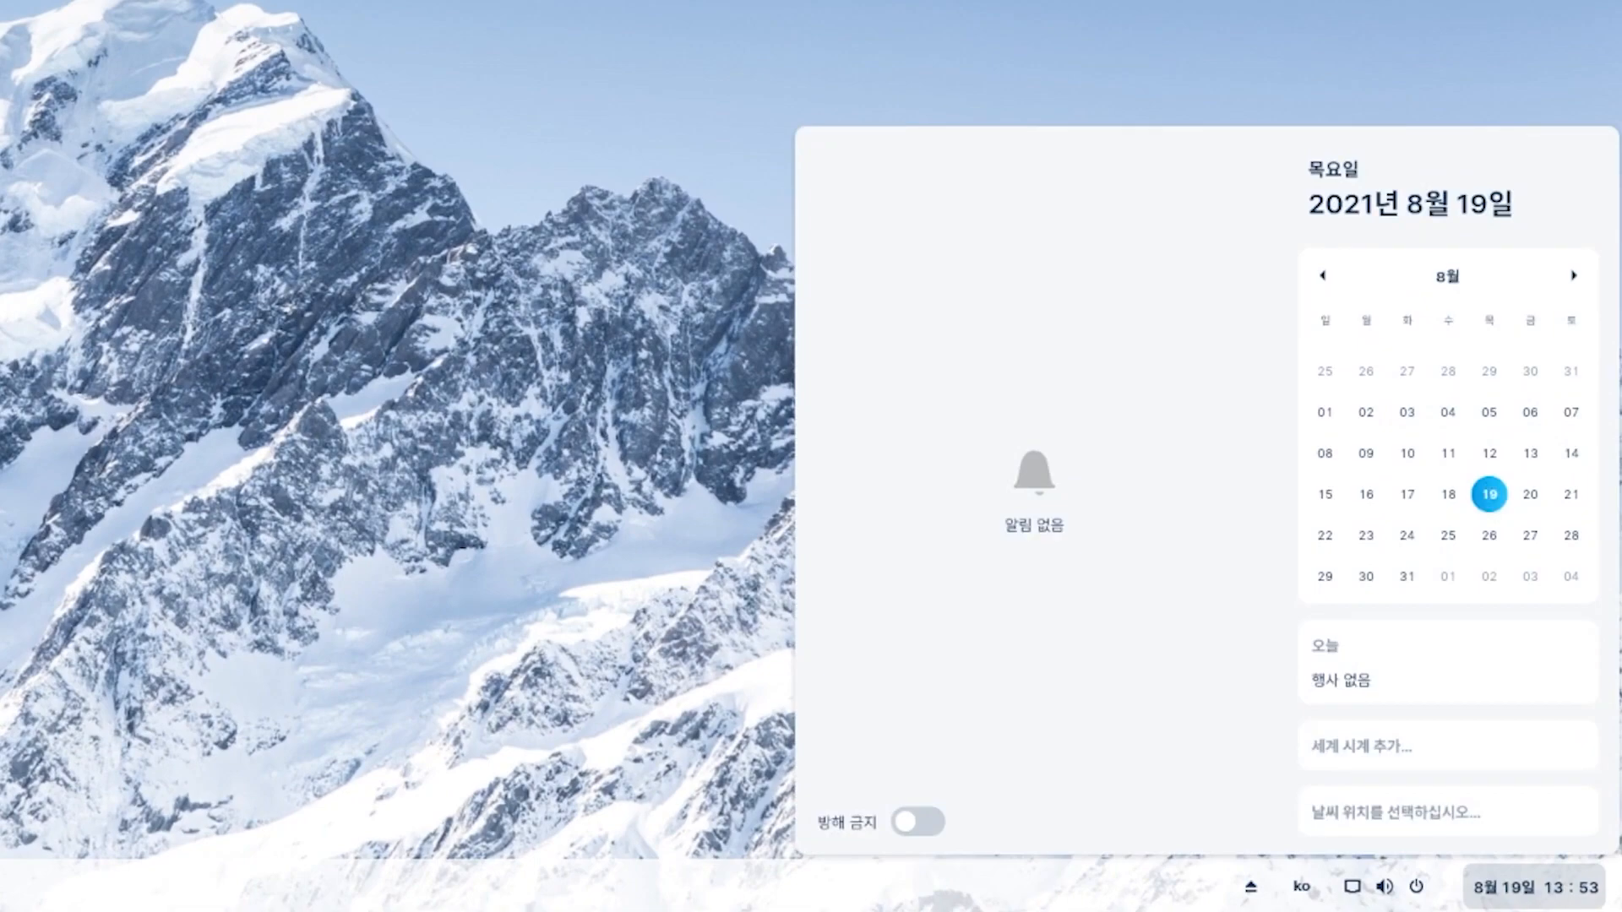
pyautogui.click(1384, 887)
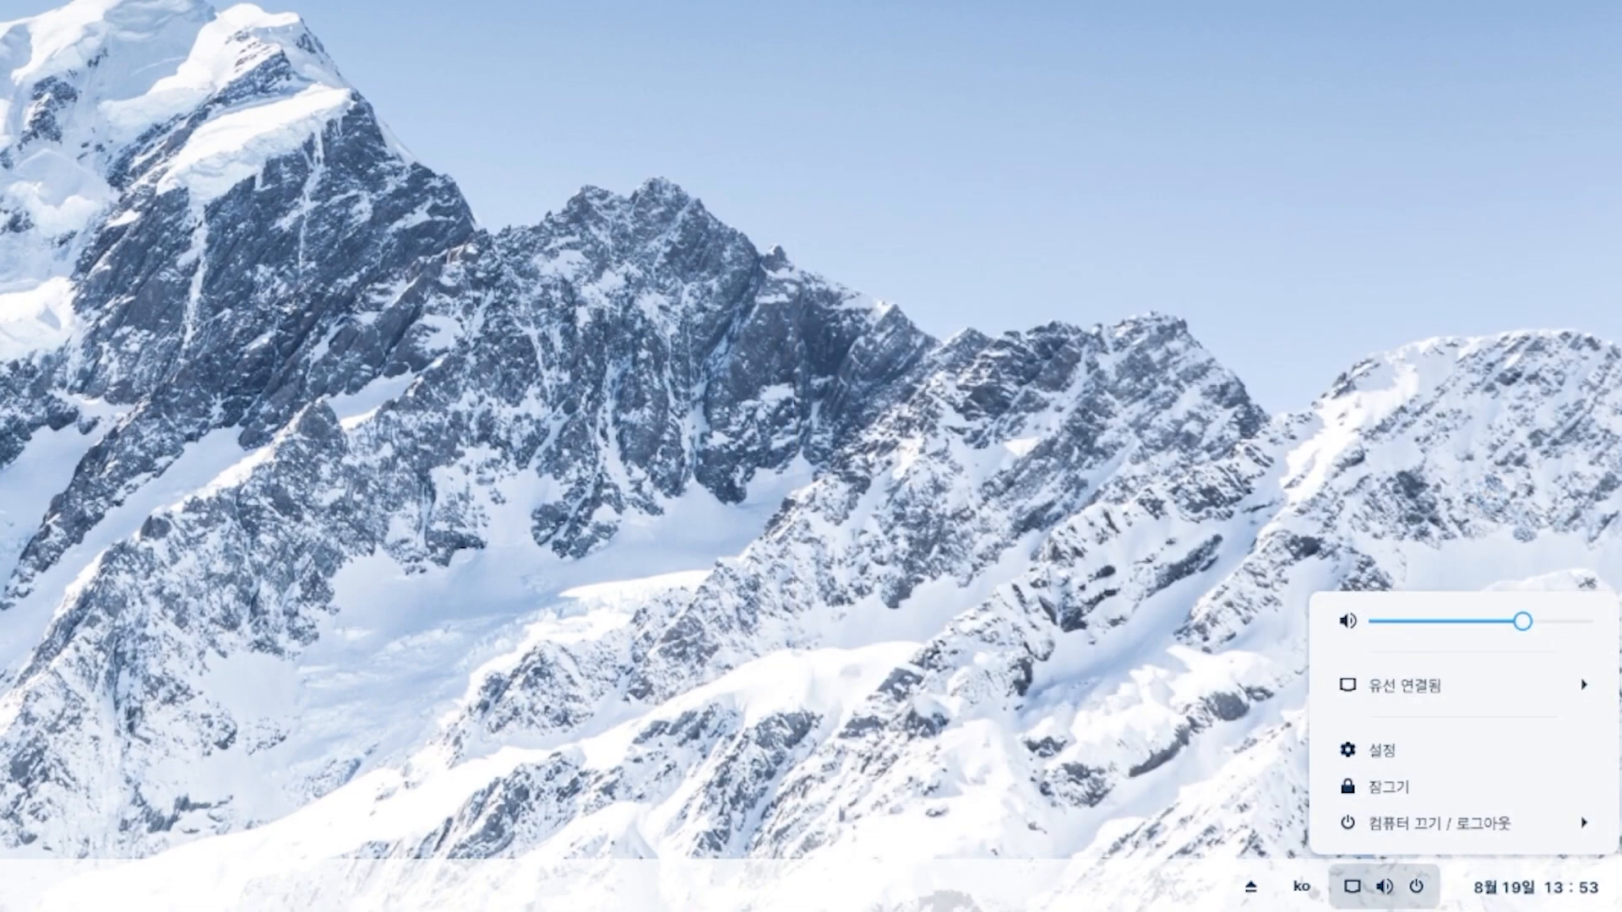
# - Check the keyboard layout and removable media menus, then open the Background settings
pyautogui.click(1301, 887)
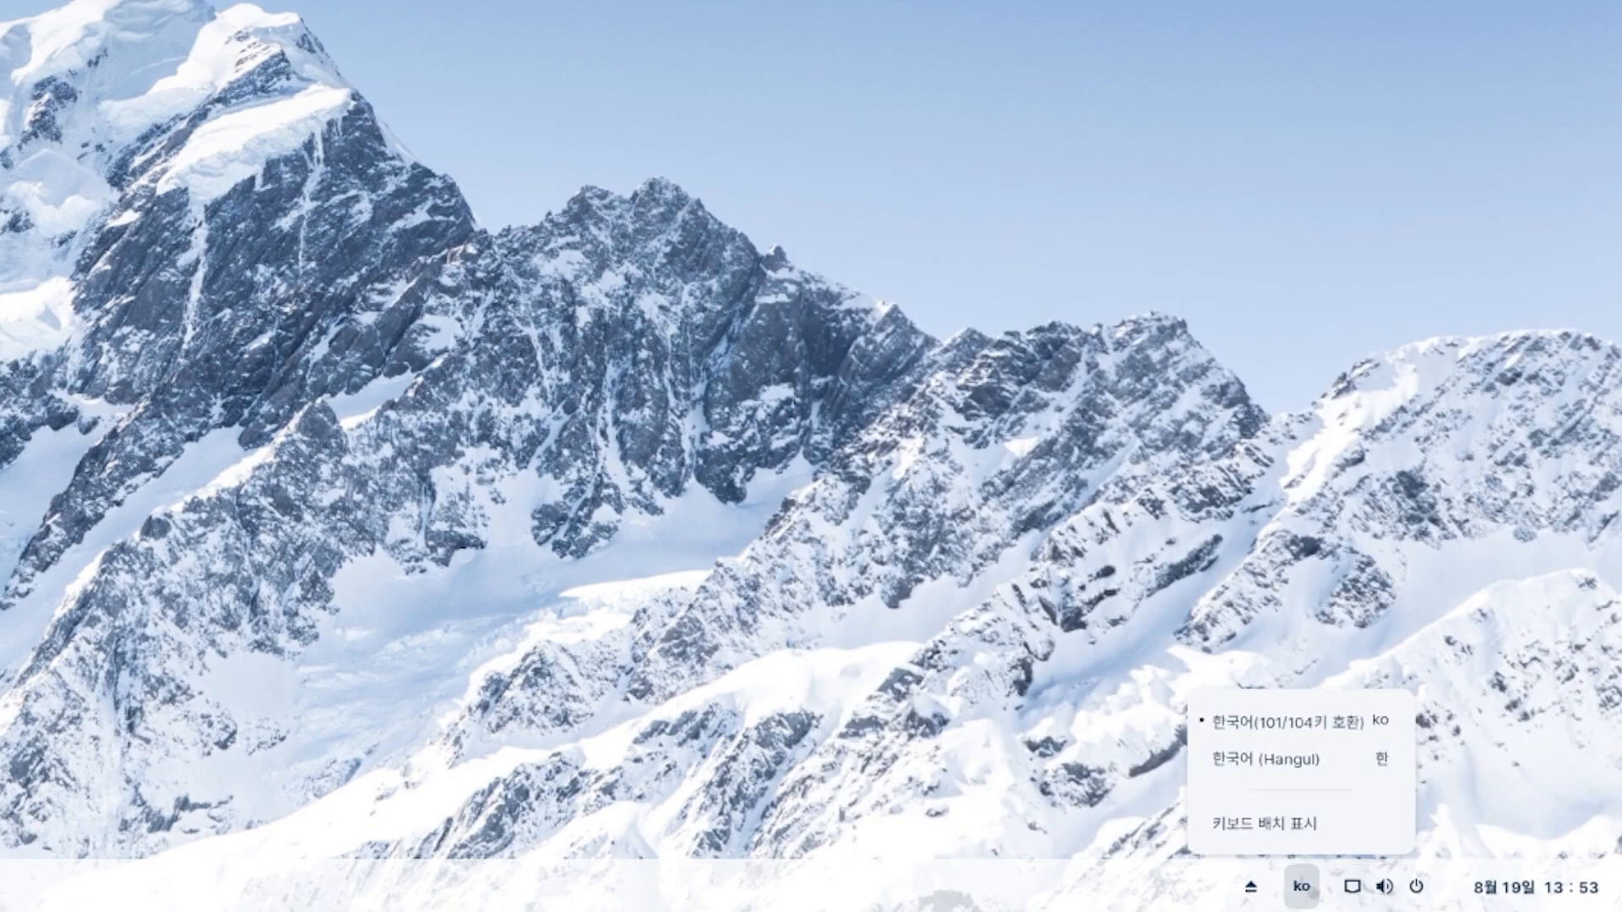
pyautogui.click(1251, 887)
pyautogui.click(1301, 886)
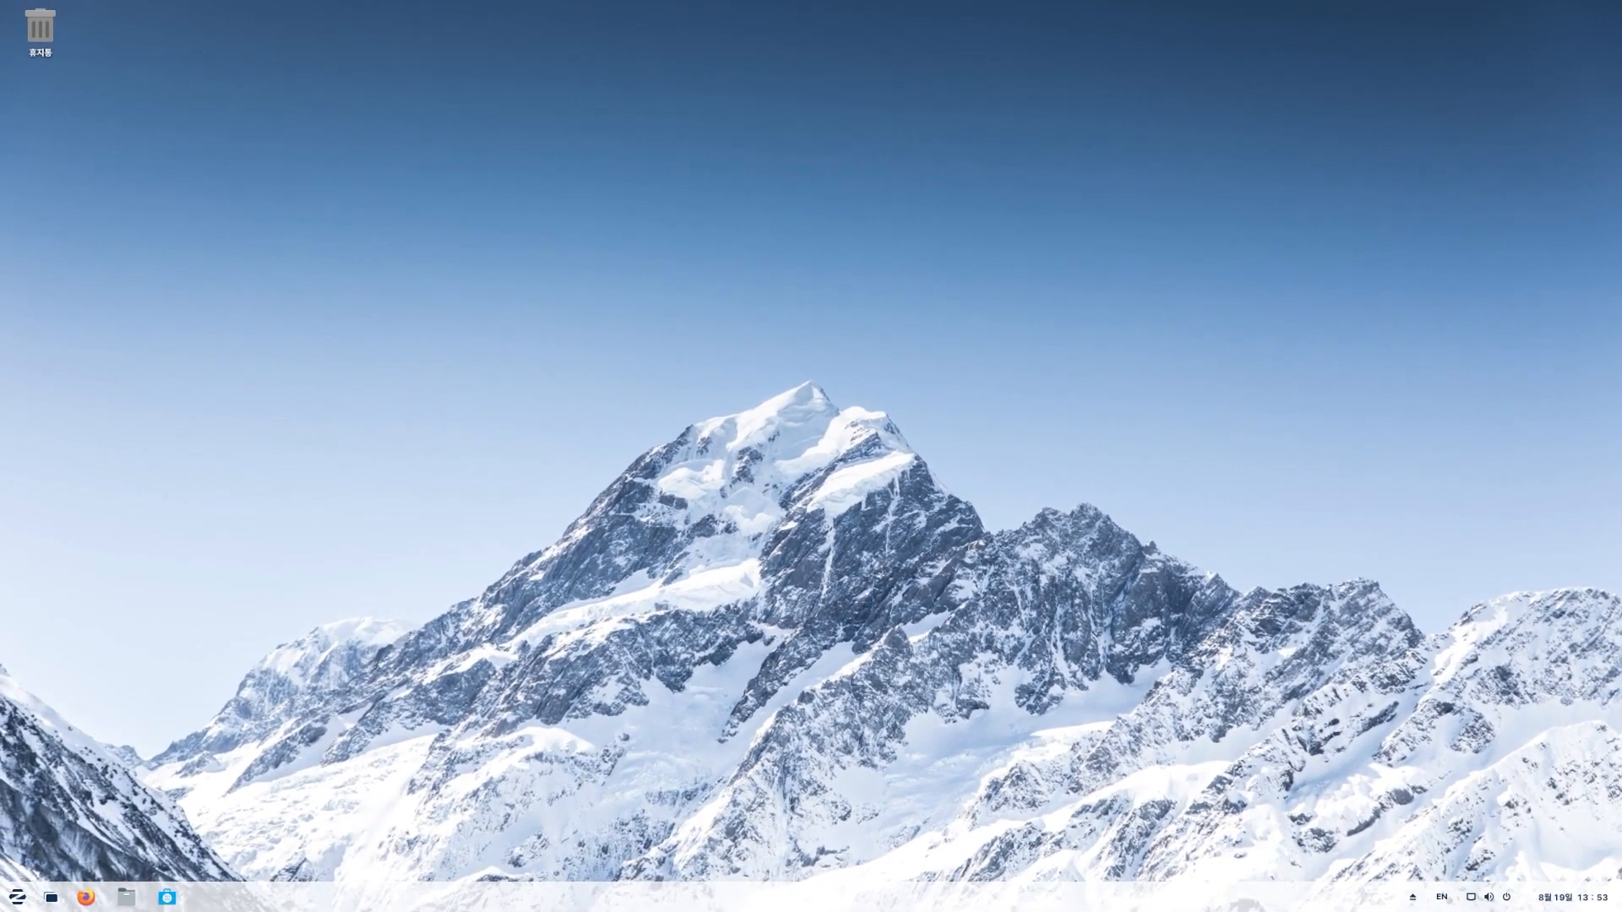
pyautogui.click(1412, 897)
pyautogui.click(1412, 897)
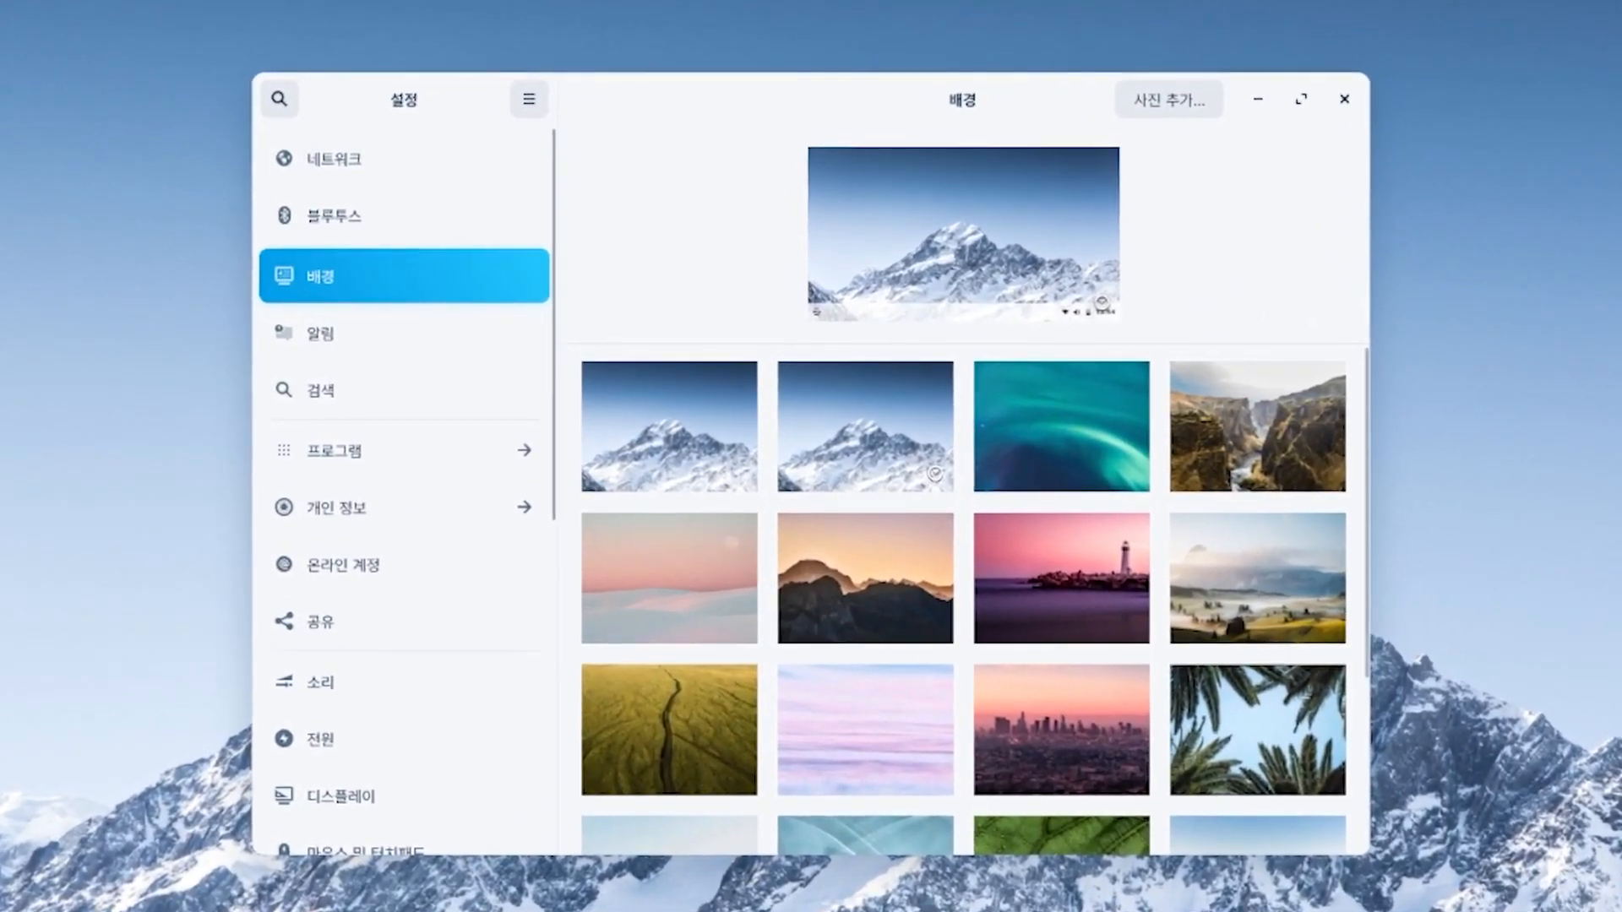
# - Apply the second mountain, aurora, canyon and misty fields wallpapers in turn
pyautogui.click(865, 426)
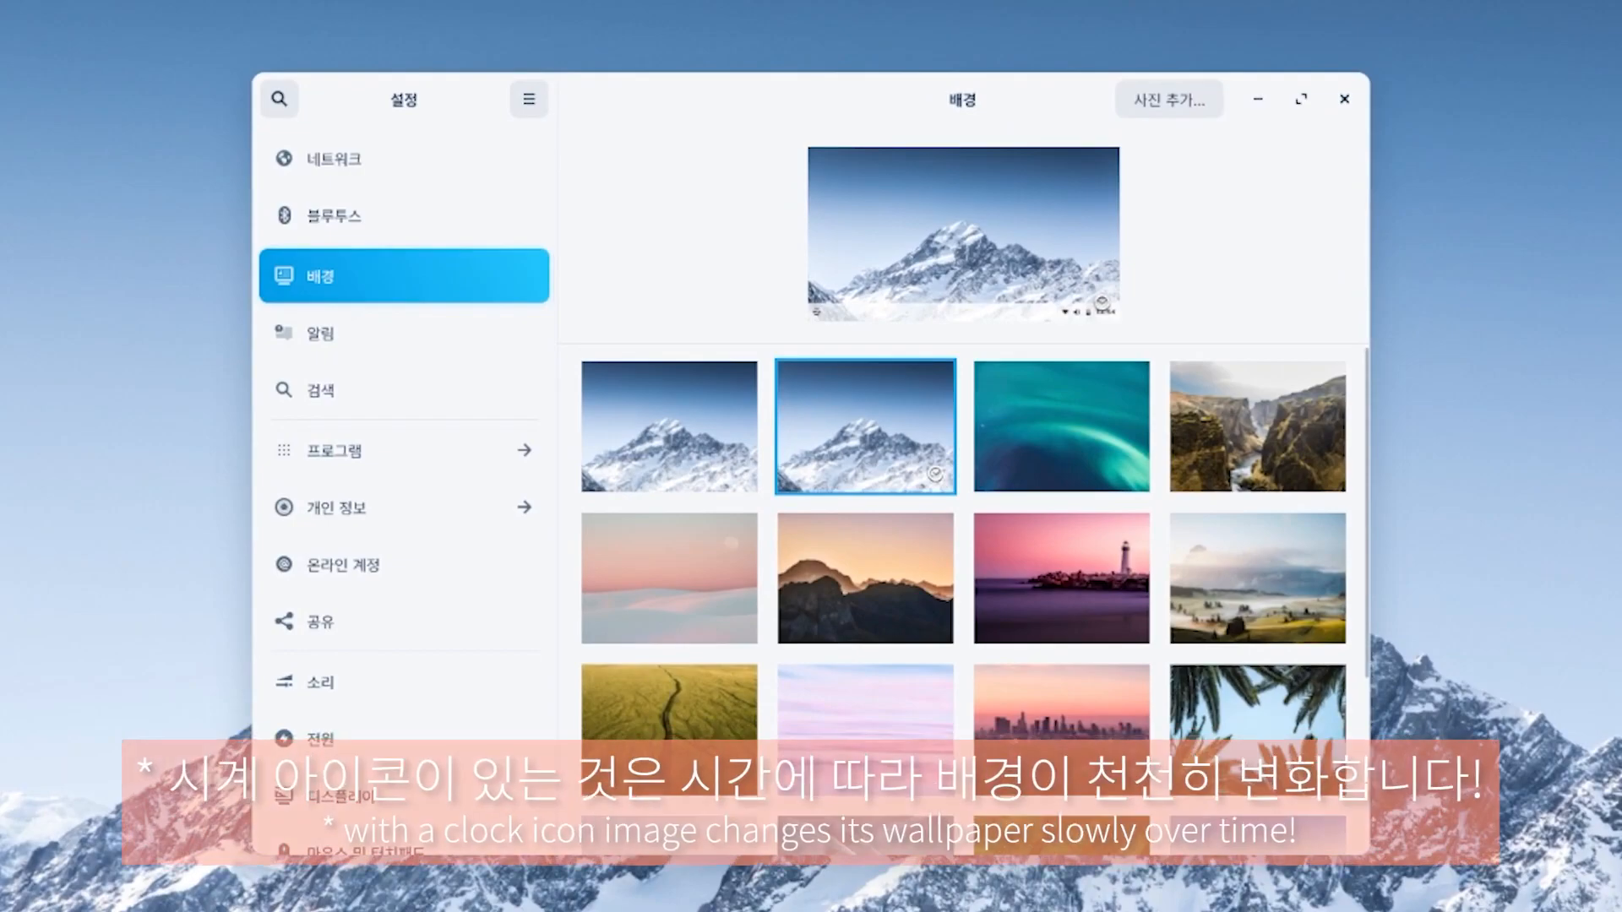
pyautogui.click(1061, 427)
pyautogui.click(1256, 426)
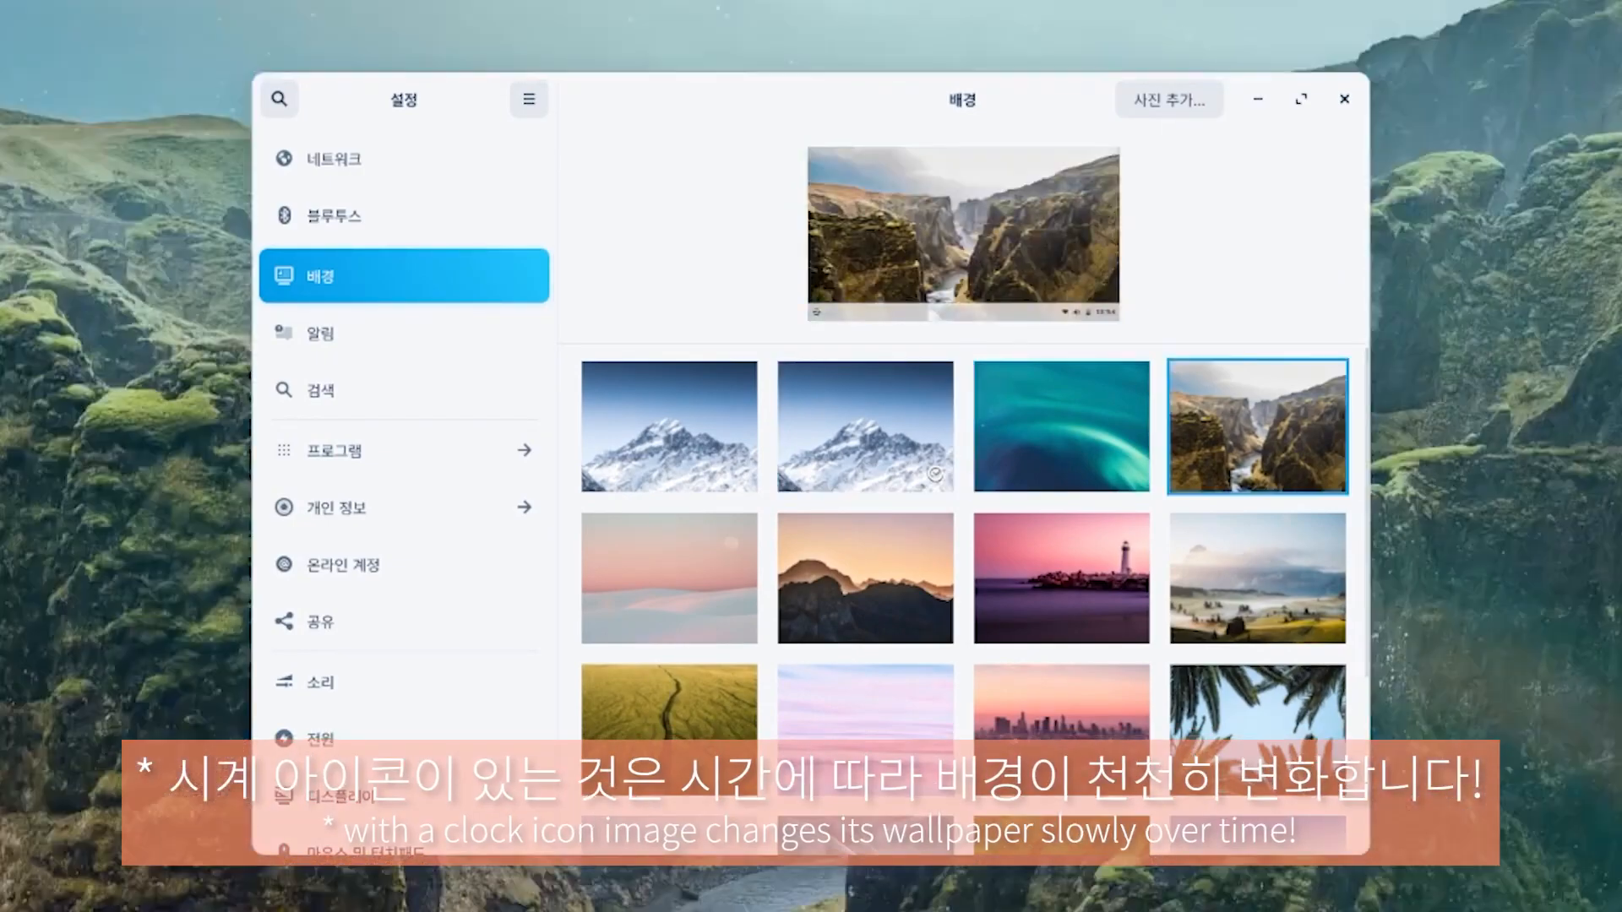
pyautogui.click(1257, 579)
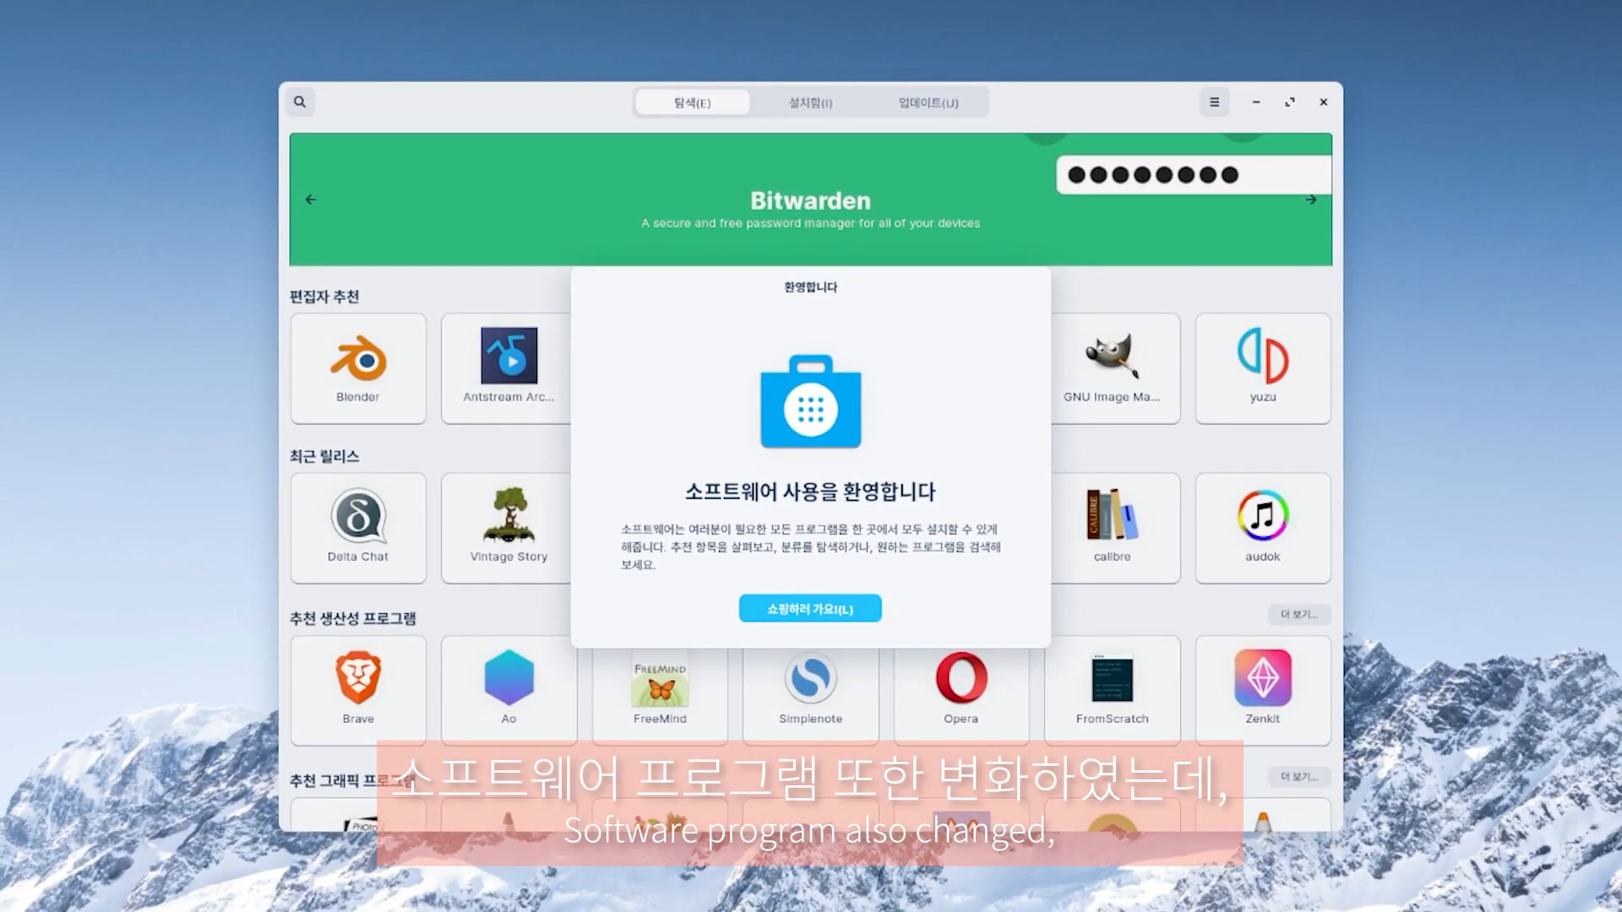
# - Dismiss the Software welcome message and open VLC's details page
pyautogui.click(810, 609)
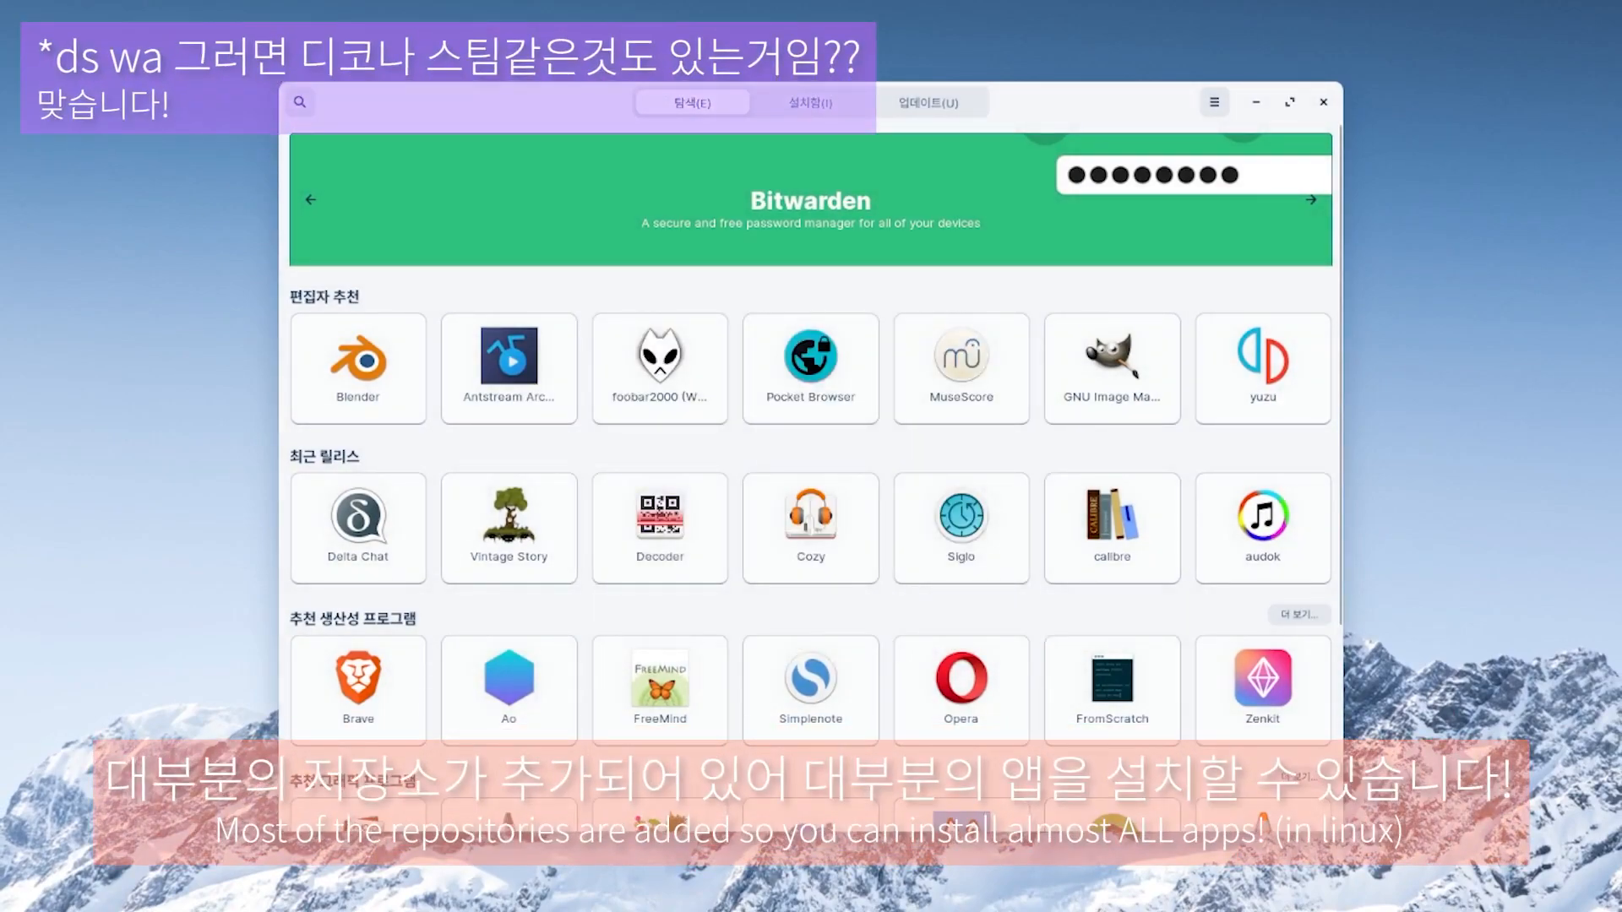
pyautogui.scroll(-1, 810, 456)
pyautogui.scroll(-3, 810, 477)
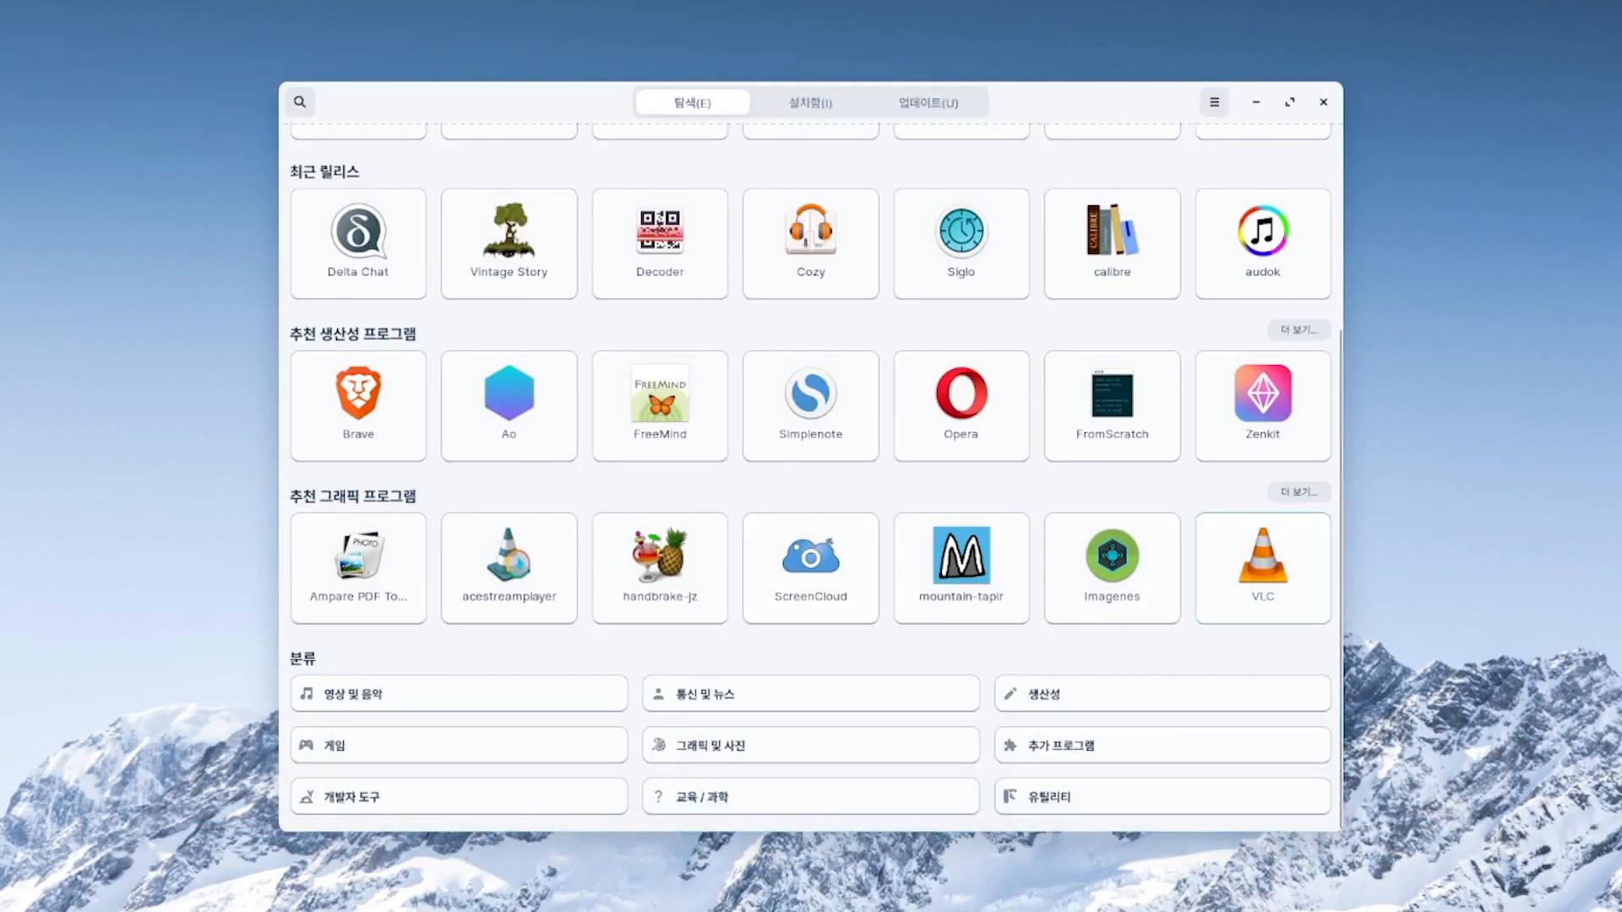
pyautogui.click(1263, 568)
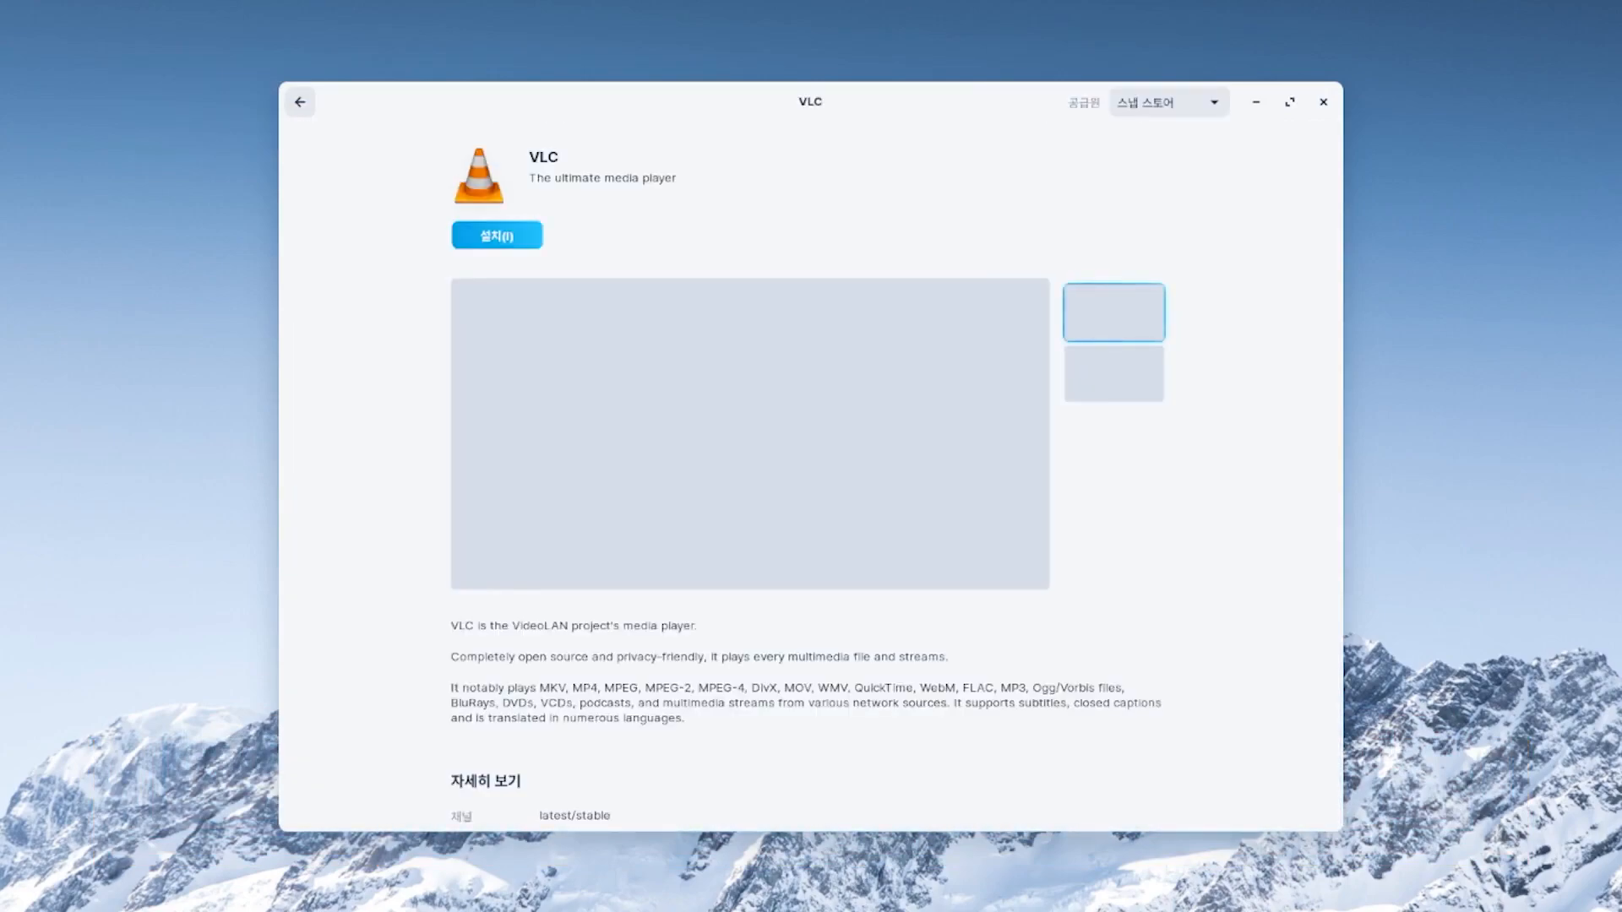
# - Choose the Snap latest/stable source for VLC and start installing it
pyautogui.click(1169, 102)
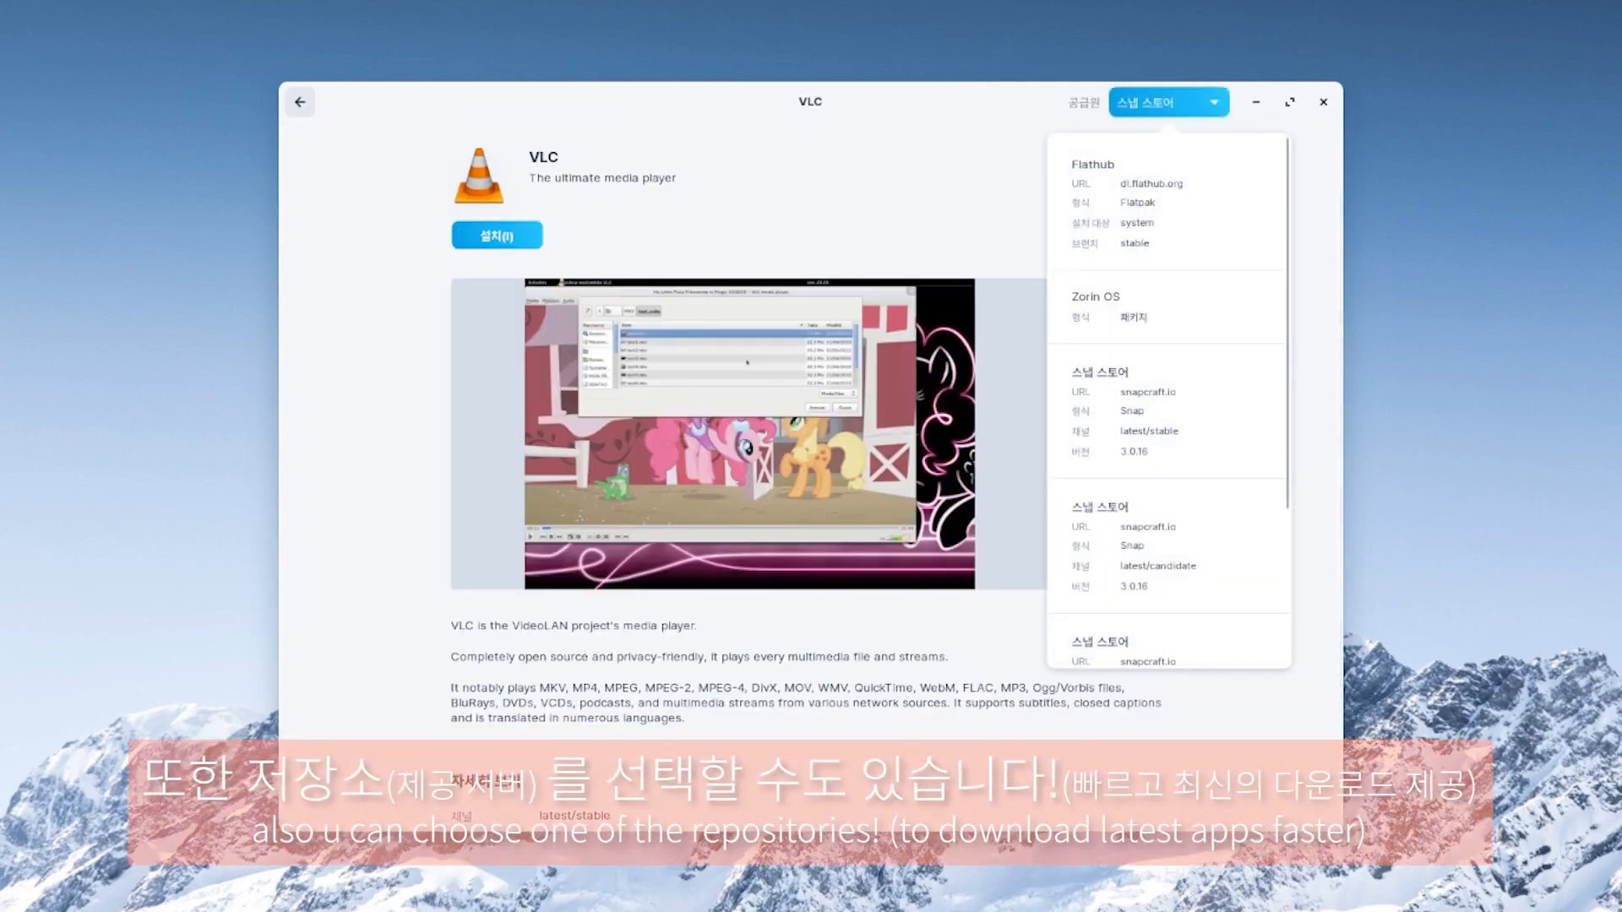
pyautogui.scroll(-4, 1168, 380)
pyautogui.scroll(4, 1168, 380)
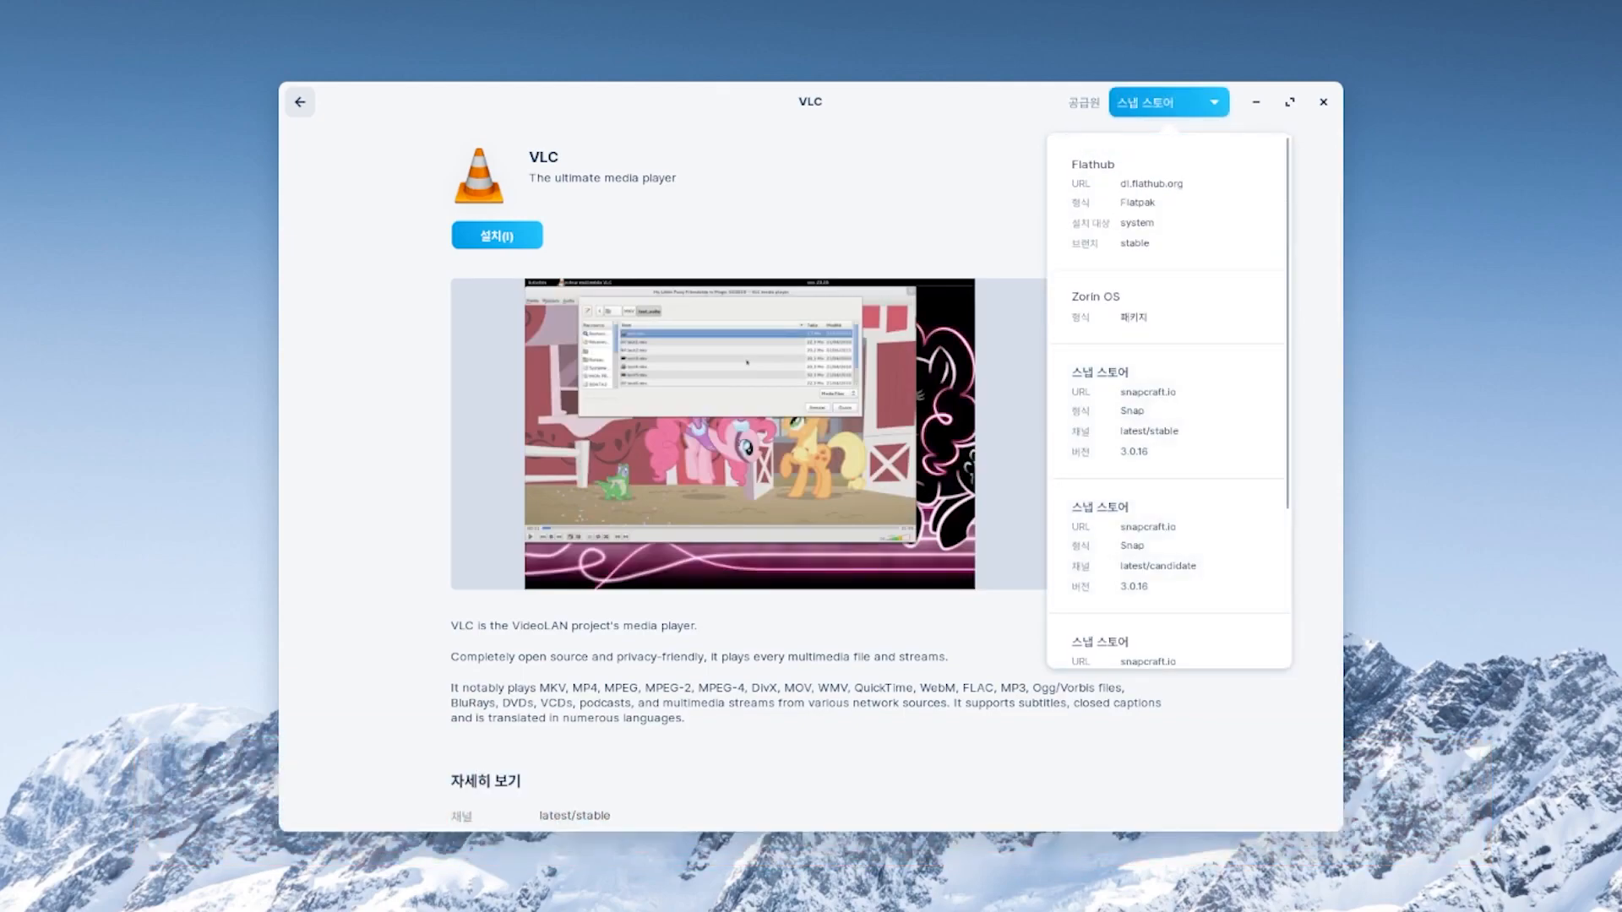
pyautogui.click(1169, 410)
pyautogui.click(497, 235)
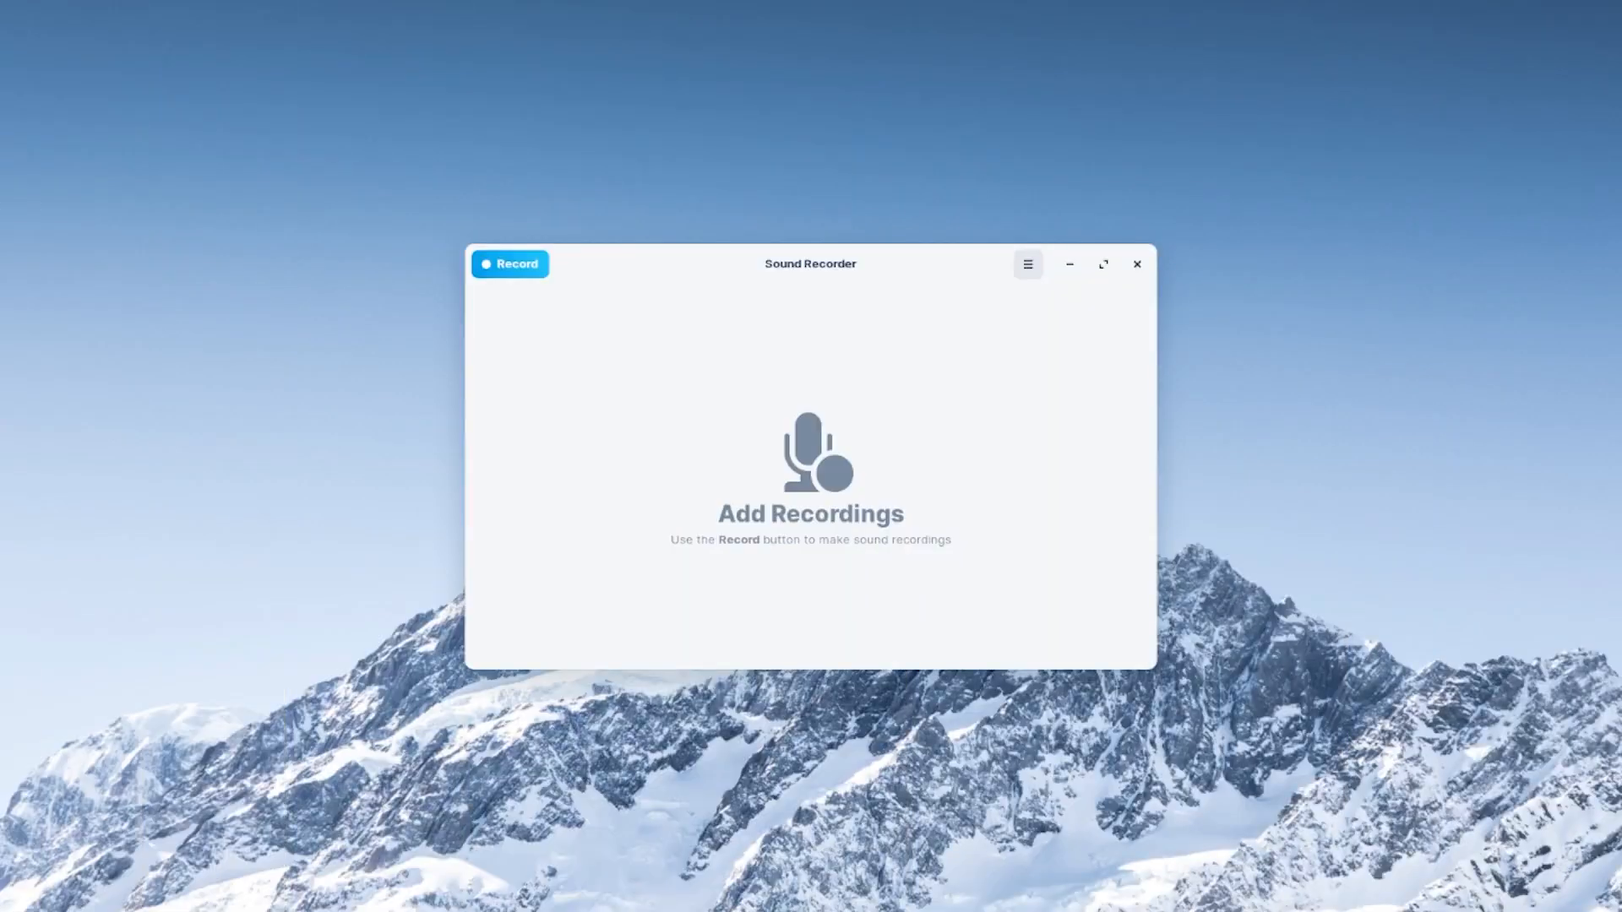
# - View the Vorbis, Opus, FLAC, MP3 and M4A format choices in Sound Recorder's menu
pyautogui.click(1028, 265)
pyautogui.click(1028, 317)
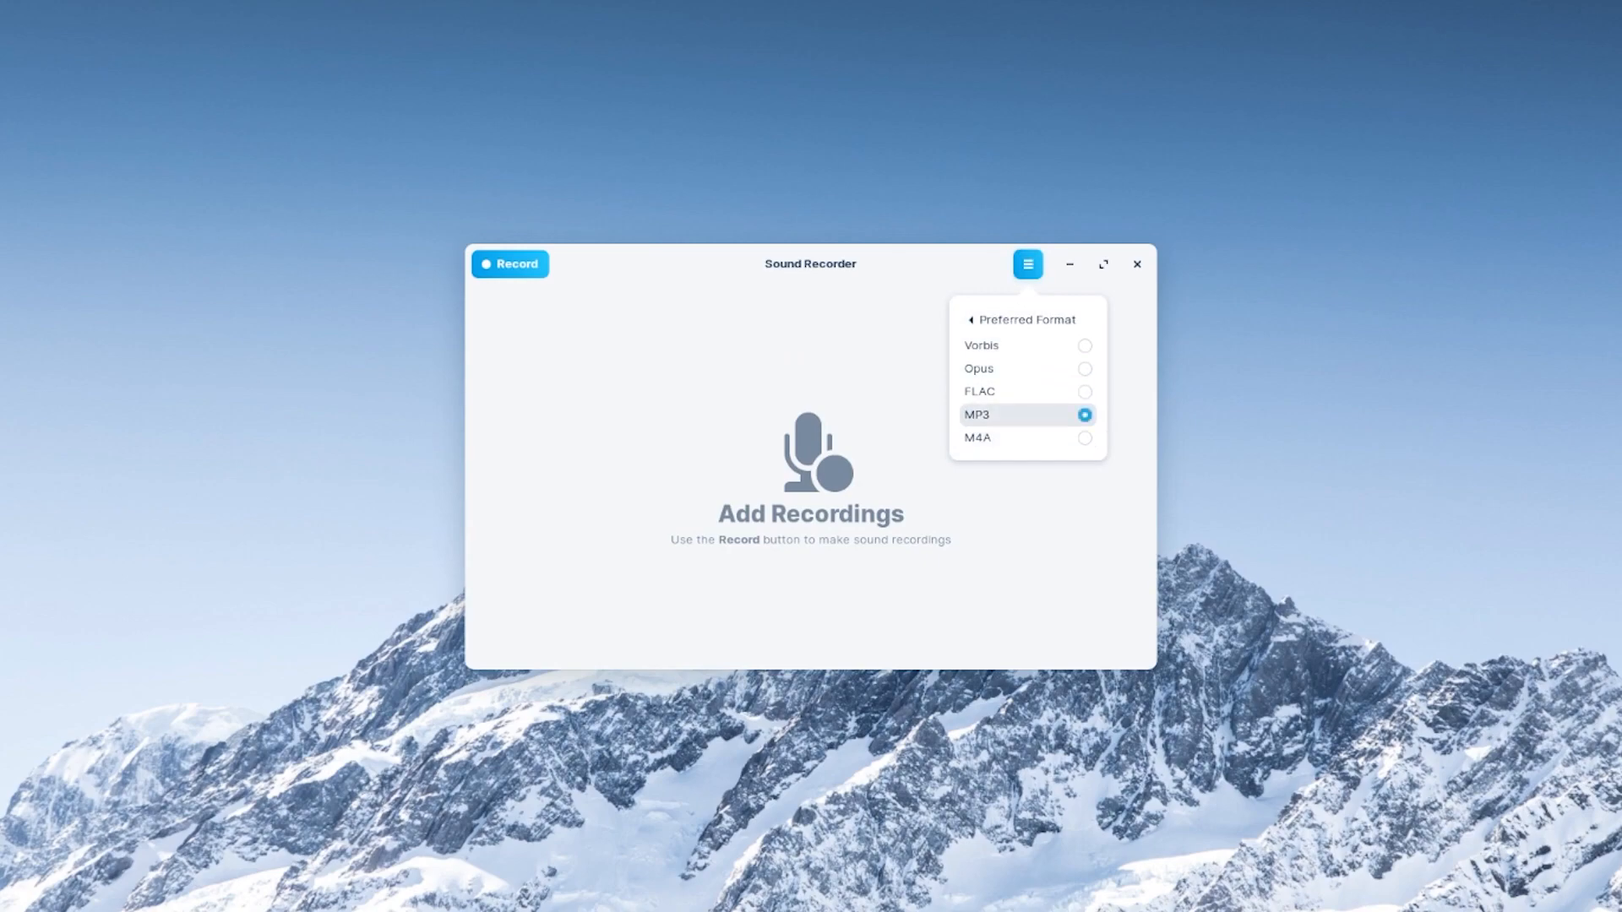
pyautogui.click(1022, 320)
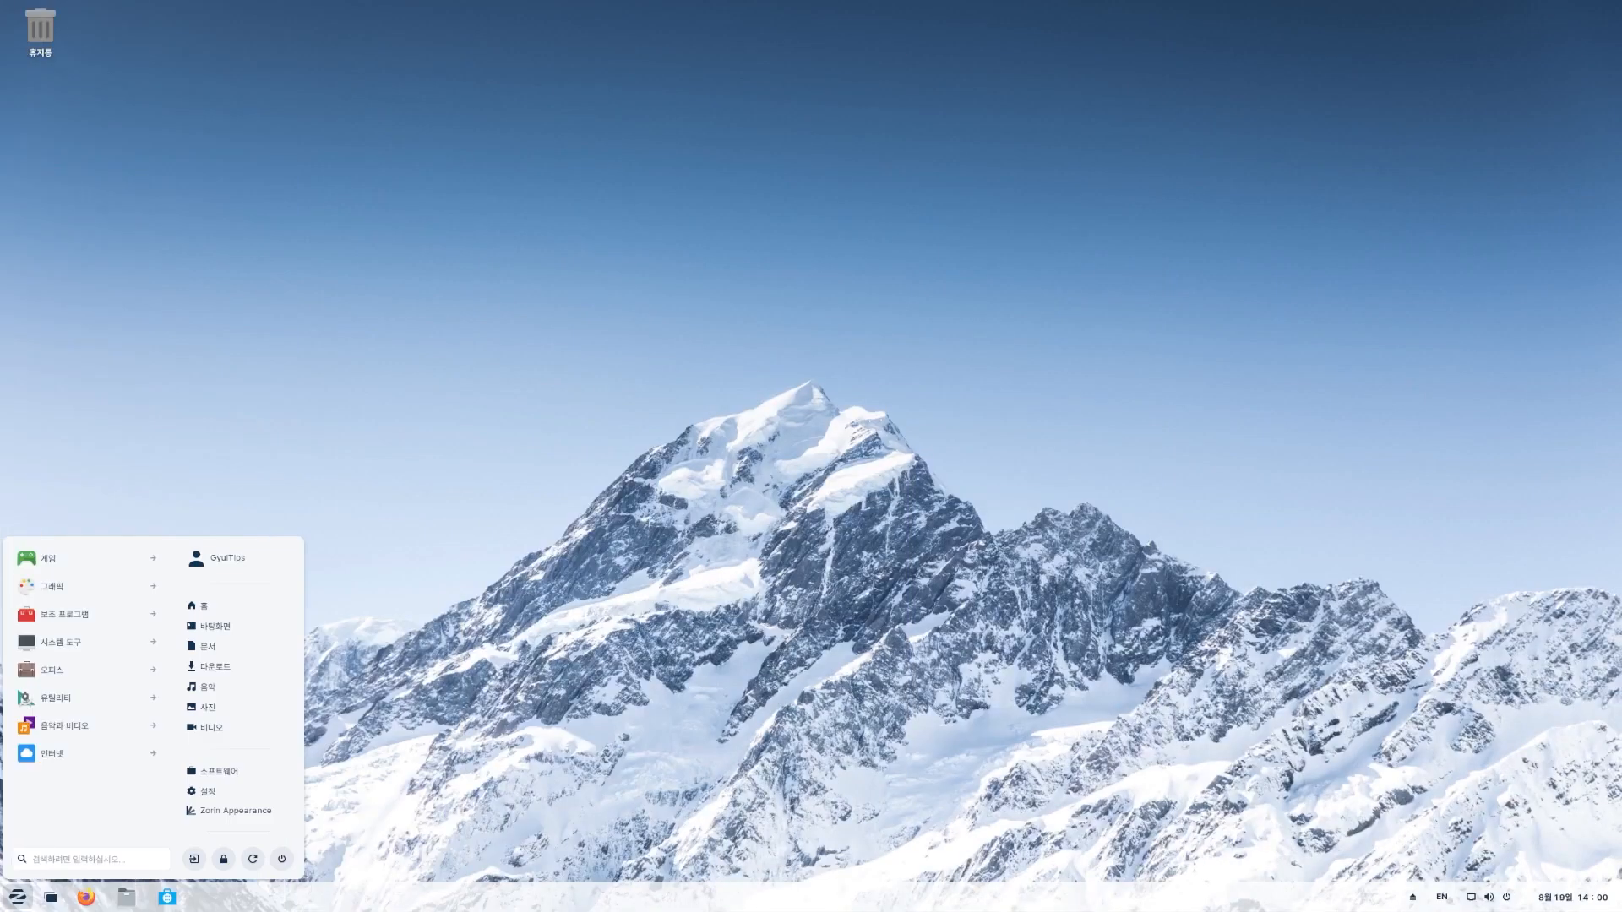
# - Add a Google account under Settings > Online Accounts, entering the account e-mail and allowing access
pyautogui.click(221, 791)
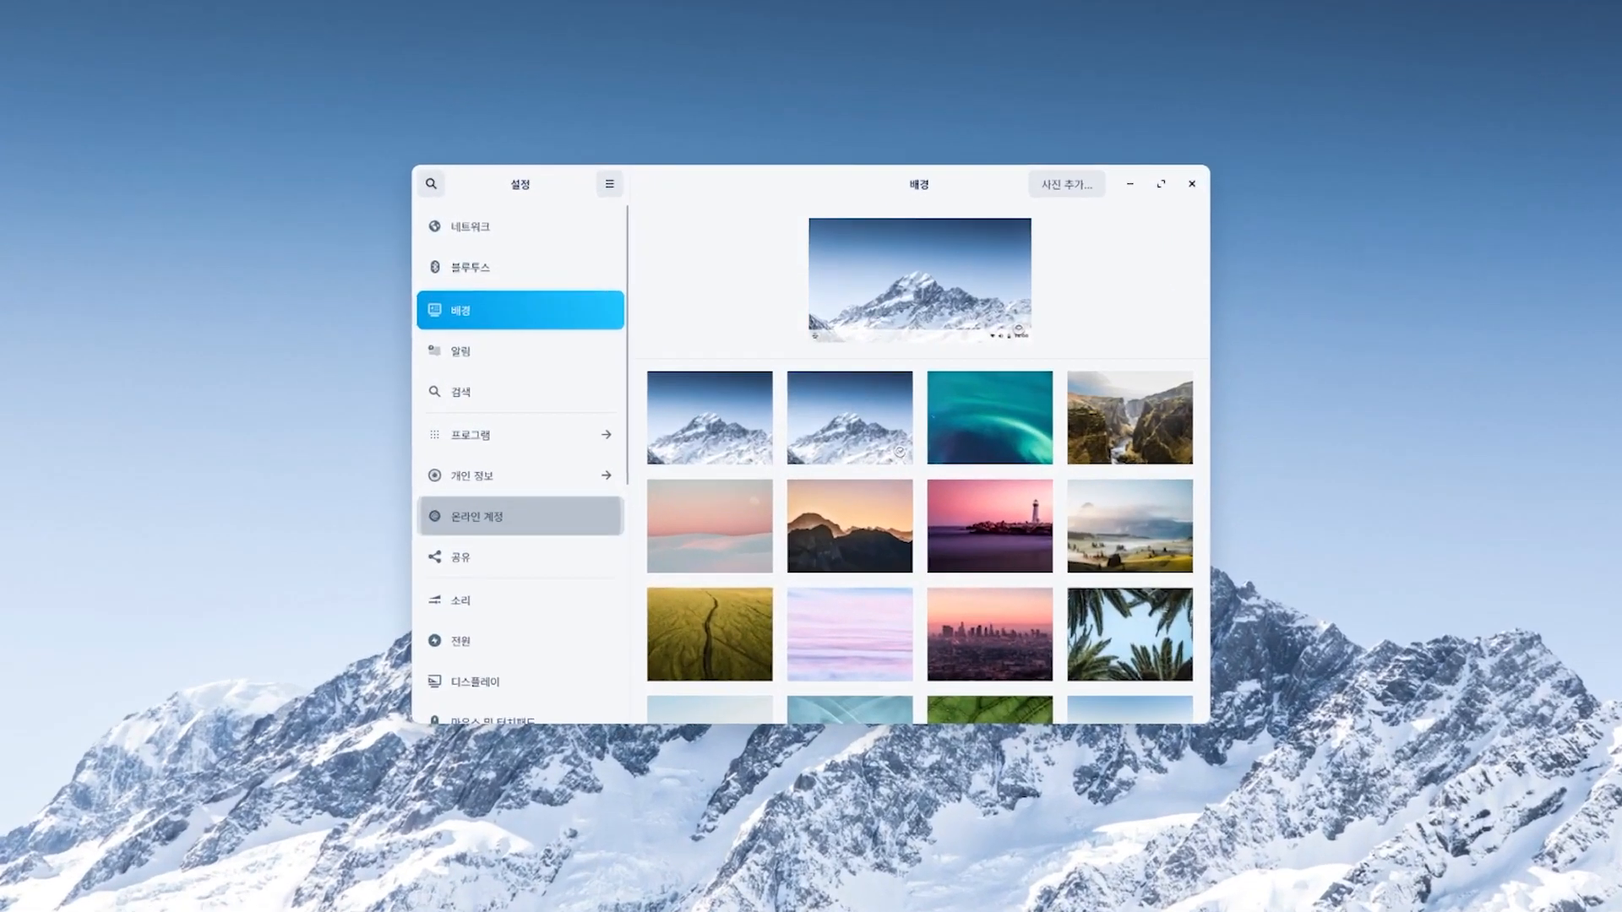
pyautogui.click(552, 491)
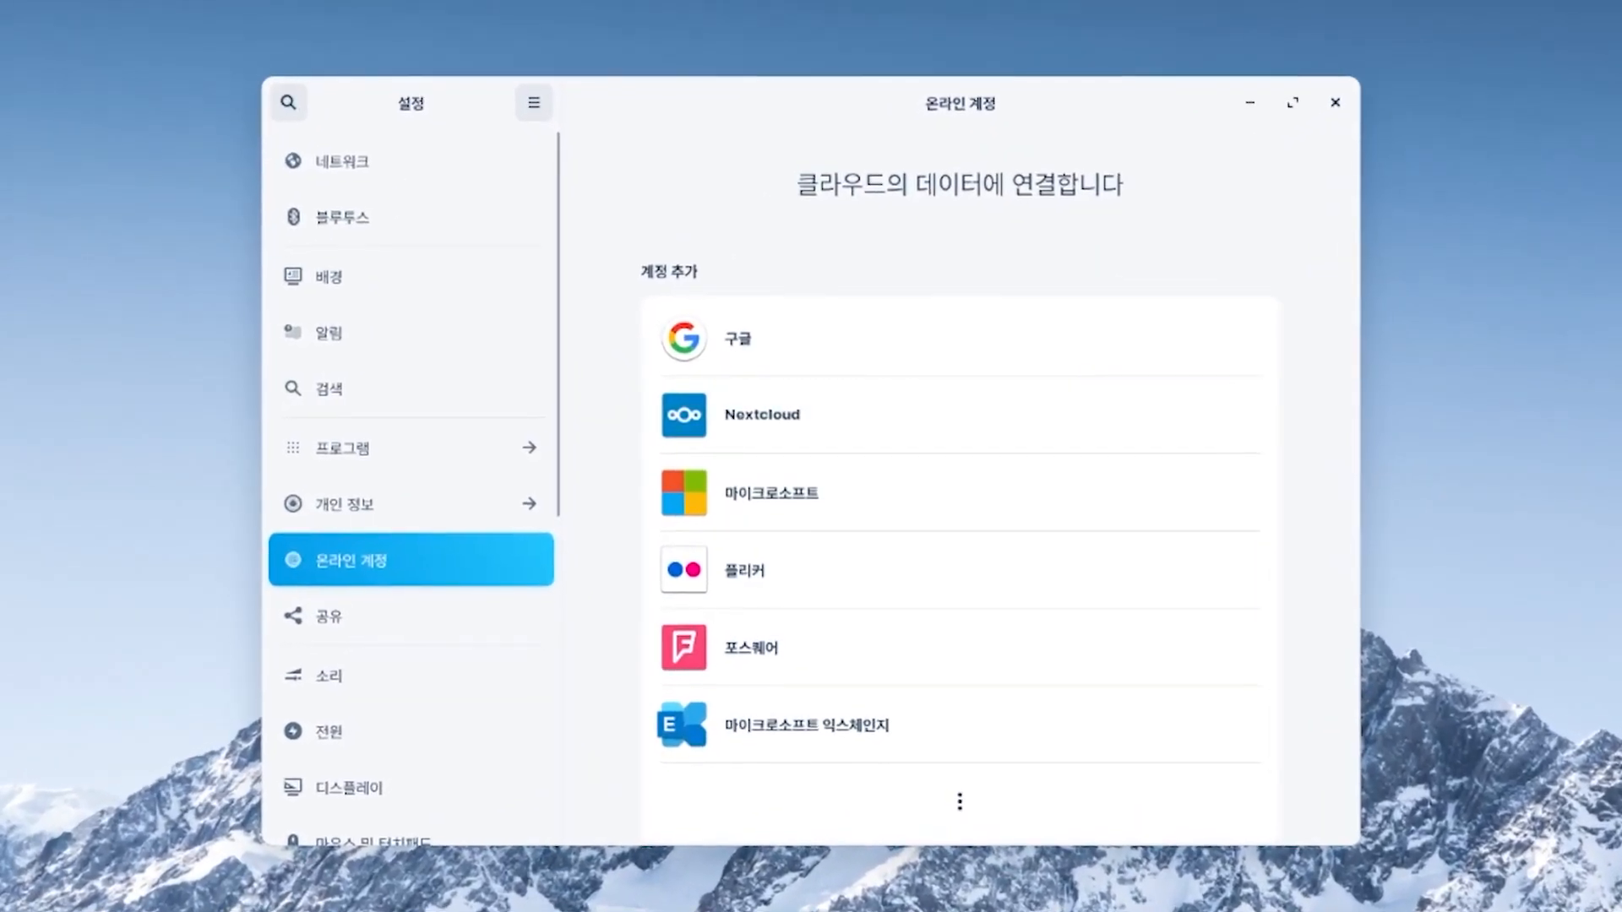
pyautogui.click(734, 337)
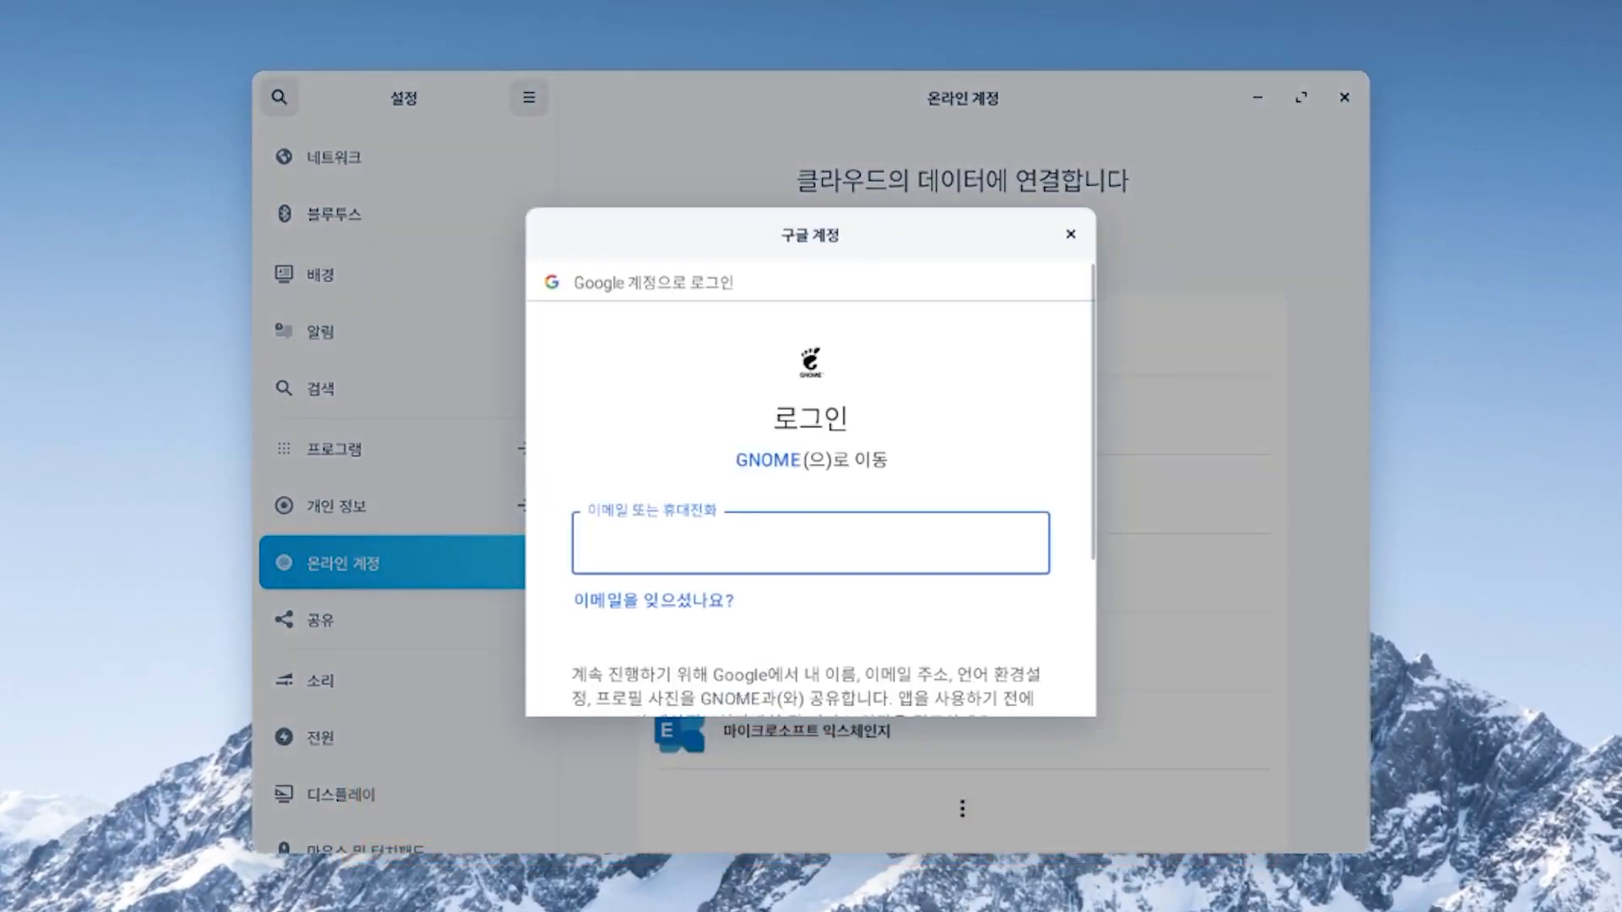
pyautogui.press('Return')
pyautogui.press('Return')
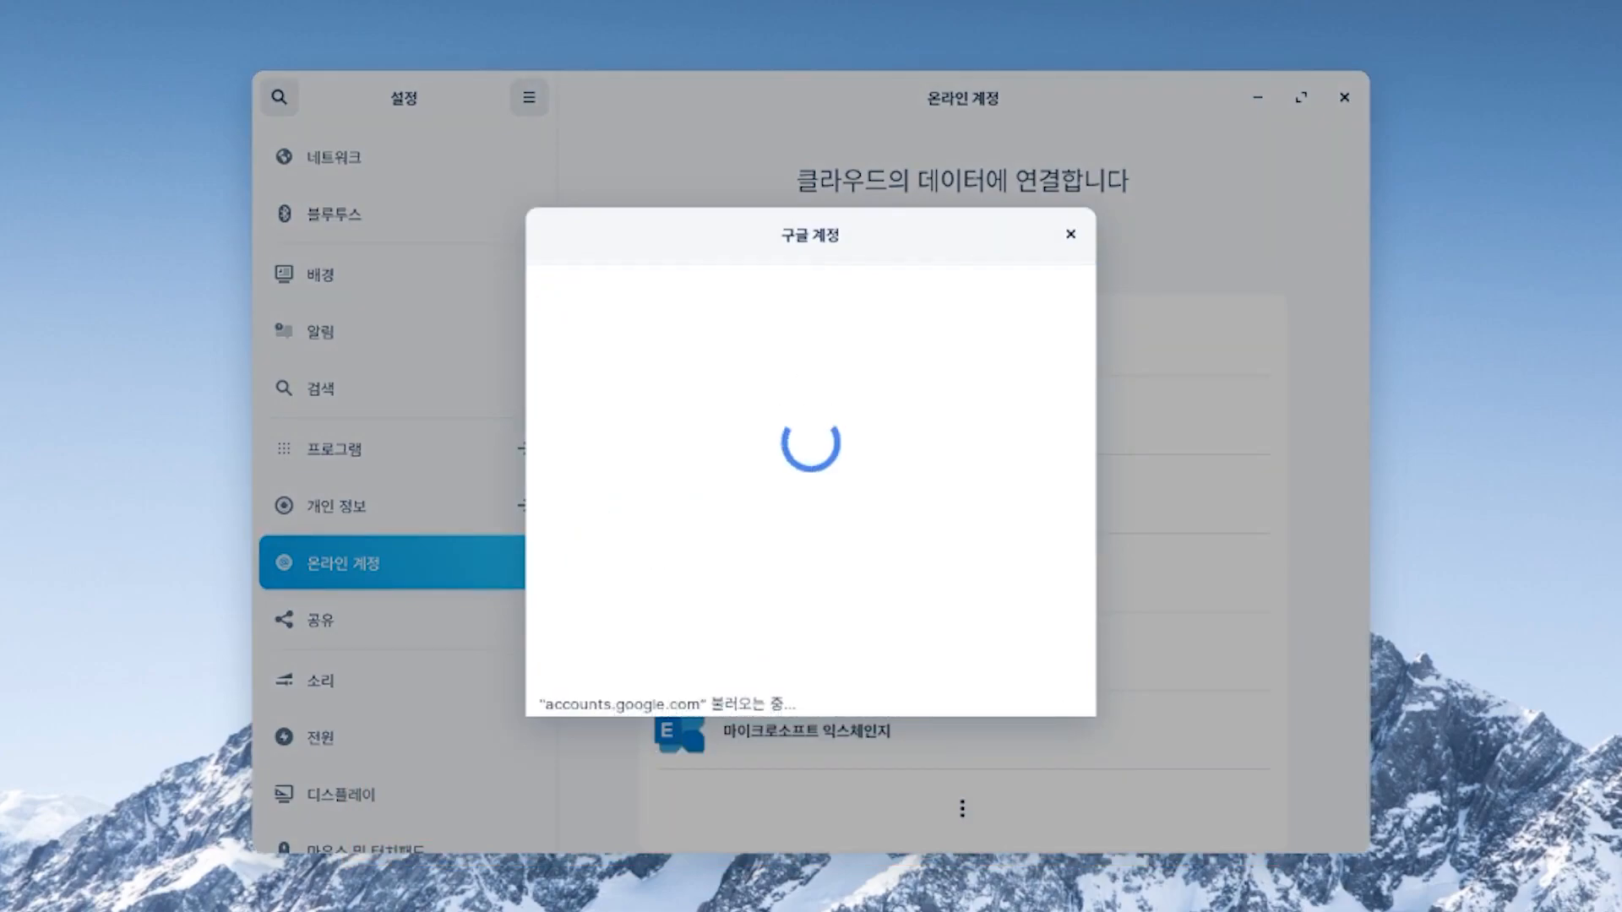
pyautogui.scroll(-10, 811, 506)
pyautogui.click(929, 600)
# - Protect the account with a new keyring password and close the account details dialog
pyautogui.write('••••••••••')
pyautogui.press('Tab')
pyautogui.write('••••••••••')
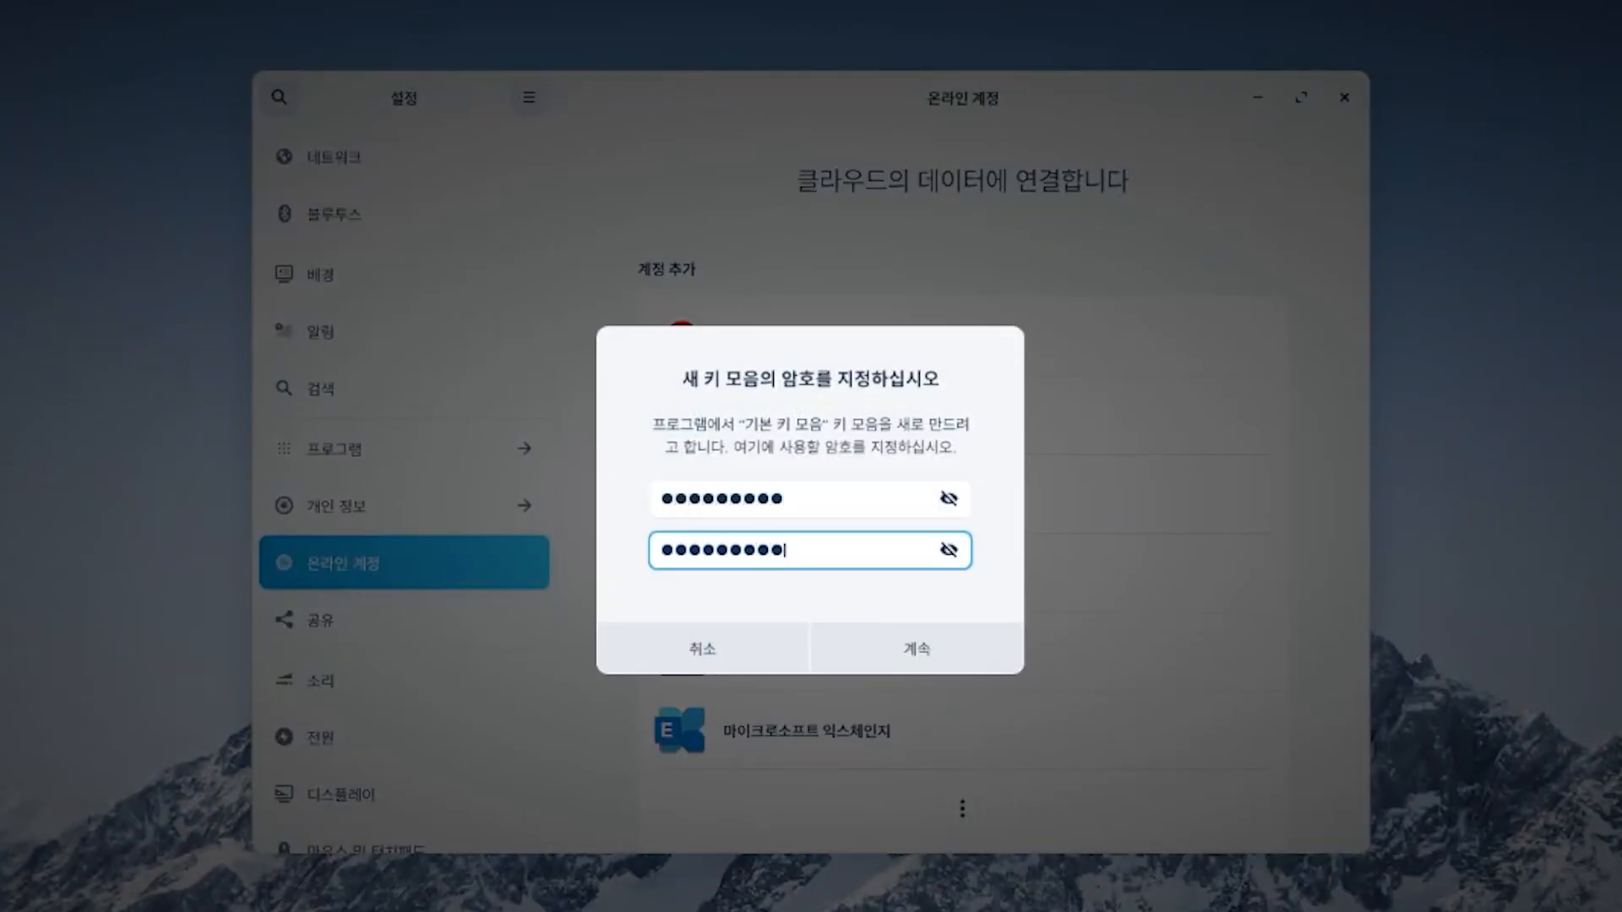
pyautogui.press('Return')
pyautogui.press('Escape')
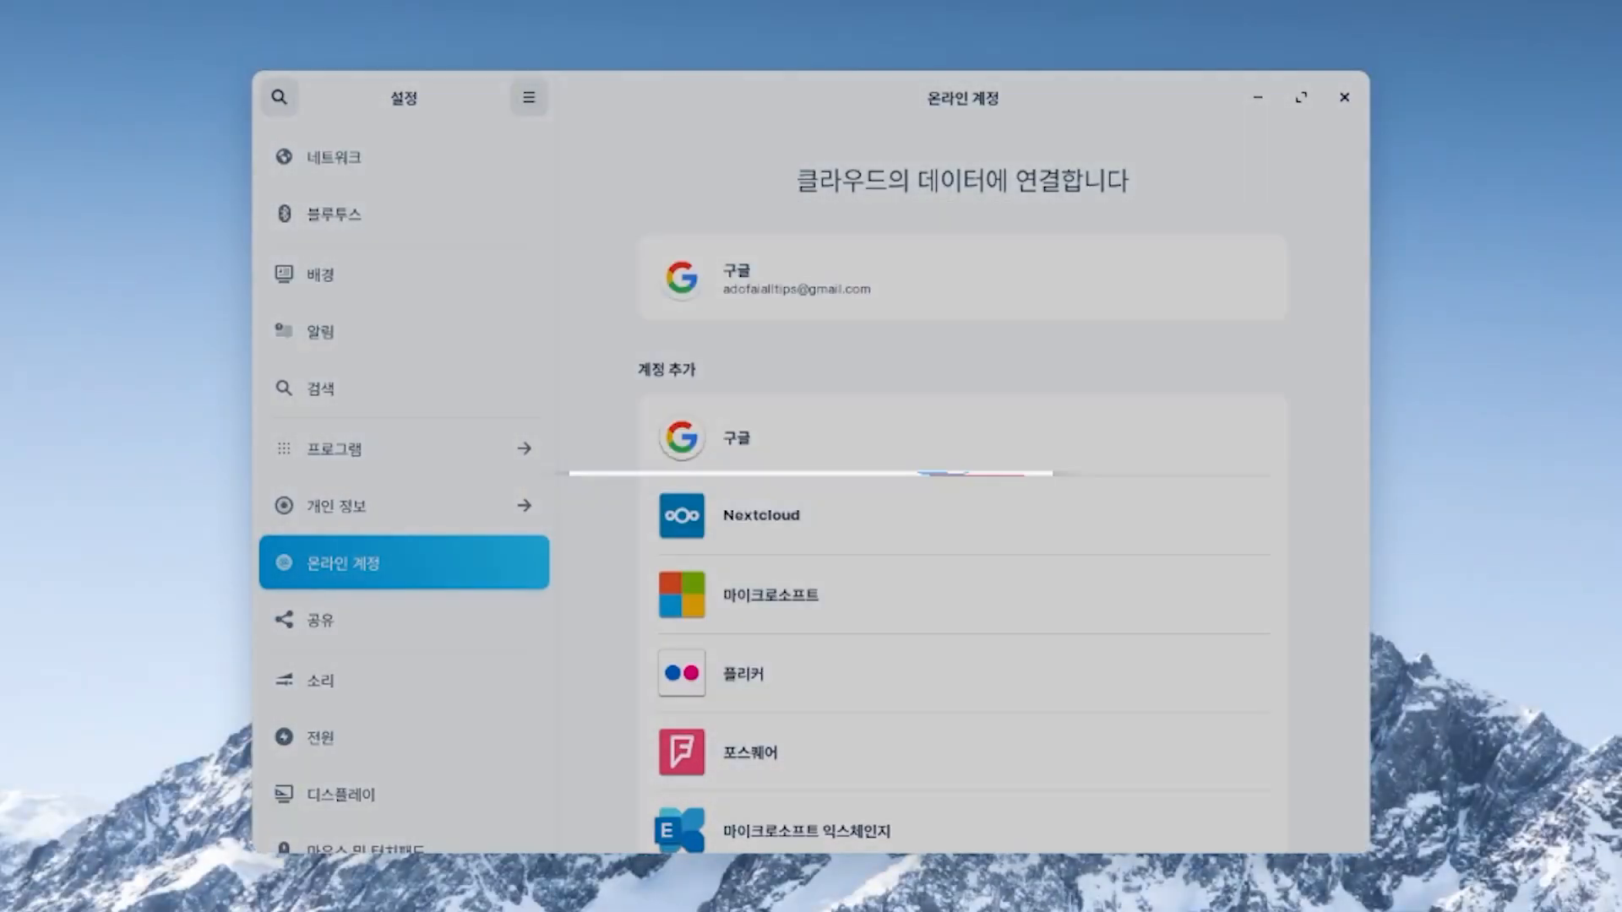
# - Browse the Google Drive folder in Files and play the 아웃트로.mp4 video
pyautogui.press('super+e')
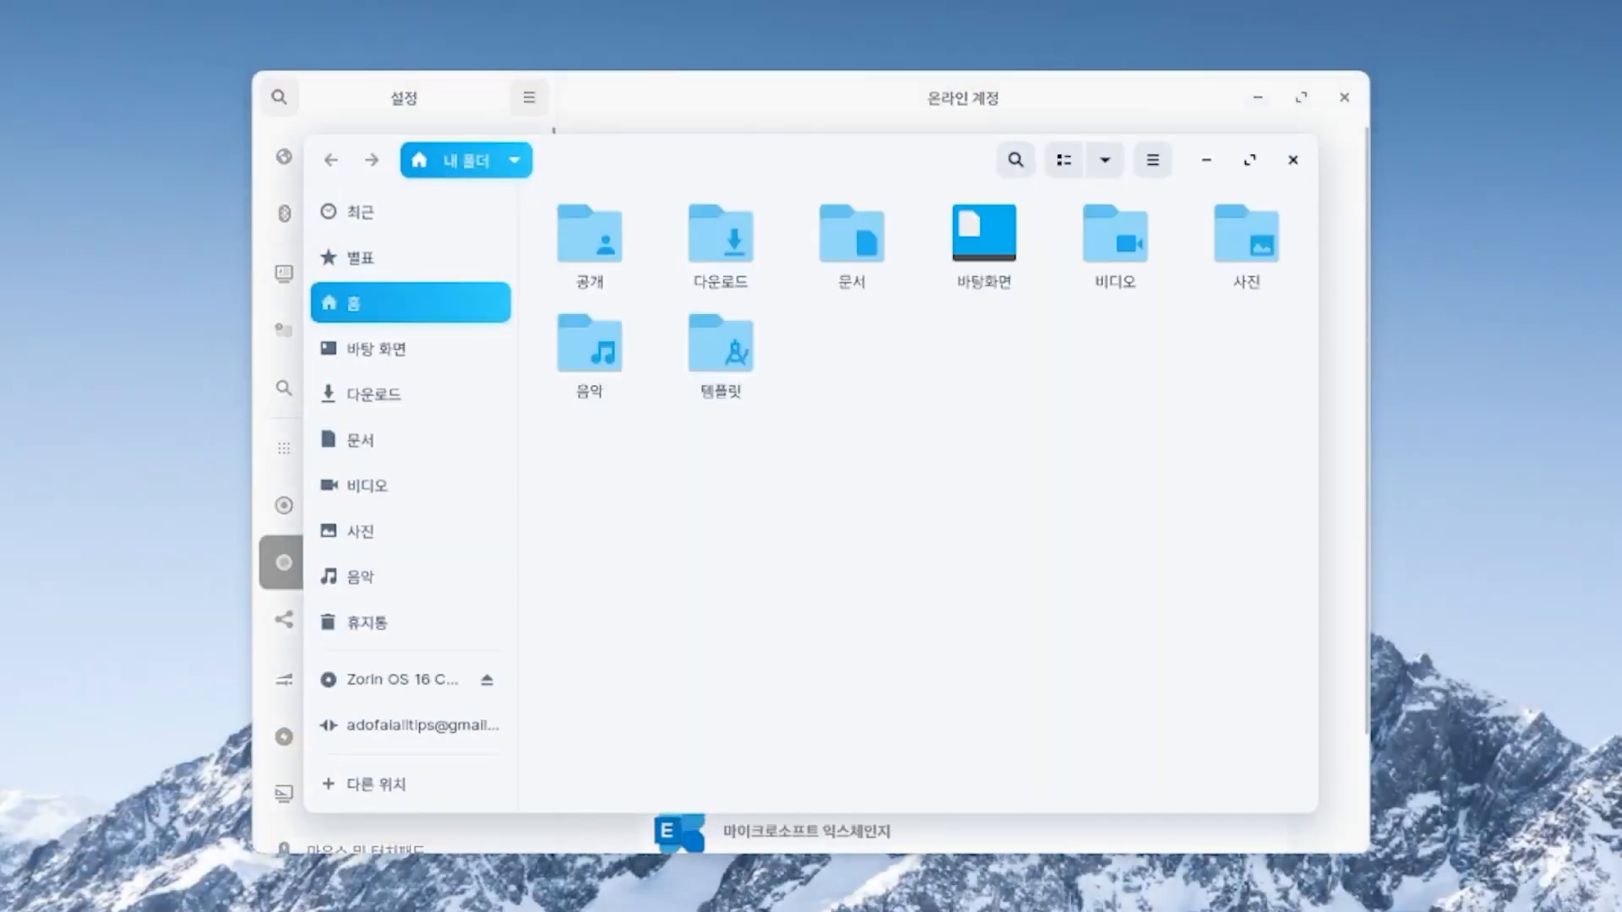
pyautogui.click(411, 725)
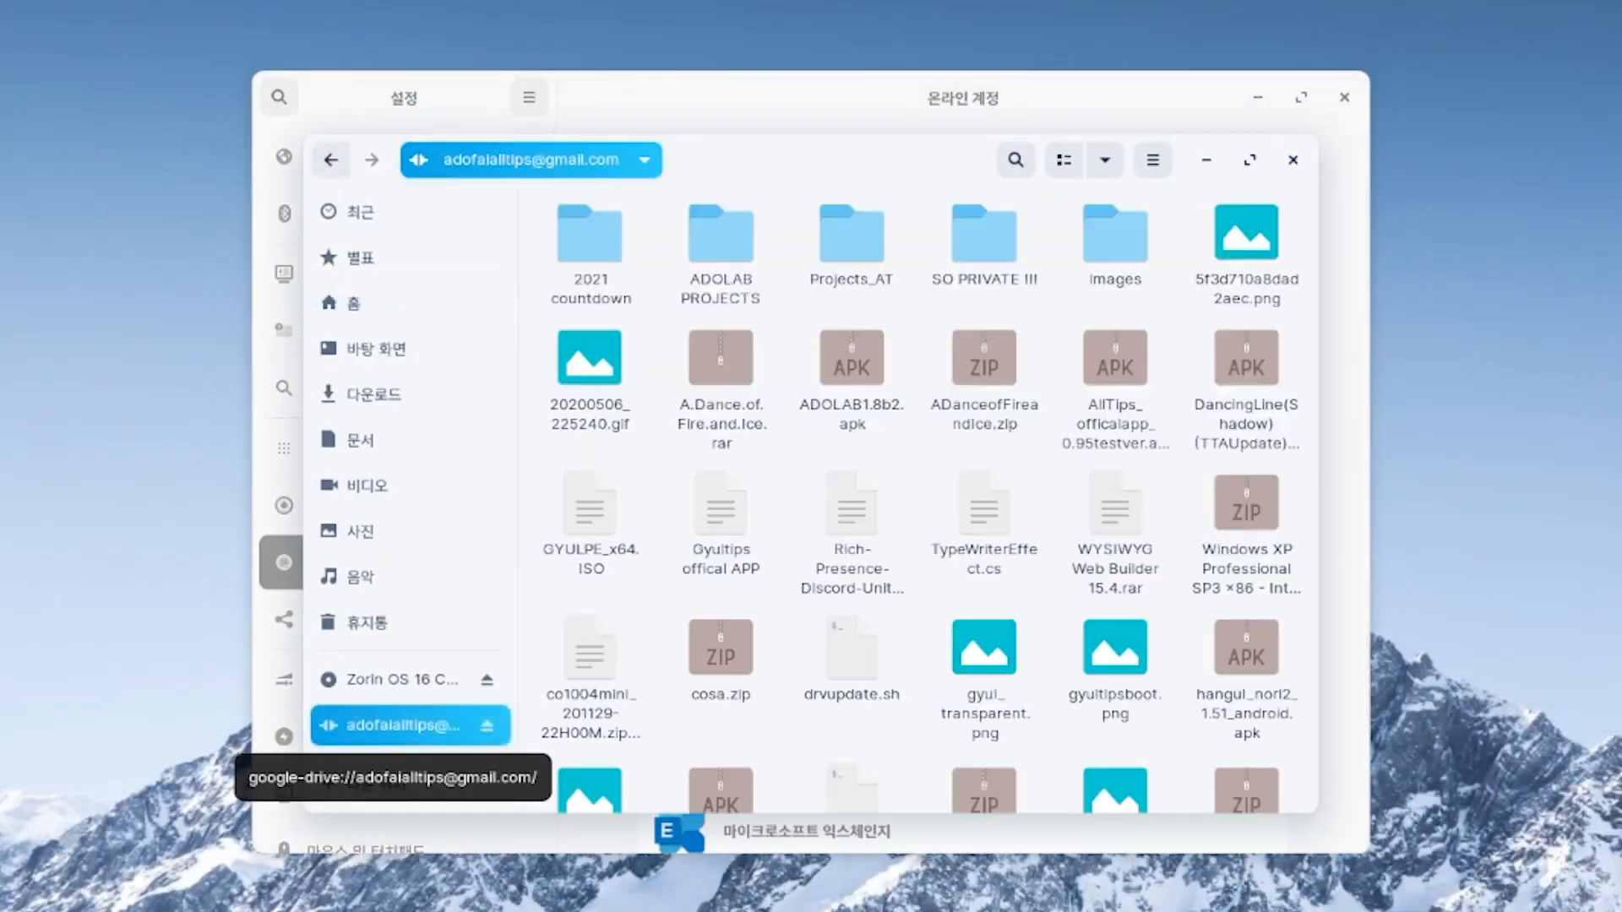
pyautogui.scroll(-3, 929, 498)
pyautogui.scroll(3, 929, 498)
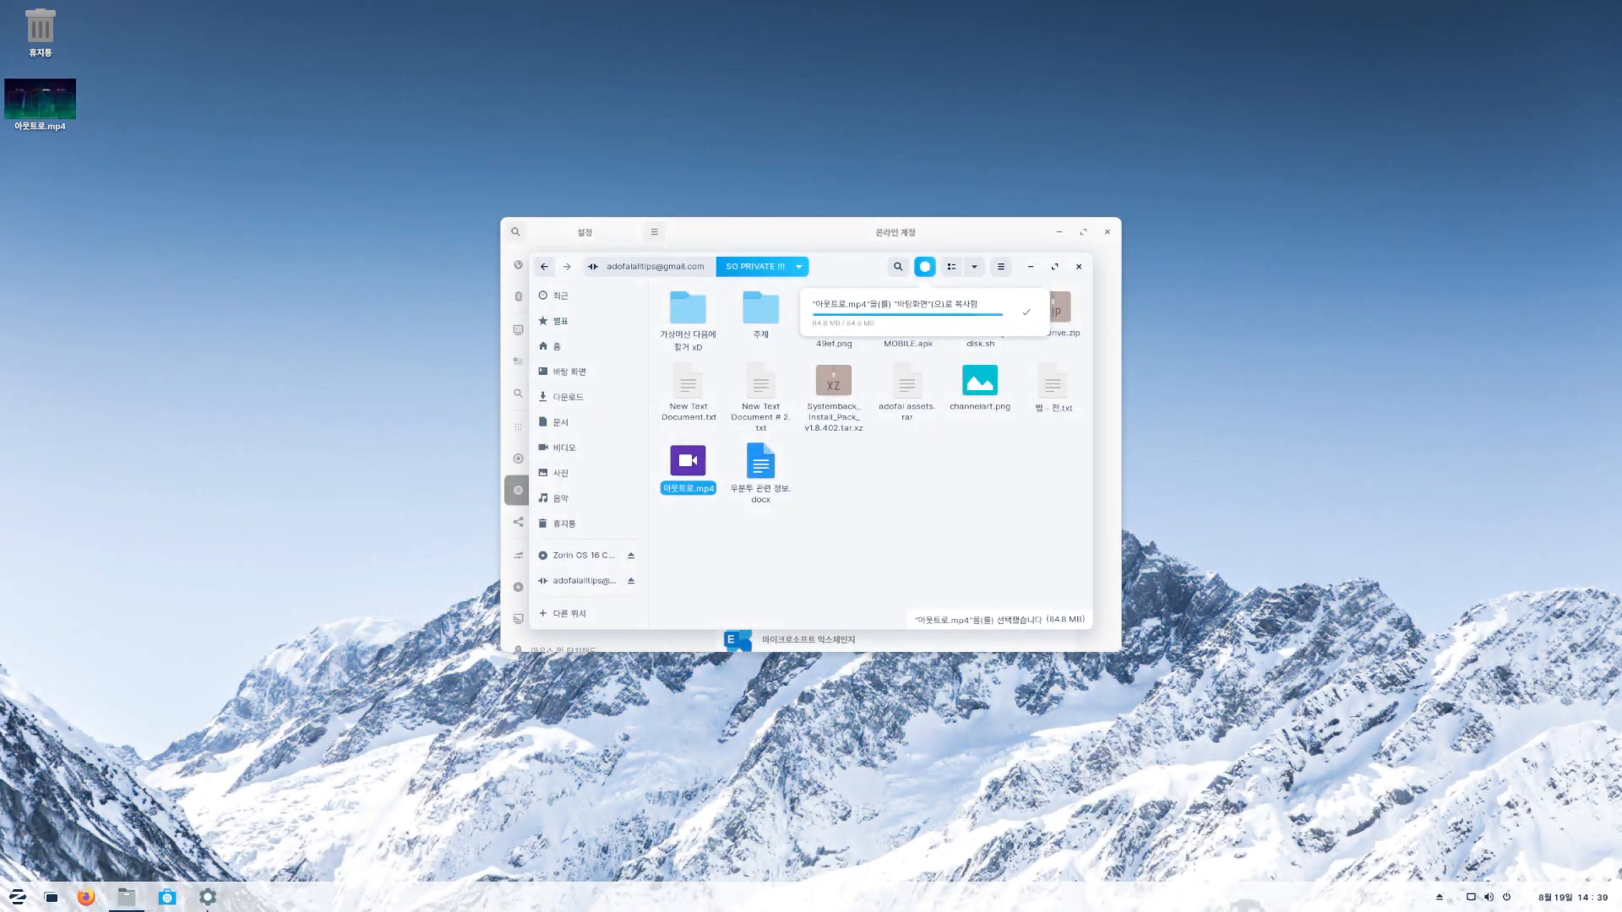
pyautogui.doubleClick(40, 100)
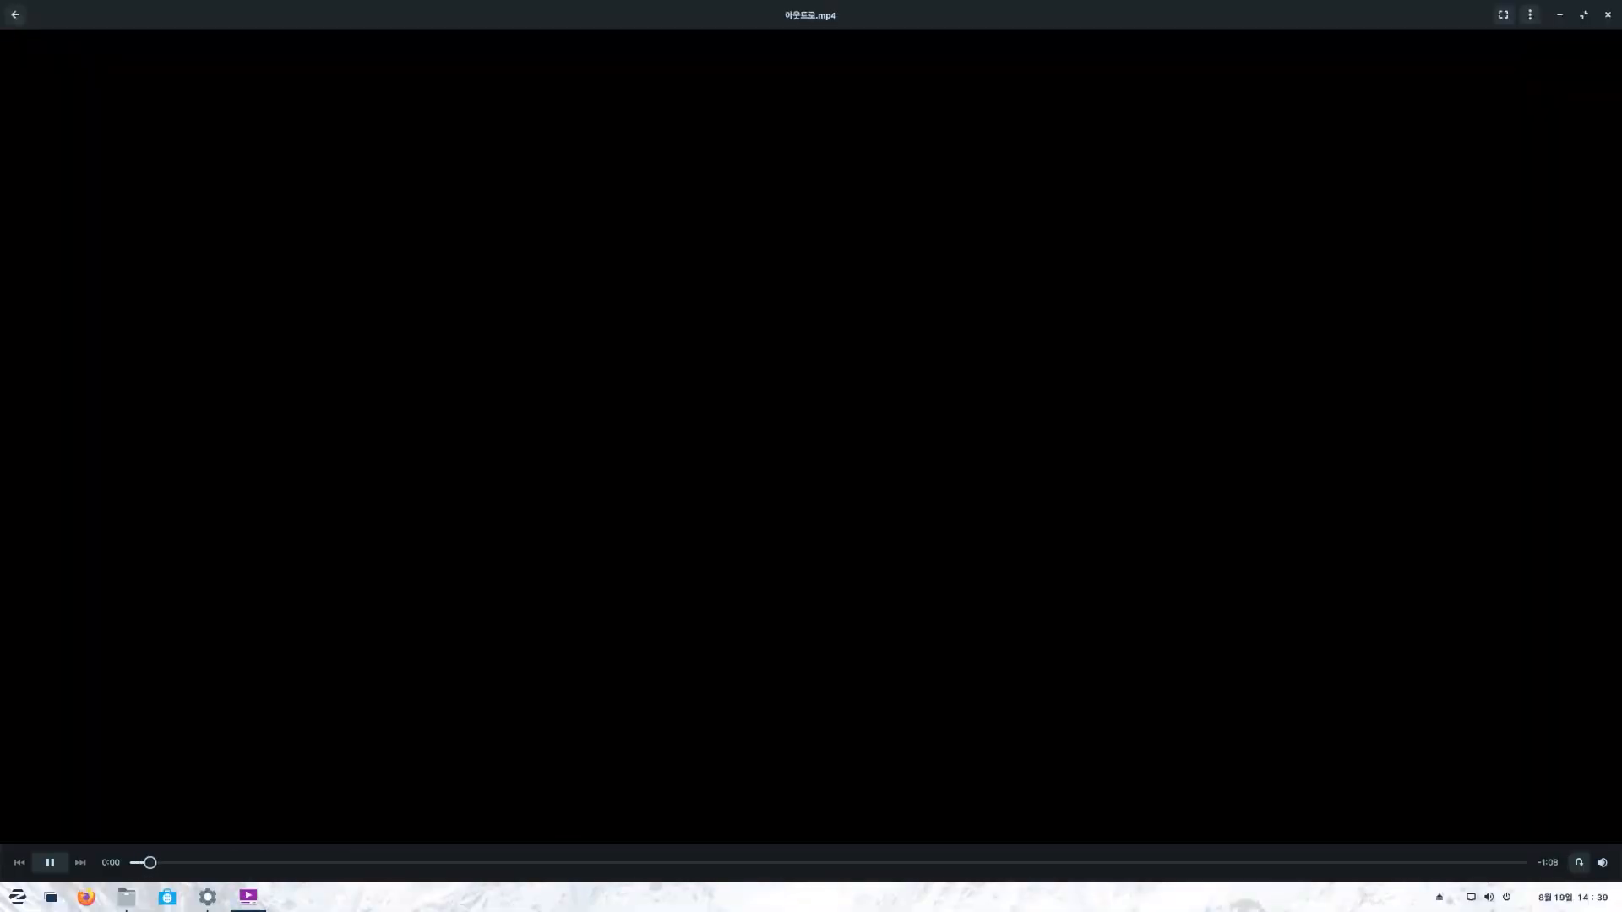